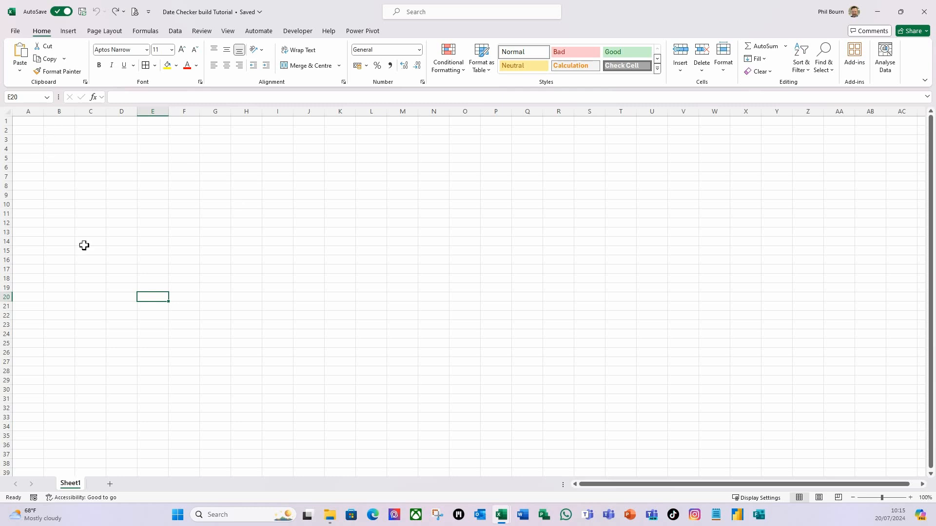
Rename the worksheet Sheet1 as "Date Checker"
{"action": "right_click", "coordinate": [97, 506]}
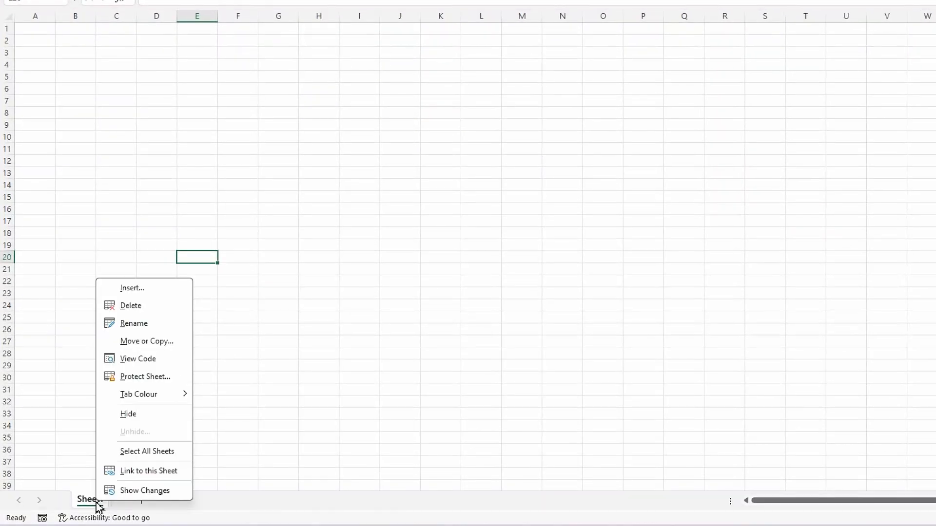
{"action": "left_click", "coordinate": [141, 329]}
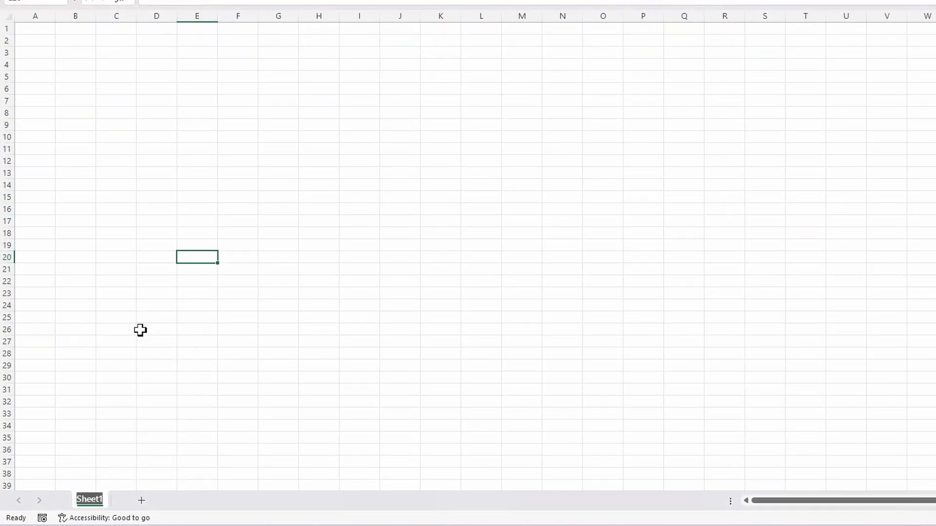
{"action": "type", "text": "Date"}
{"action": "key", "text": "Return"}
{"action": "type", "text": "Checker"}
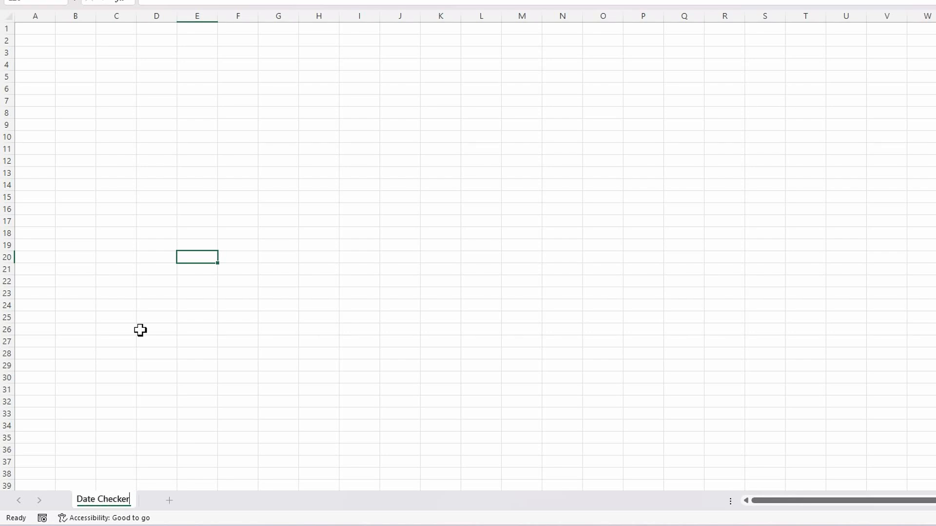
{"action": "key", "text": "Return"}
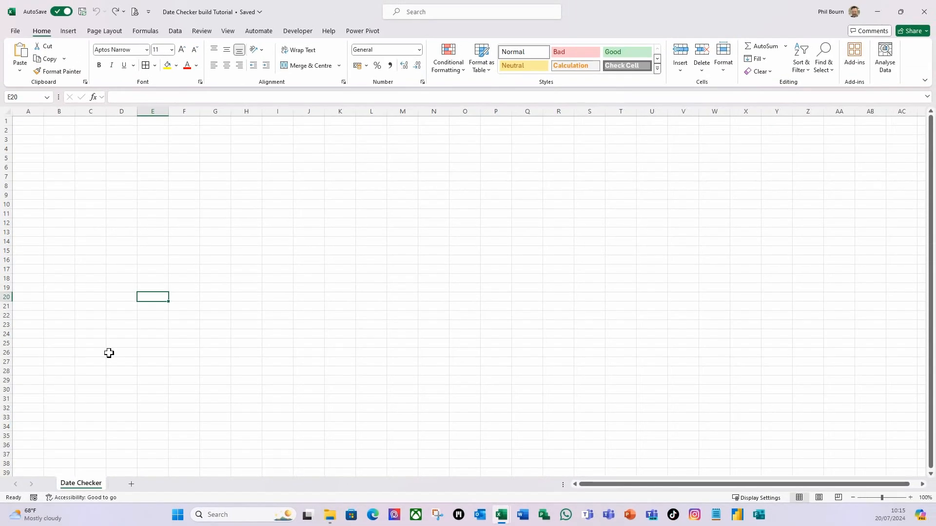
Enter the column headers "Month" in cell A4 and "Month Number" in cell B4
{"action": "left_click", "coordinate": [172, 252]}
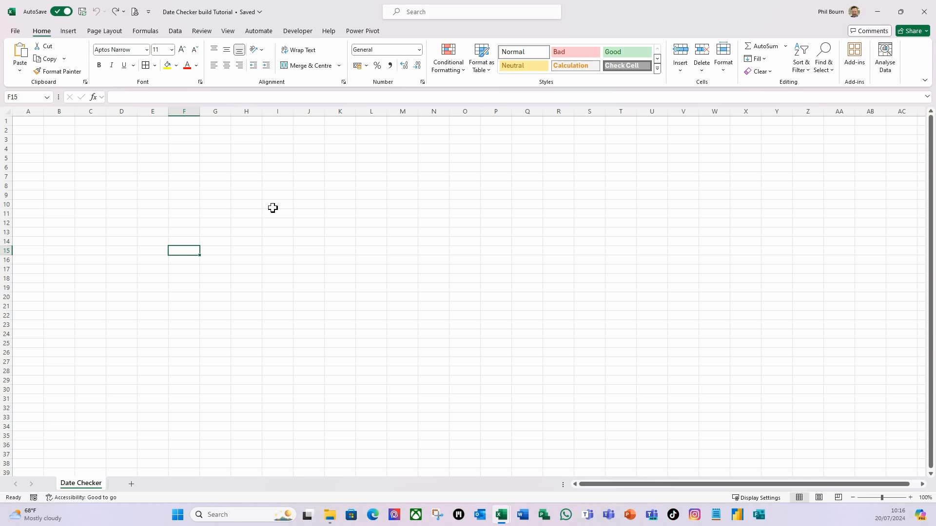
{"action": "left_click", "coordinate": [34, 150]}
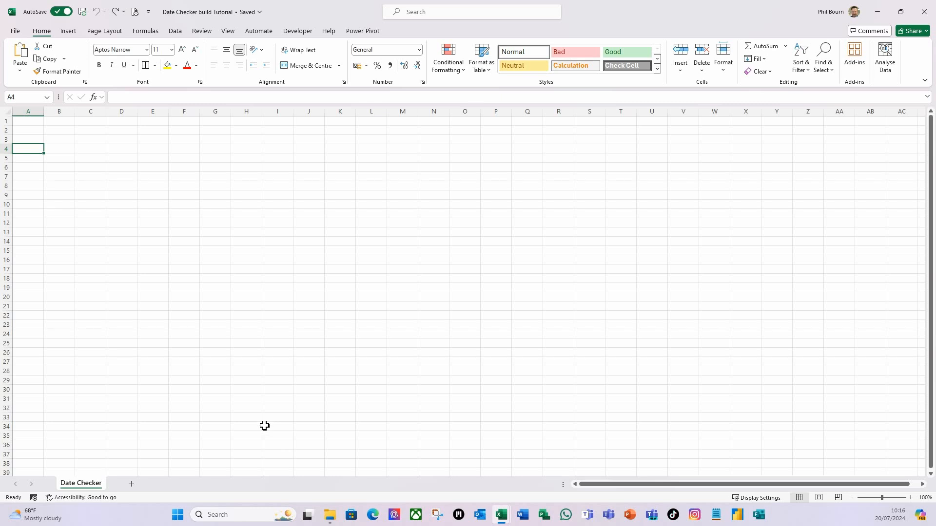
{"action": "type", "text": "Mo"}
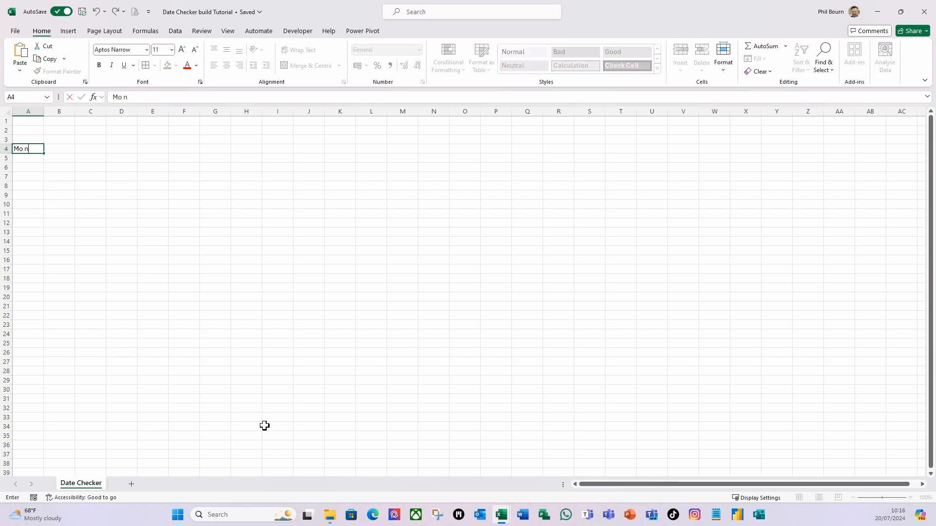
{"action": "type", "text": " n"}
{"action": "key", "text": "BackSpace"}
{"action": "key", "text": "BackSpace"}
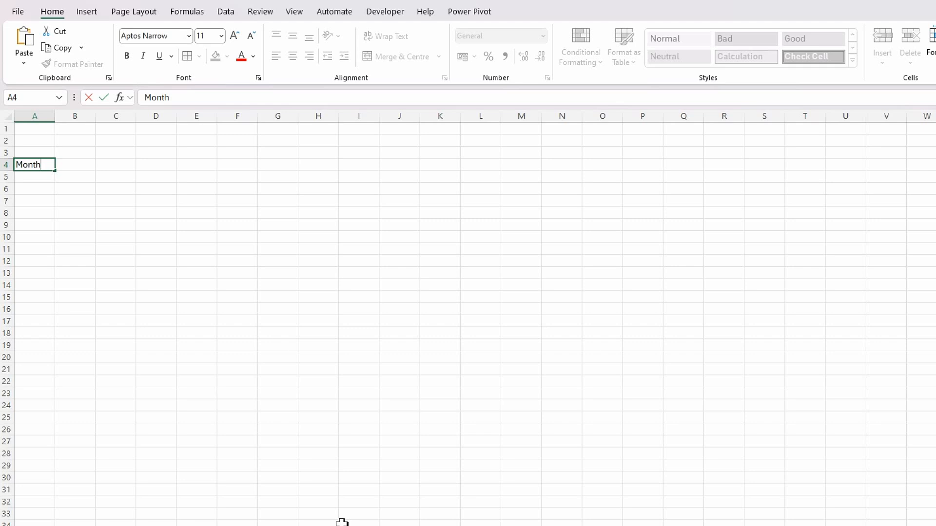
{"action": "key", "text": "Tab"}
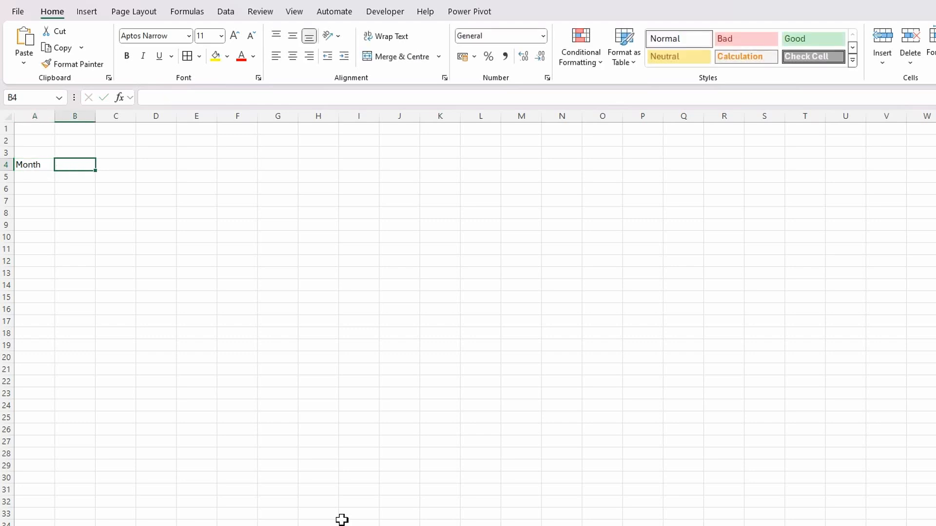
{"action": "type", "text": "Month Number"}
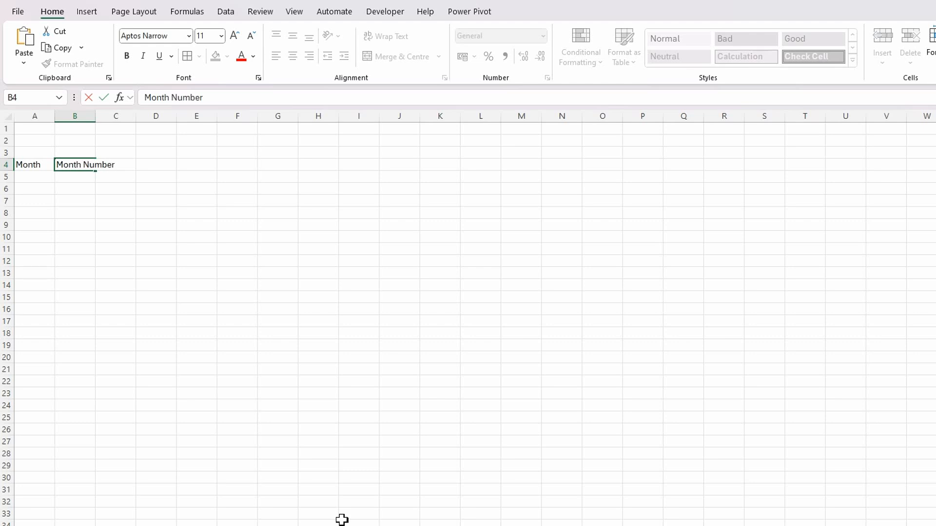
{"action": "key", "text": "Return"}
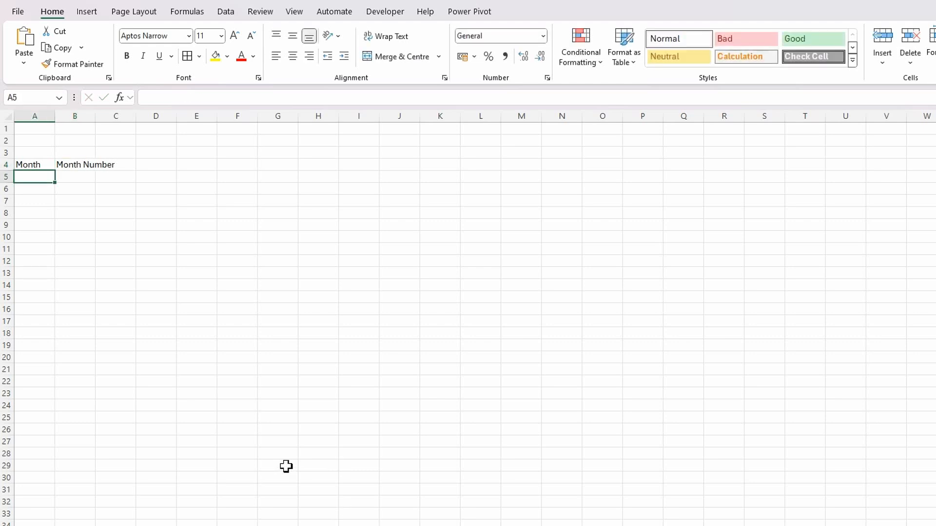
Enter January in cell A5 and autofill the month names through December down to A16
{"action": "type", "text": "January"}
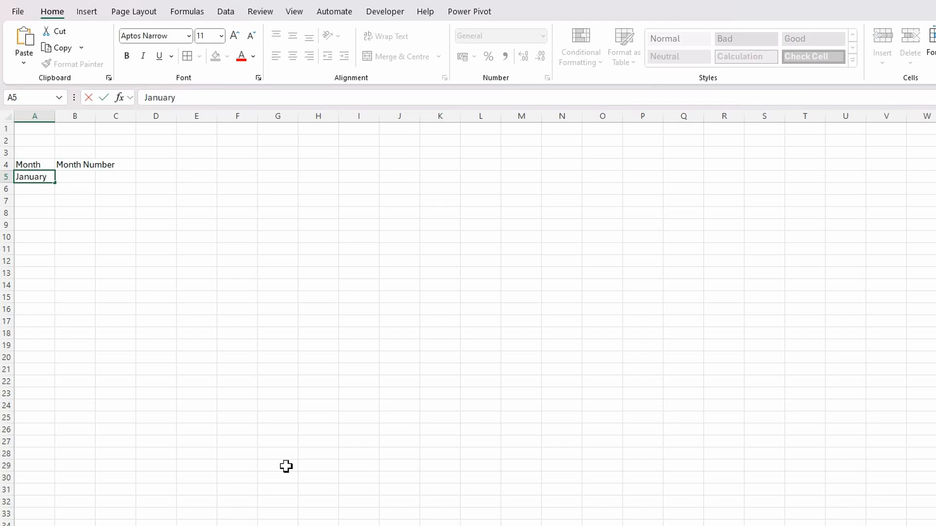
{"action": "key", "text": "ctrl+Return"}
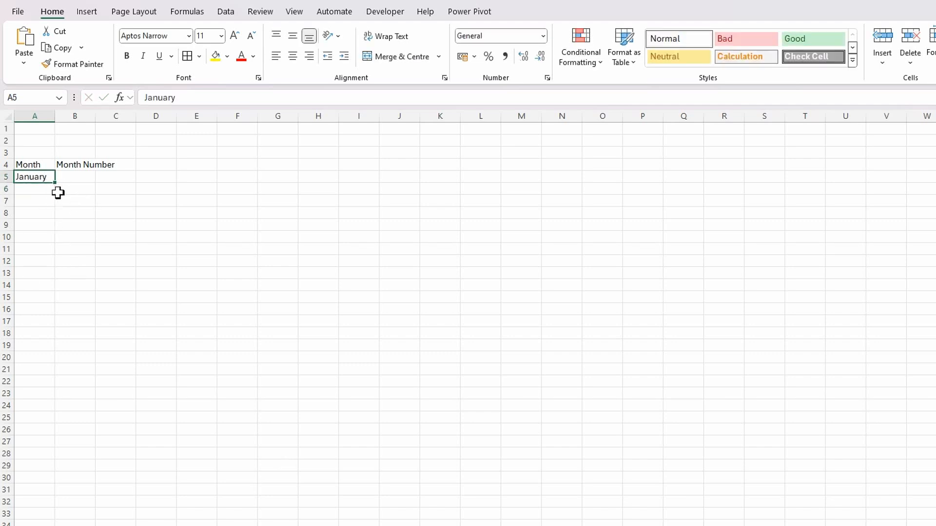
{"action": "left_click_drag", "start_coordinate": [55, 182], "coordinate": [44, 312]}
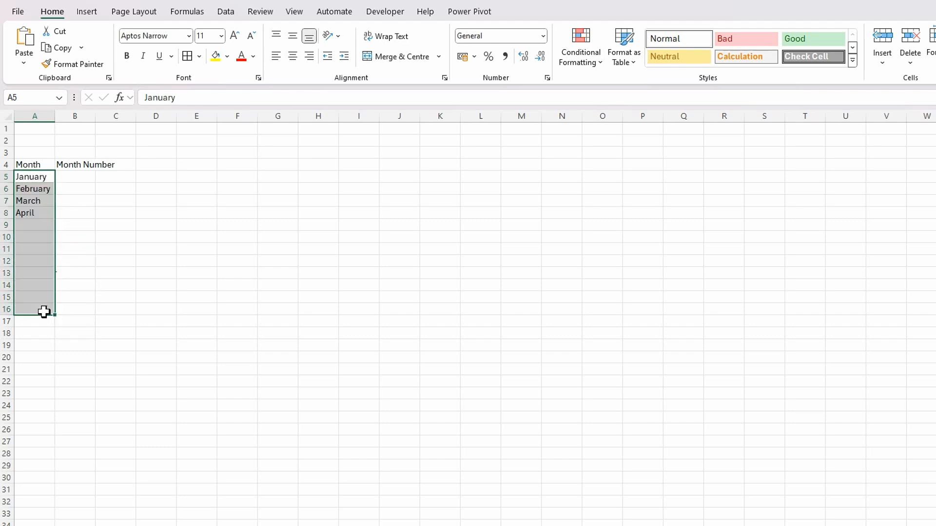
{"action": "left_click", "coordinate": [193, 274]}
Enter 1 in cell B5 as the month number for January
{"action": "left_click", "coordinate": [77, 179]}
{"action": "type", "text": "1"}
{"action": "left_click", "coordinate": [146, 286]}
{"action": "left_click", "coordinate": [83, 177]}
{"action": "left_click_drag", "start_coordinate": [95, 183], "coordinate": [93, 316]}
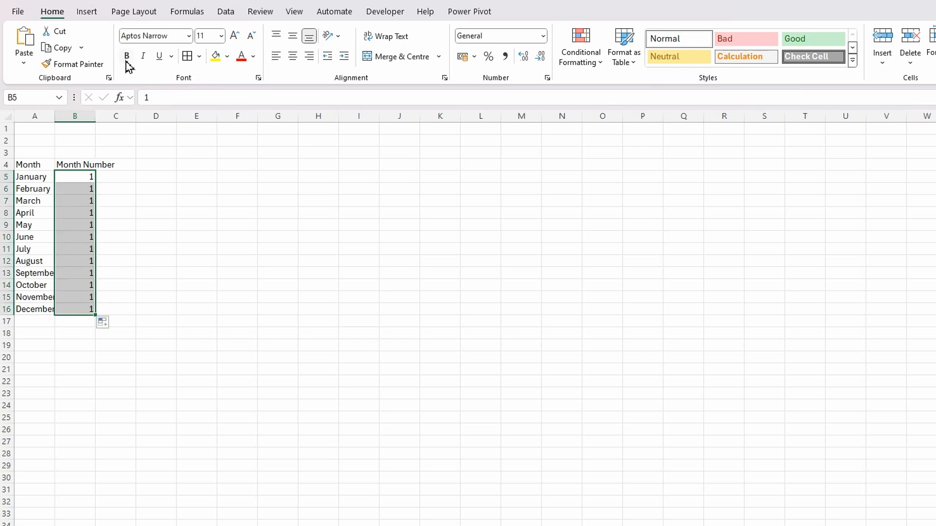
{"action": "key", "text": "ctrl+z"}
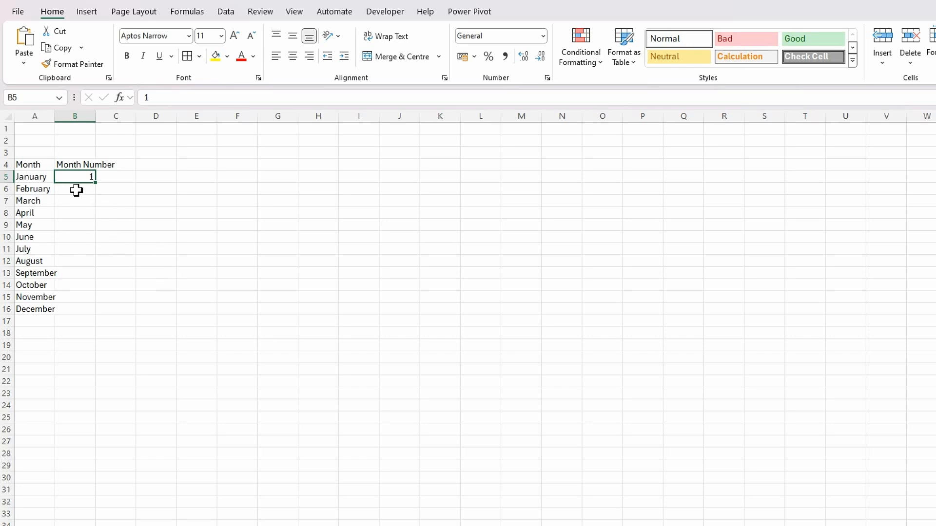
Fill the month numbers as a series from 1 to 12 down cells B5 to B16
{"action": "left_click_drag", "start_coordinate": [73, 177], "coordinate": [130, 316]}
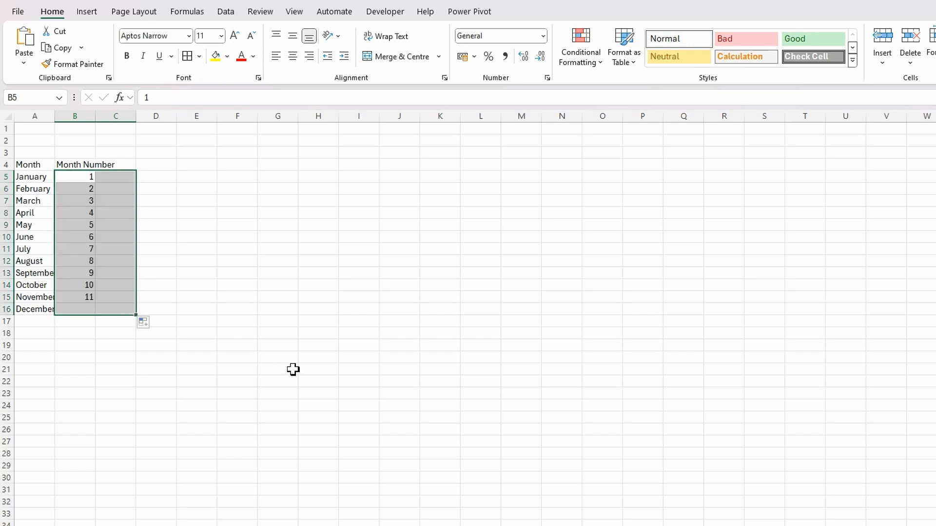
{"action": "left_click", "coordinate": [219, 278]}
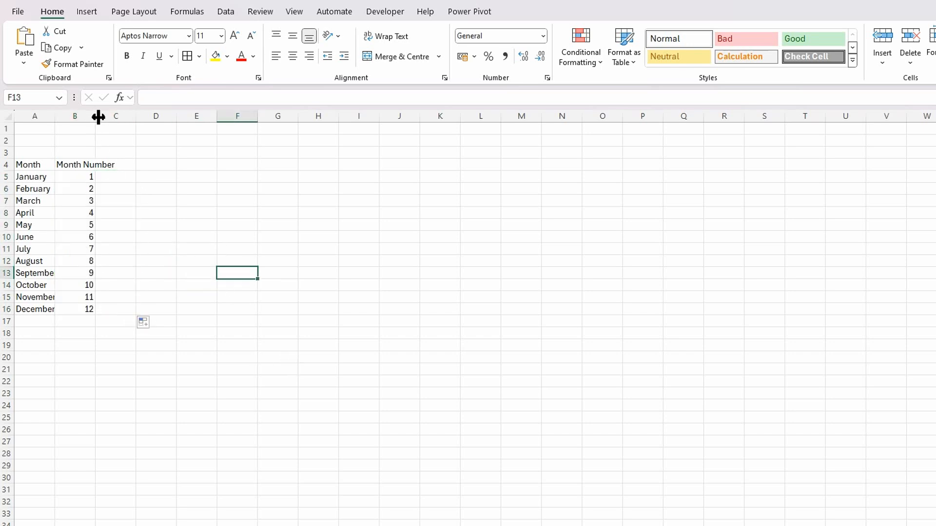
Autofit the widths of columns A and B to their contents
{"action": "double_click", "coordinate": [96, 115]}
{"action": "left_click_drag", "start_coordinate": [55, 114], "coordinate": [55, 114]}
{"action": "double_click", "coordinate": [55, 114]}
{"action": "left_click", "coordinate": [94, 272]}
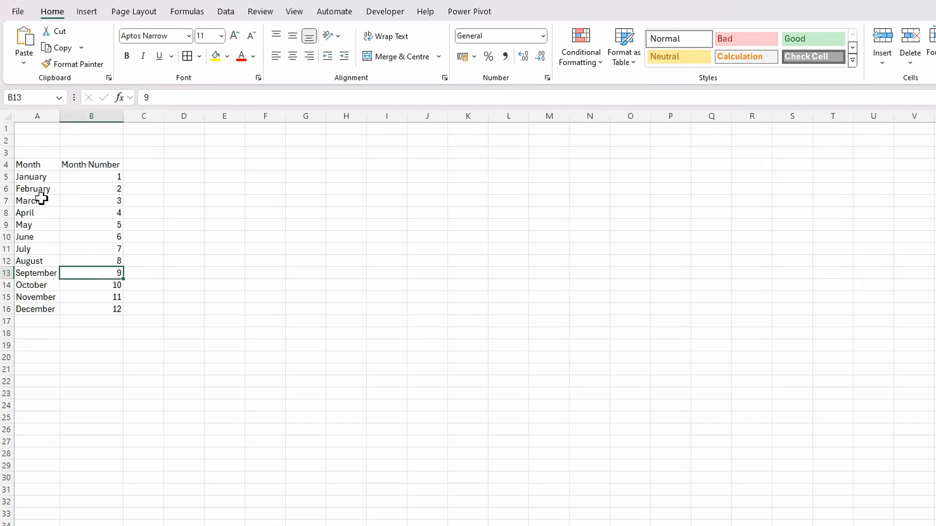
Enter the table title "Months" in cell A3 above the column headers
{"action": "left_click", "coordinate": [37, 153]}
{"action": "type", "text": "Months"}
{"action": "key", "text": "Tab"}
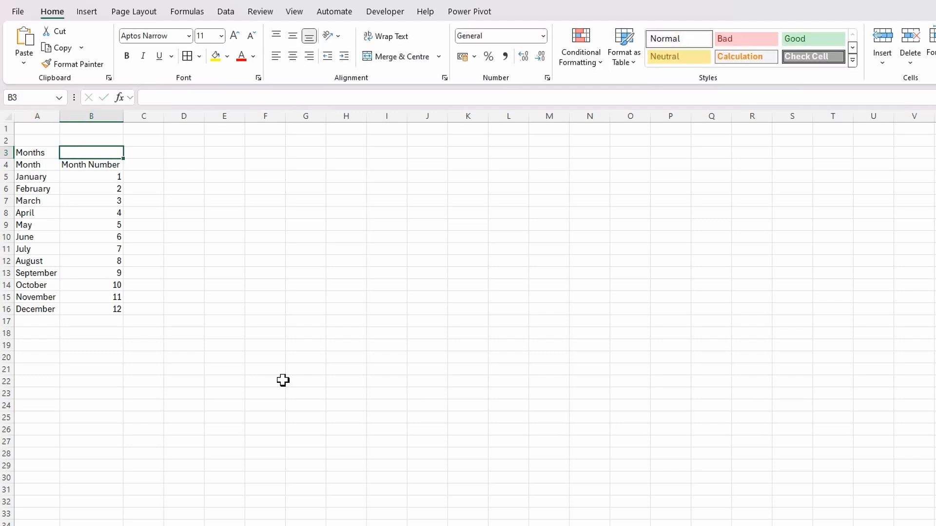
Apply the Neutral cell style to the Months title in A3 and set its font size to 20
{"action": "left_click", "coordinate": [36, 153]}
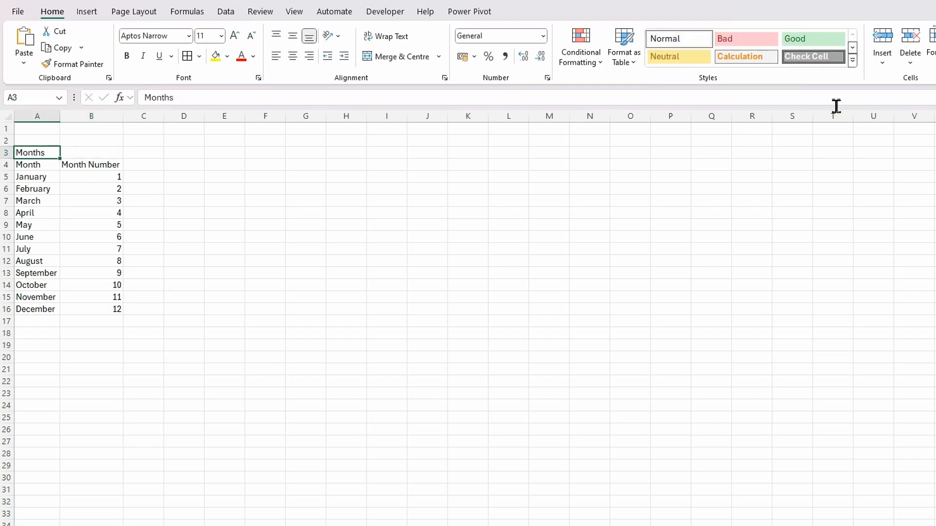
{"action": "left_click", "coordinate": [677, 58]}
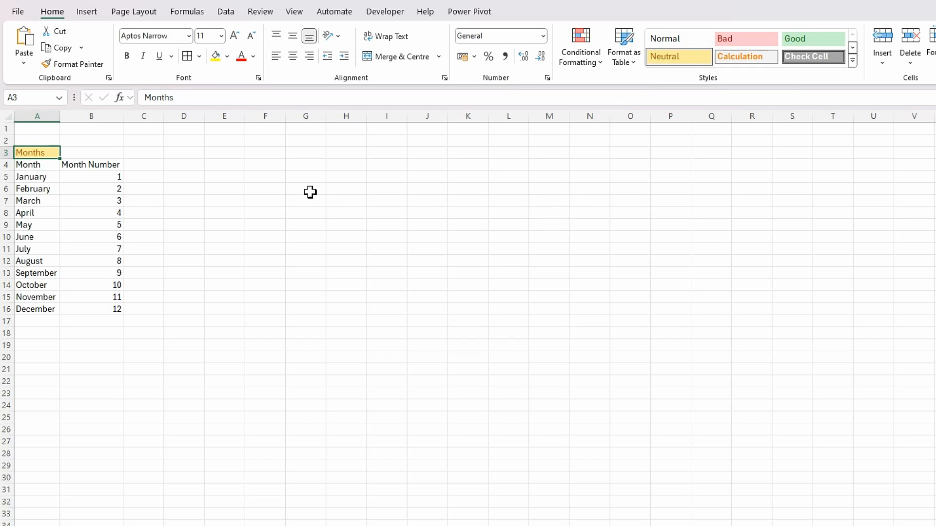
{"action": "left_click", "coordinate": [221, 36]}
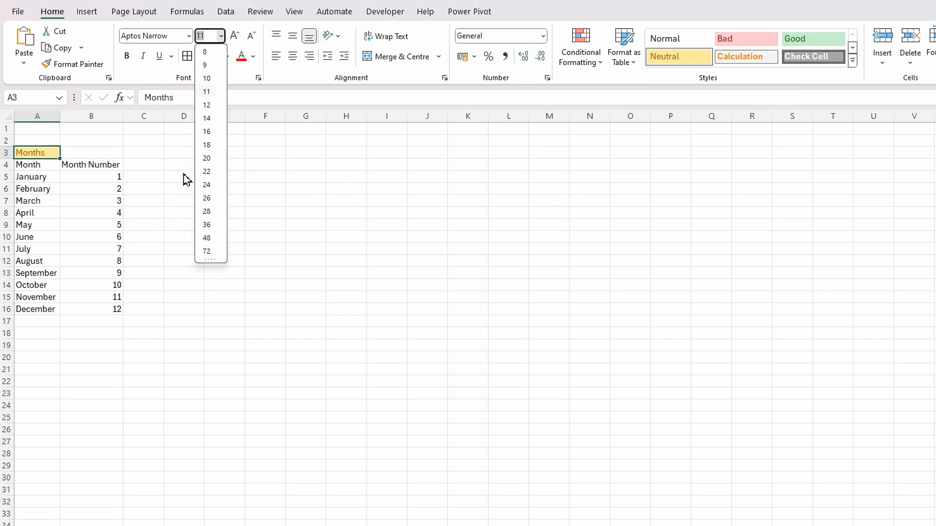
{"action": "left_click", "coordinate": [207, 158]}
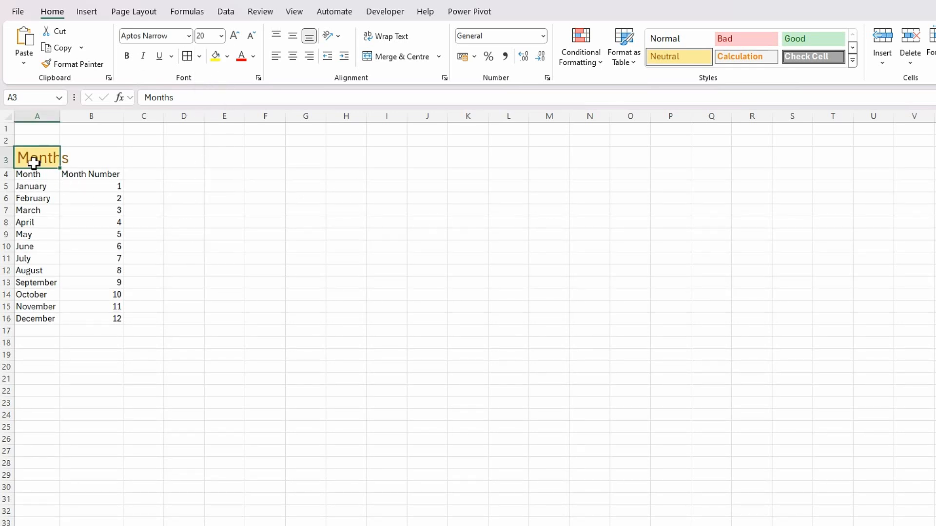
Merge and centre the Months title across cells A3 and B3
{"action": "left_click_drag", "start_coordinate": [34, 161], "coordinate": [75, 161]}
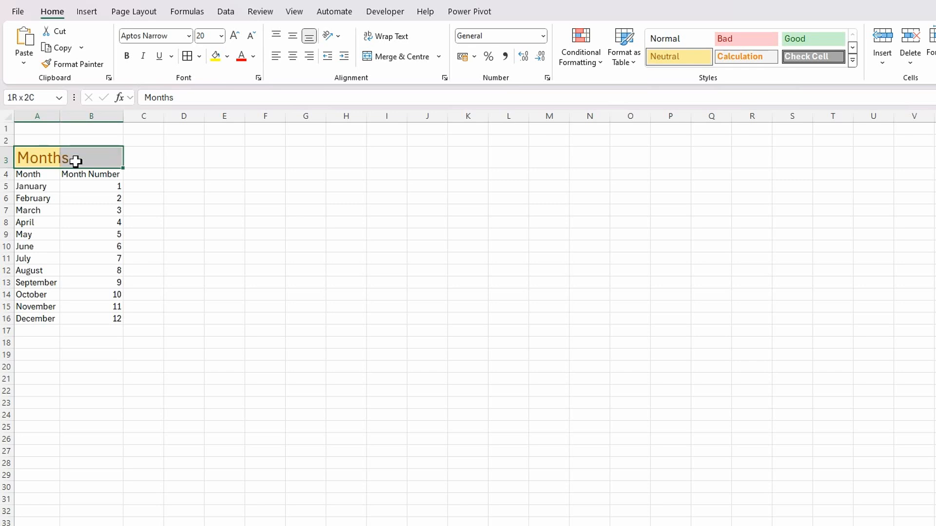
{"action": "left_click", "coordinate": [399, 58]}
{"action": "left_click", "coordinate": [222, 271]}
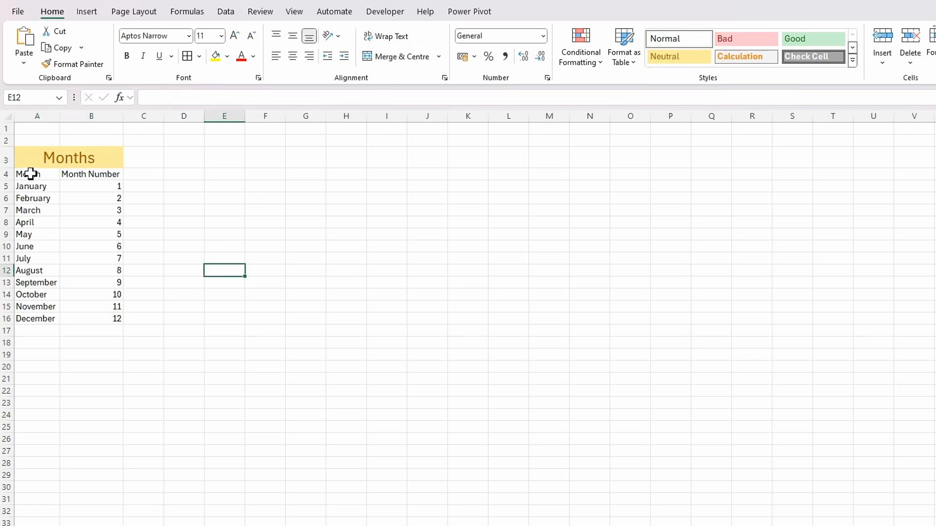
Apply the Good cell style to the Month and Month Number headers in A4:B4
{"action": "left_click_drag", "start_coordinate": [30, 175], "coordinate": [73, 177]}
{"action": "left_click", "coordinate": [809, 41]}
{"action": "left_click", "coordinate": [263, 293]}
Add all borders to the whole Months table in A3:B16
{"action": "left_click_drag", "start_coordinate": [34, 156], "coordinate": [79, 317]}
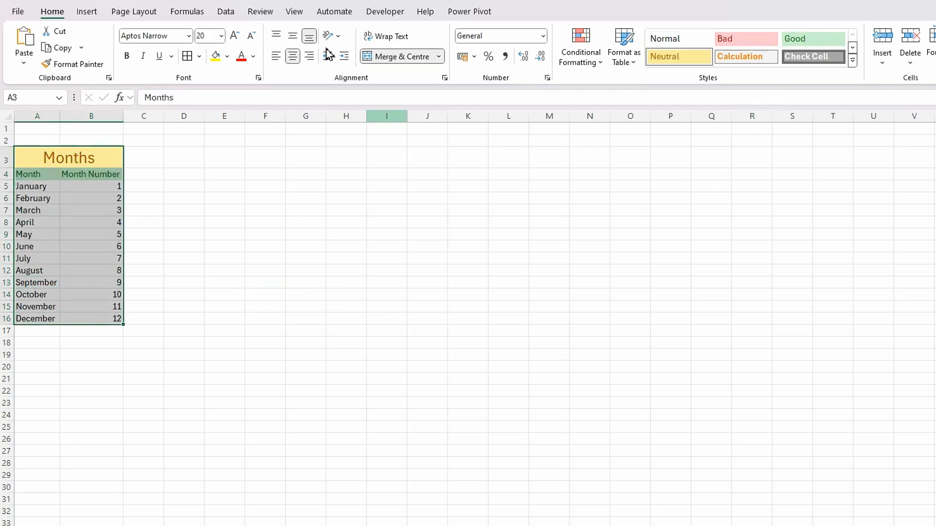
{"action": "left_click", "coordinate": [199, 57]}
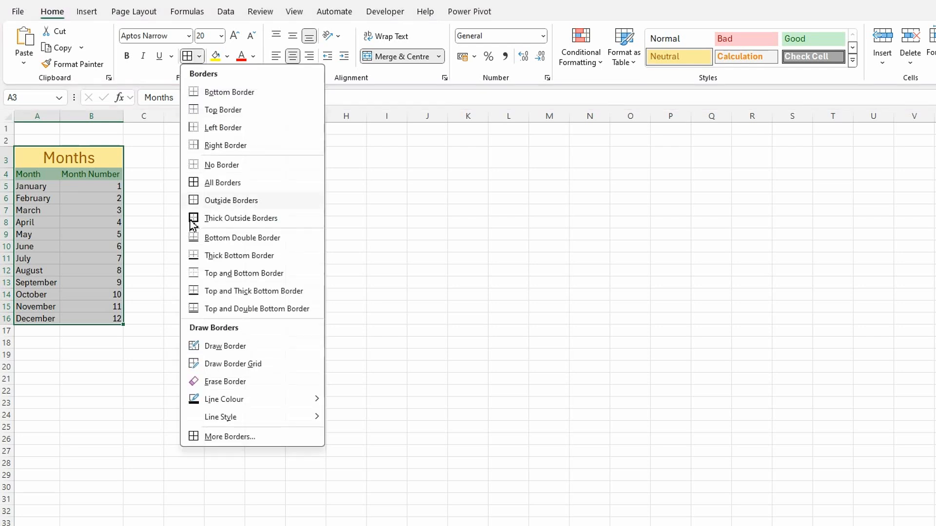
{"action": "left_click", "coordinate": [207, 190]}
{"action": "left_click", "coordinate": [230, 282]}
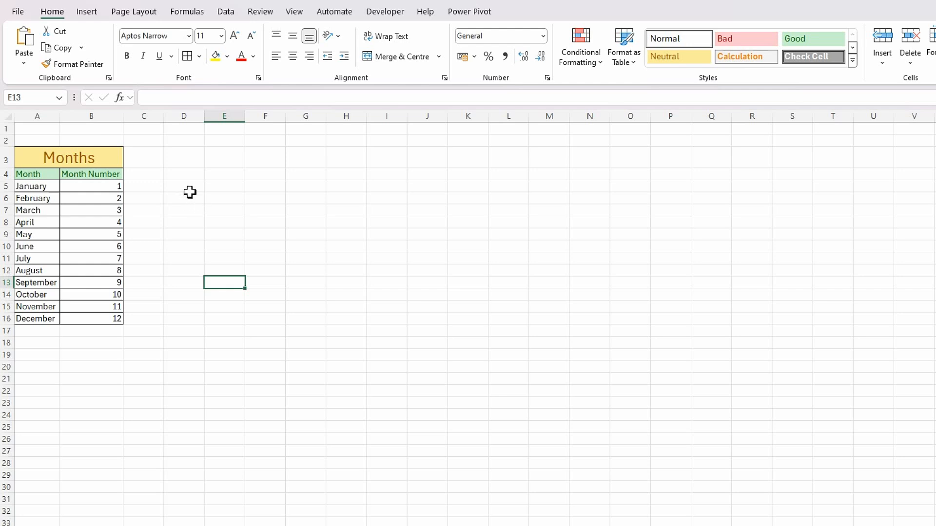
Enter the headers #, Date, Long Date and Activity in cells D4:G4
{"action": "left_click", "coordinate": [181, 174]}
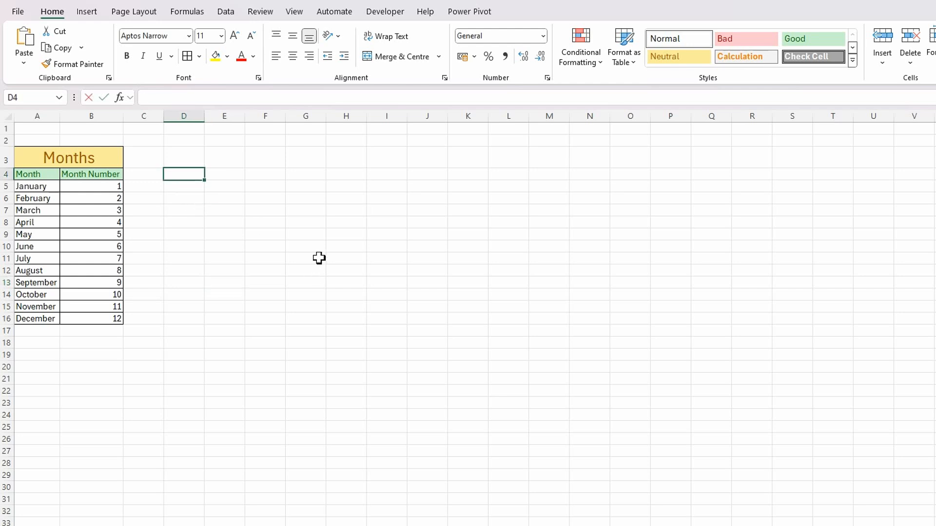
{"action": "type", "text": "#"}
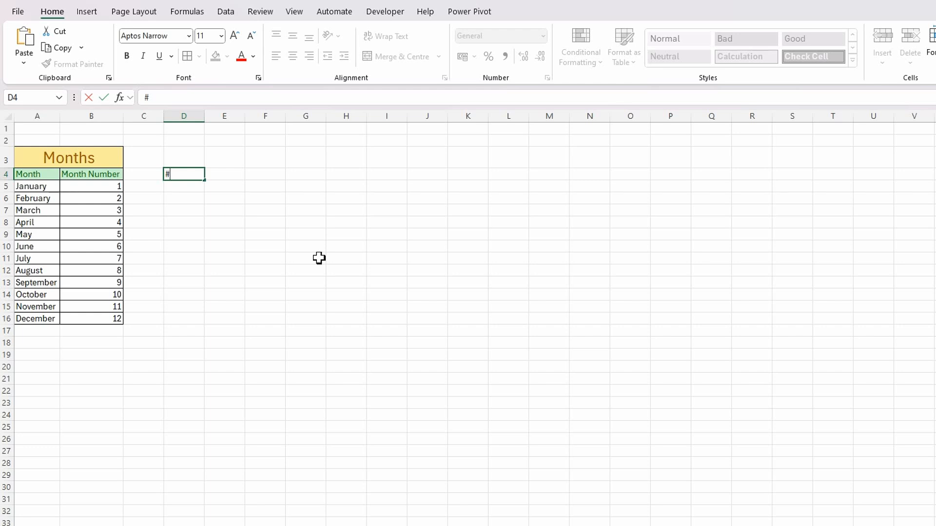
{"action": "key", "text": "Tab"}
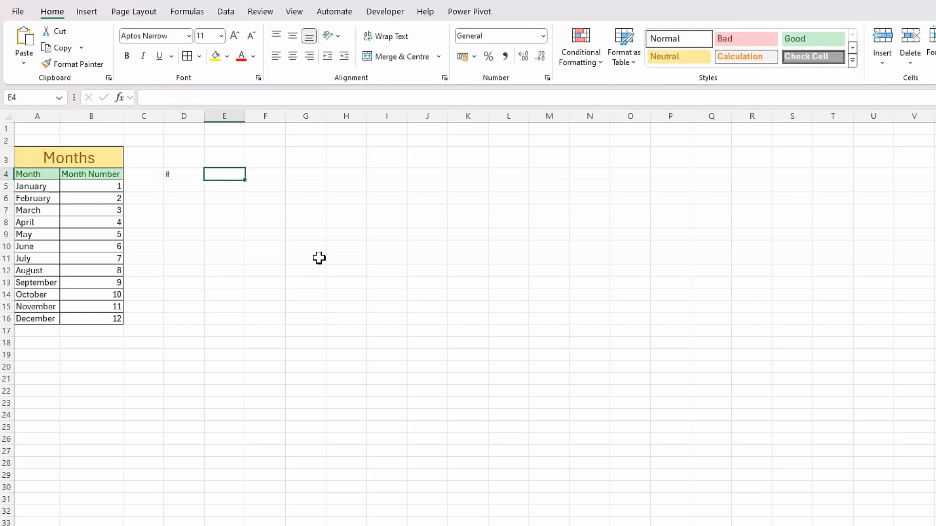
{"action": "type", "text": "Date"}
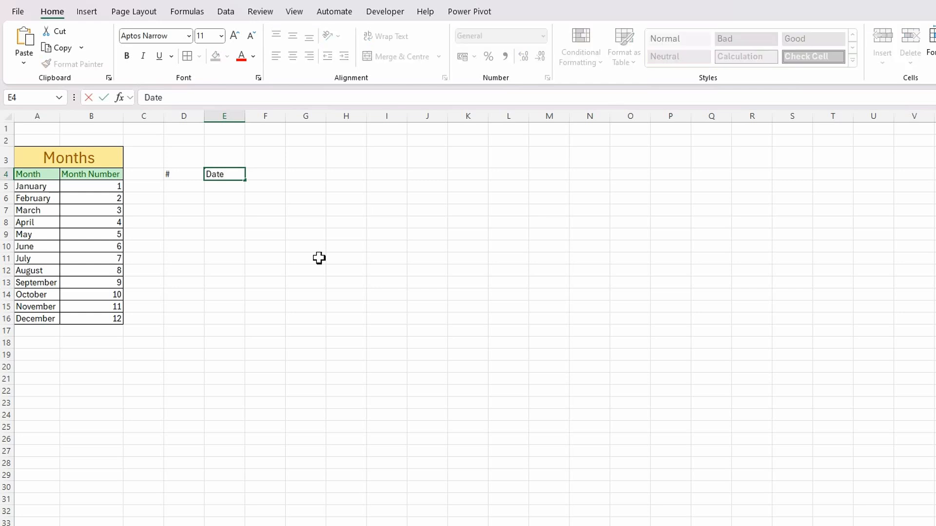
{"action": "key", "text": "Tab"}
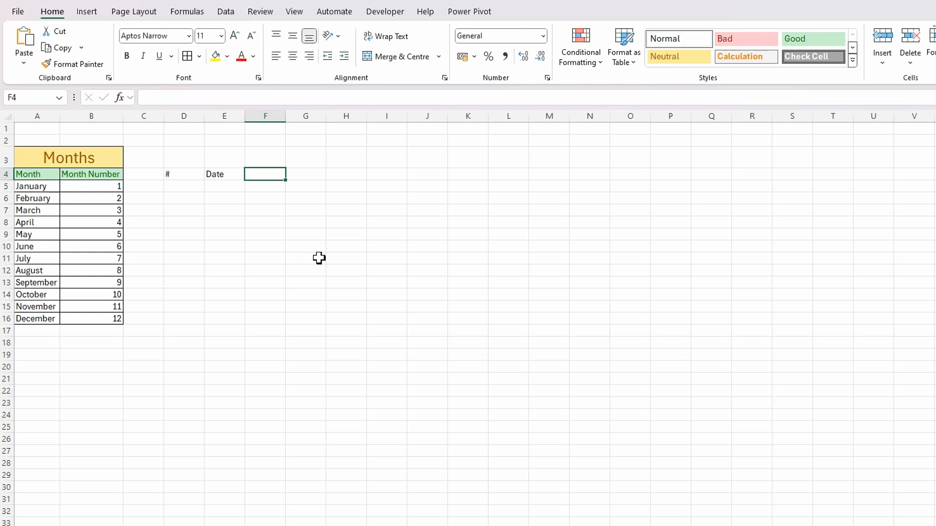
{"action": "type", "text": "Lon"}
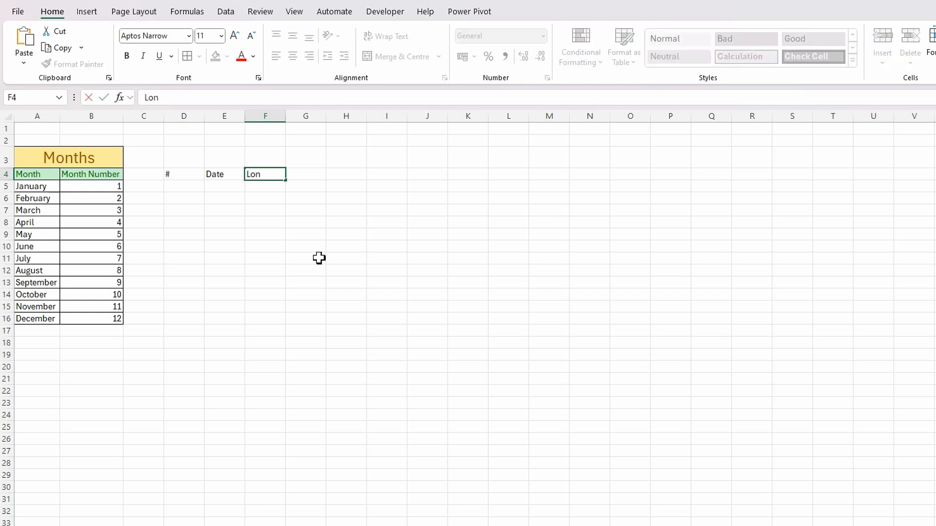
{"action": "type", "text": "g Date"}
{"action": "key", "text": "Tab"}
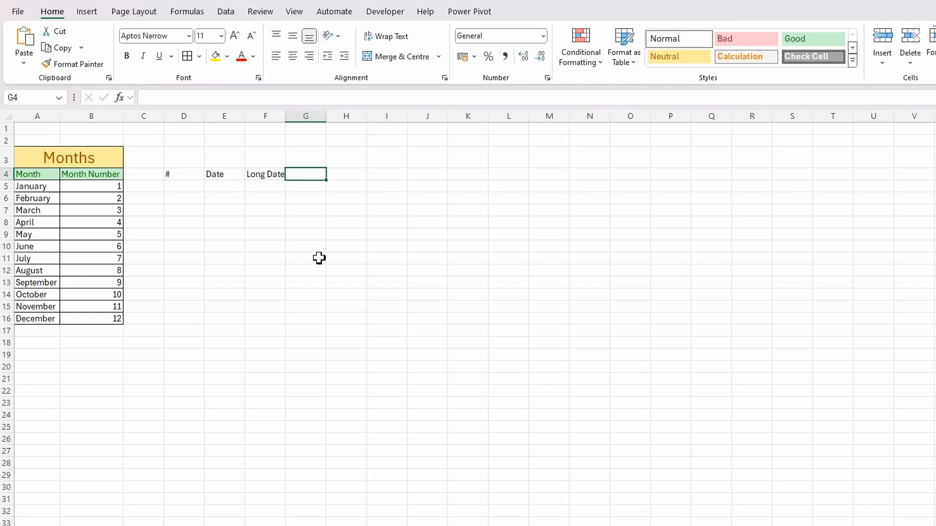
{"action": "type", "text": "Act"}
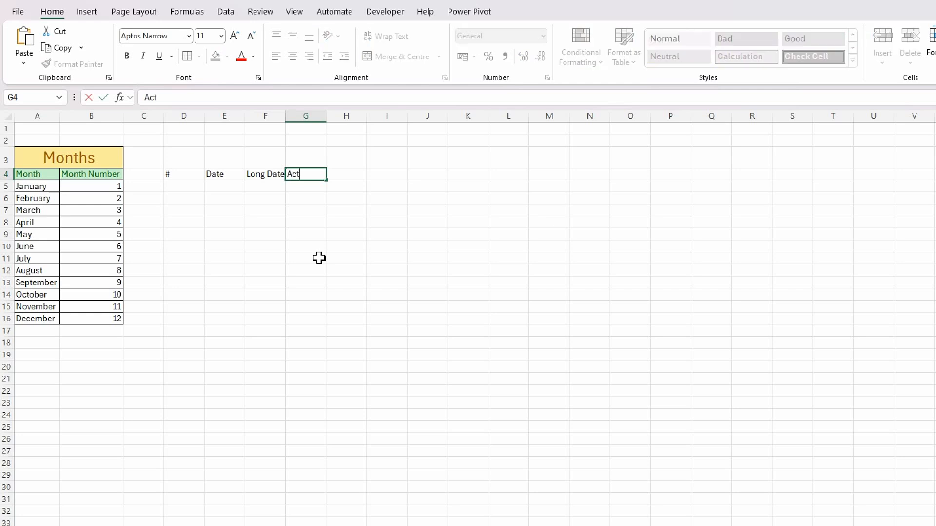
{"action": "type", "text": "ivity"}
{"action": "key", "text": "Tab"}
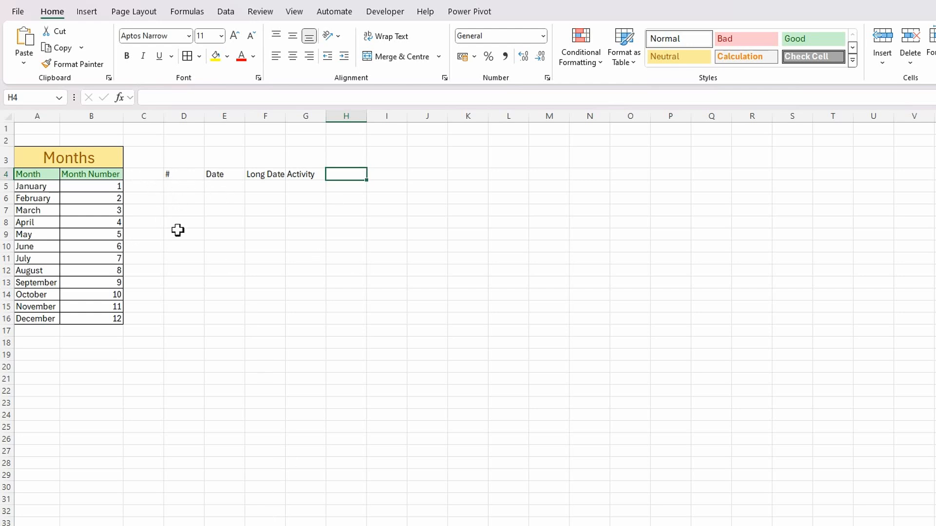
Number the rows under the # header by entering =SEQUENCE(20) in D5
{"action": "left_click", "coordinate": [188, 188]}
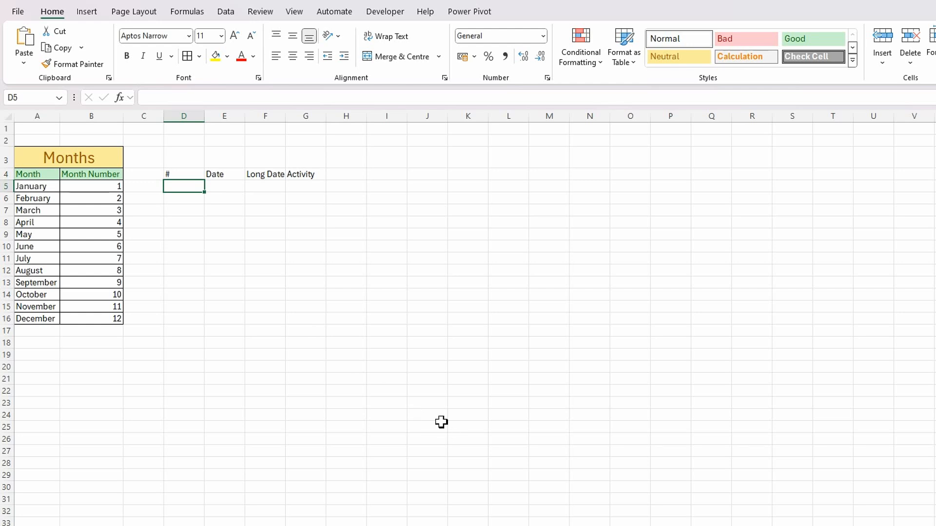
{"action": "type", "text": "=seq"}
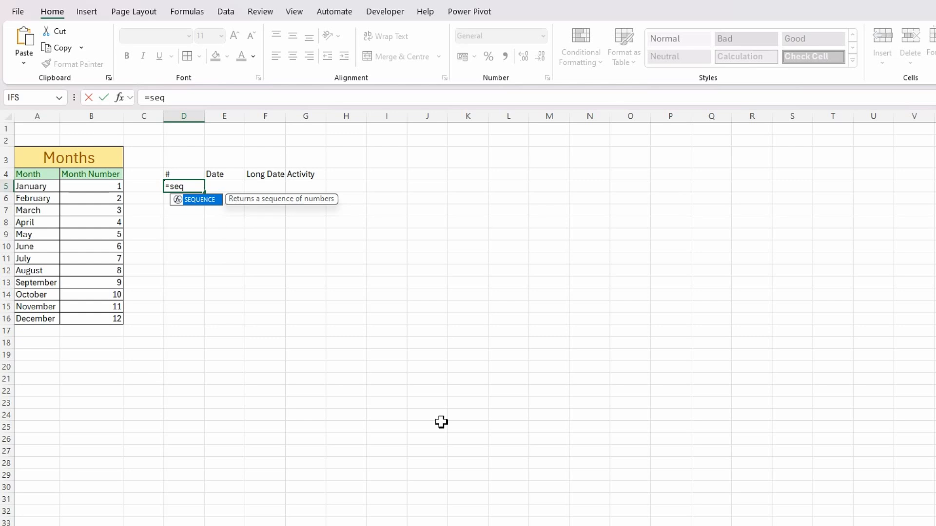
{"action": "key", "text": "Tab"}
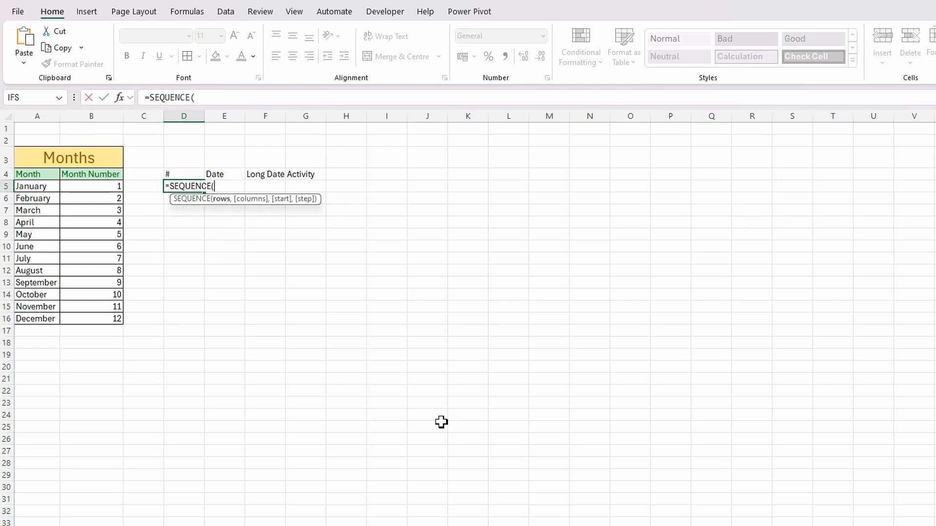
{"action": "type", "text": "20)"}
{"action": "key", "text": "Return"}
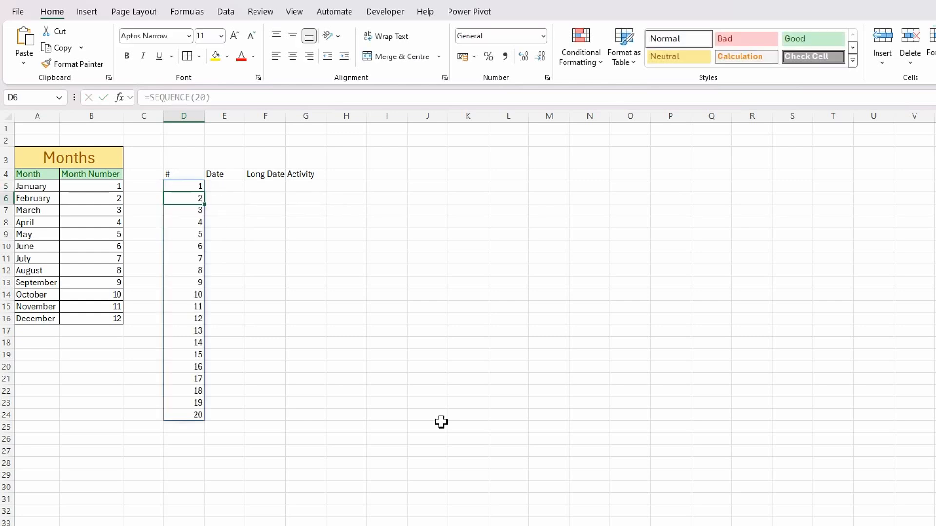
Widen the Date and Long Date columns and format the Date cells E5:E24 as Short Date
{"action": "left_click", "coordinate": [227, 187]}
{"action": "left_click_drag", "start_coordinate": [245, 117], "coordinate": [268, 118]}
{"action": "left_click", "coordinate": [236, 244]}
{"action": "left_click", "coordinate": [229, 185]}
{"action": "left_click_drag", "start_coordinate": [230, 186], "coordinate": [224, 417]}
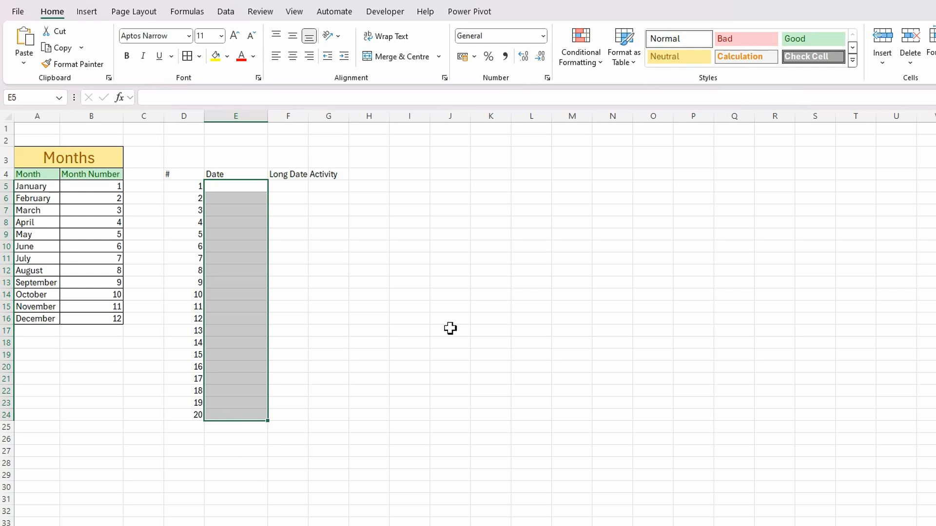
{"action": "left_click", "coordinate": [543, 38]}
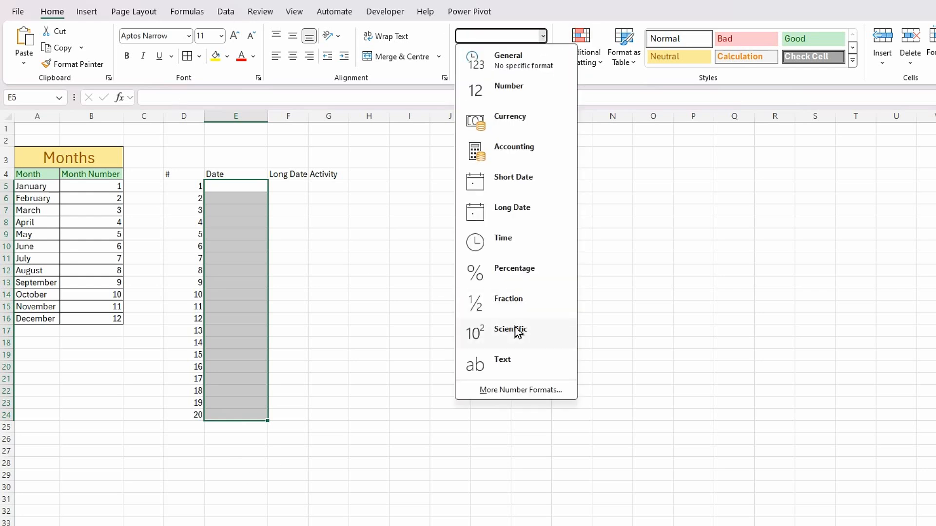
{"action": "left_click", "coordinate": [505, 193]}
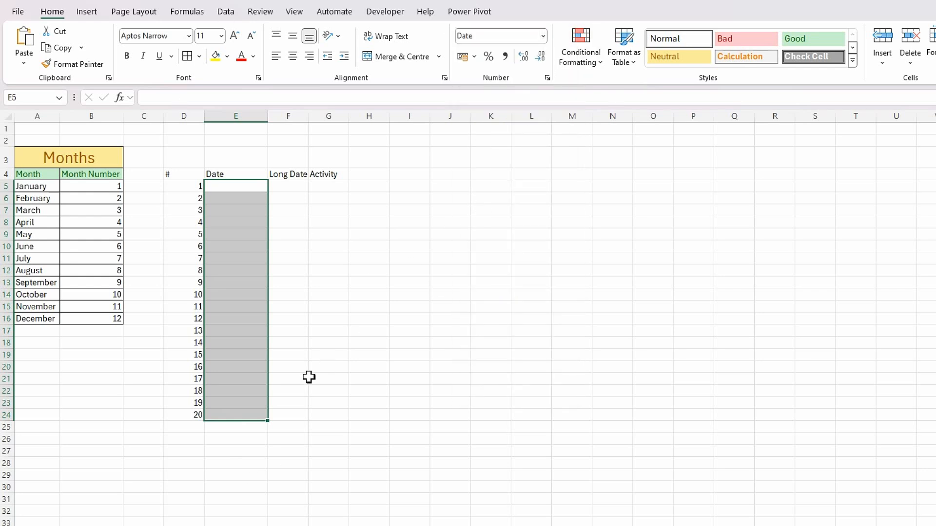
{"action": "left_click_drag", "start_coordinate": [309, 120], "coordinate": [414, 141]}
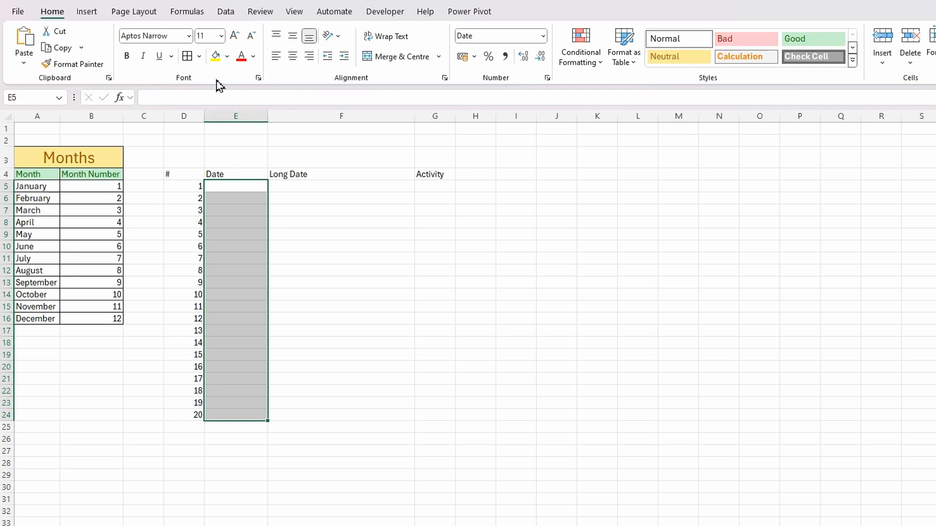
Set data validation on E5:E24 to allow only dates greater than or equal to 01/01/1900
{"action": "left_click", "coordinate": [226, 16]}
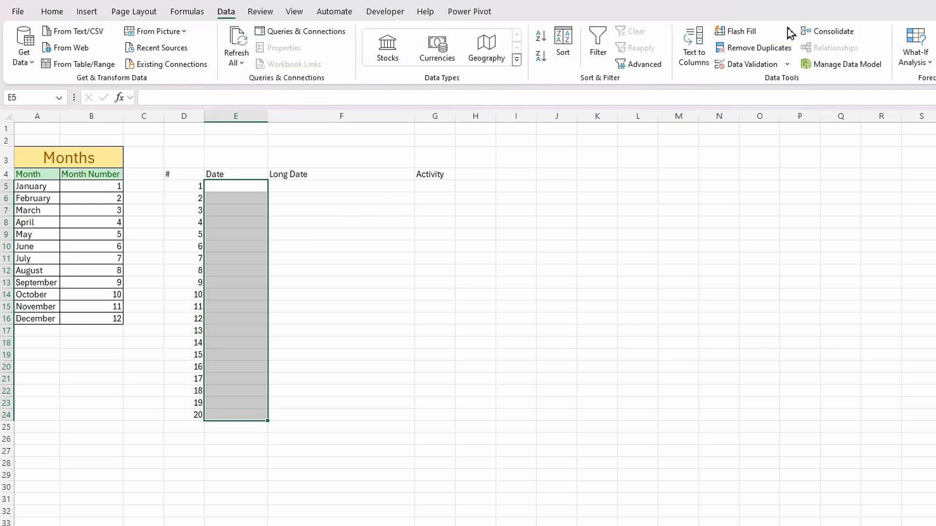
{"action": "left_click", "coordinate": [787, 65]}
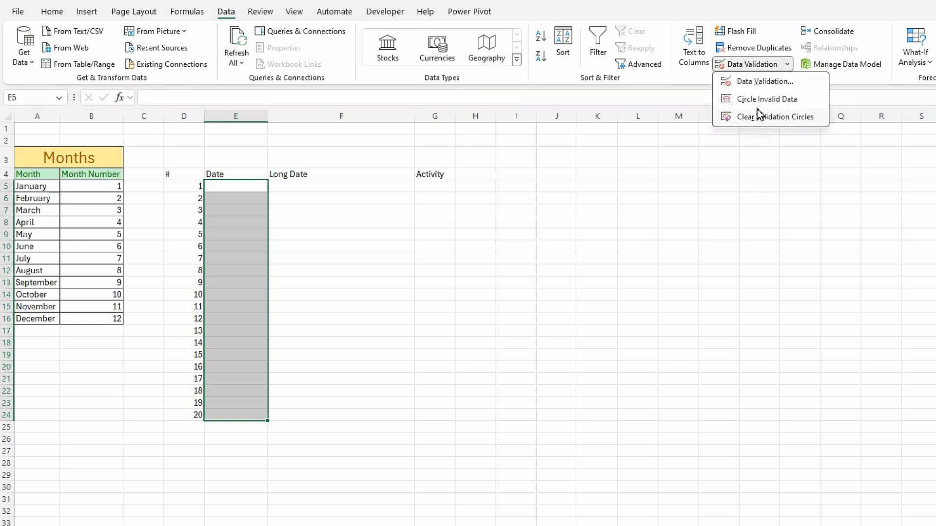
{"action": "left_click", "coordinate": [763, 83]}
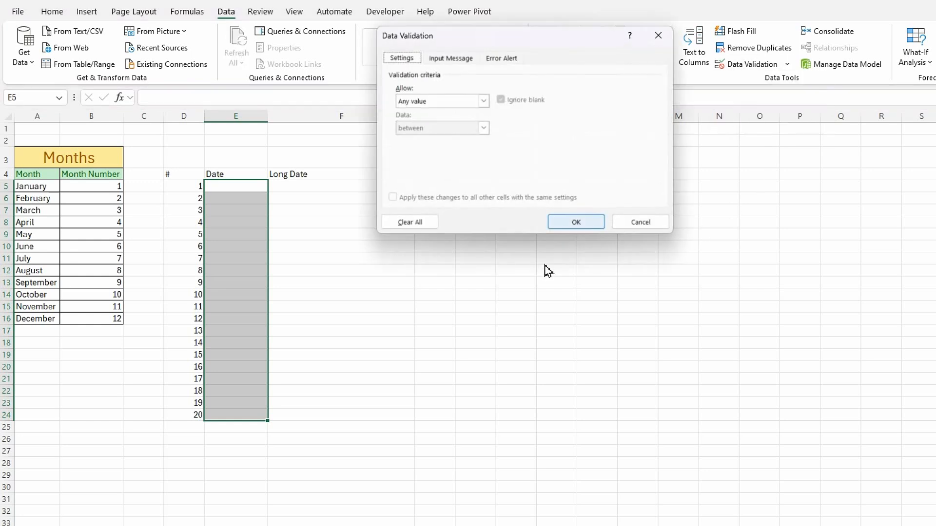
{"action": "left_click", "coordinate": [484, 102]}
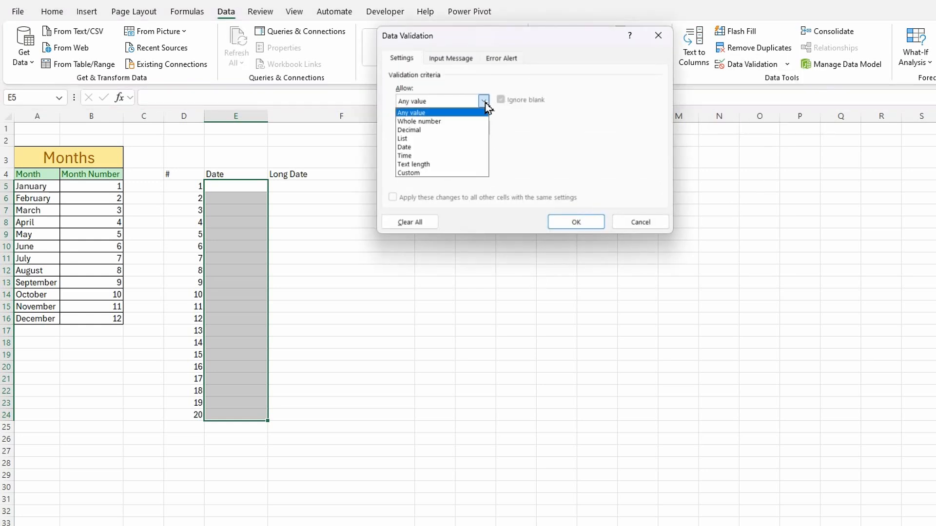
{"action": "left_click", "coordinate": [427, 152]}
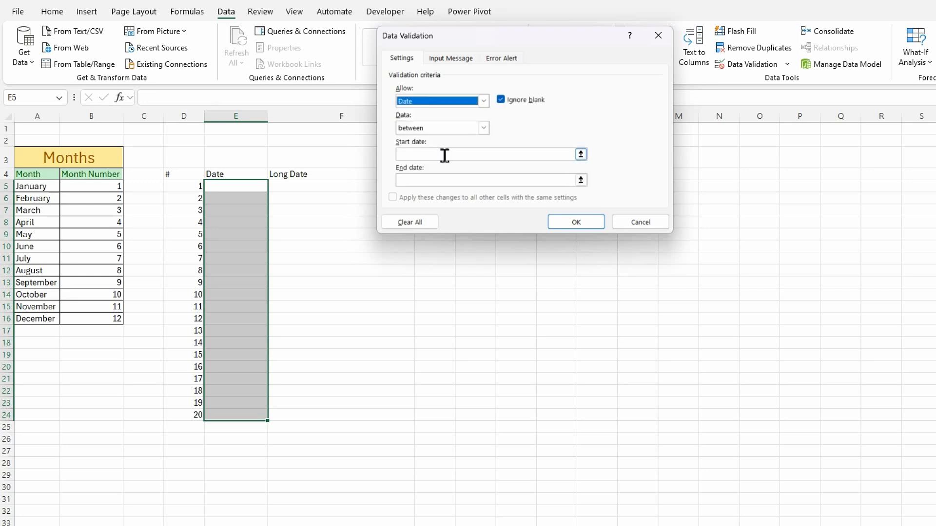
{"action": "left_click", "coordinate": [483, 129]}
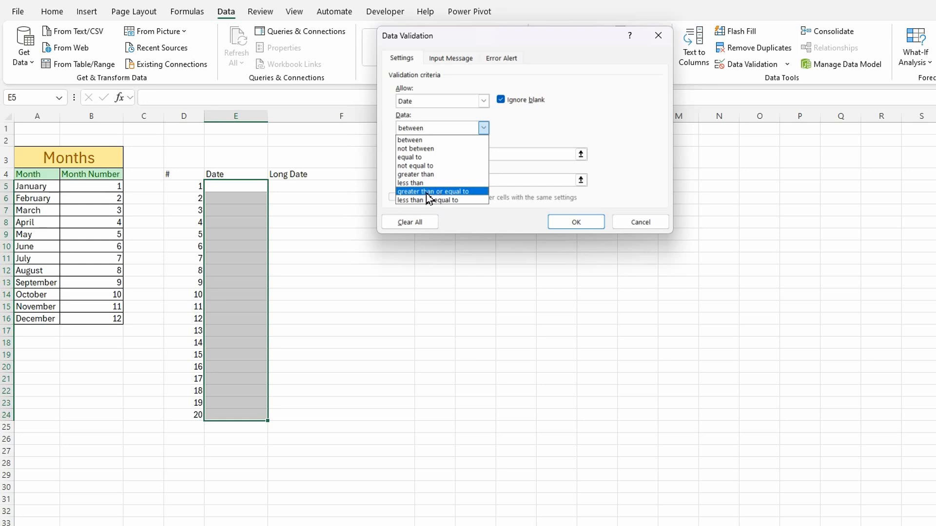
{"action": "left_click", "coordinate": [428, 176]}
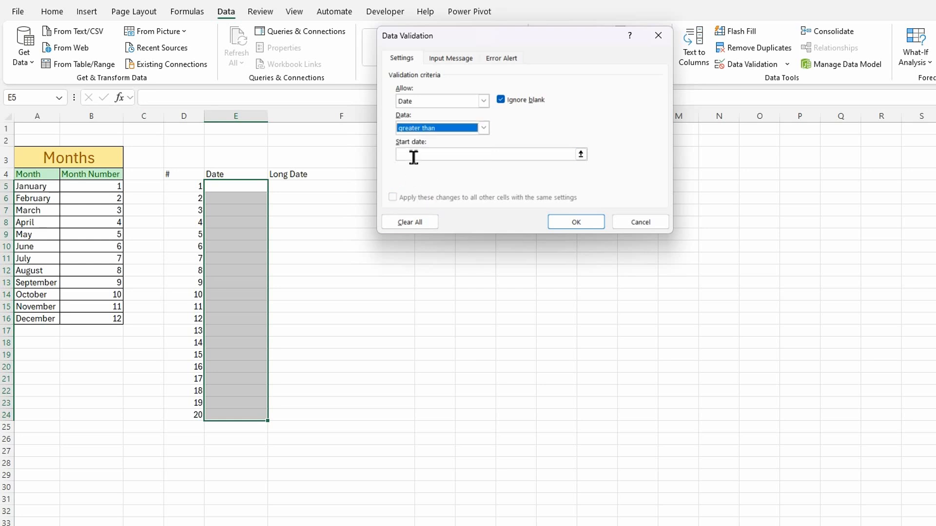
{"action": "left_click", "coordinate": [483, 128]}
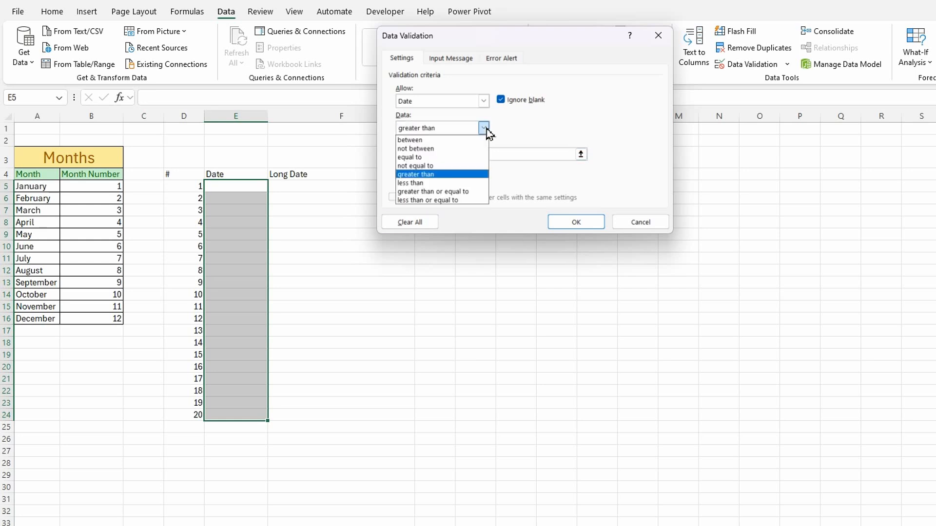
{"action": "left_click", "coordinate": [431, 191]}
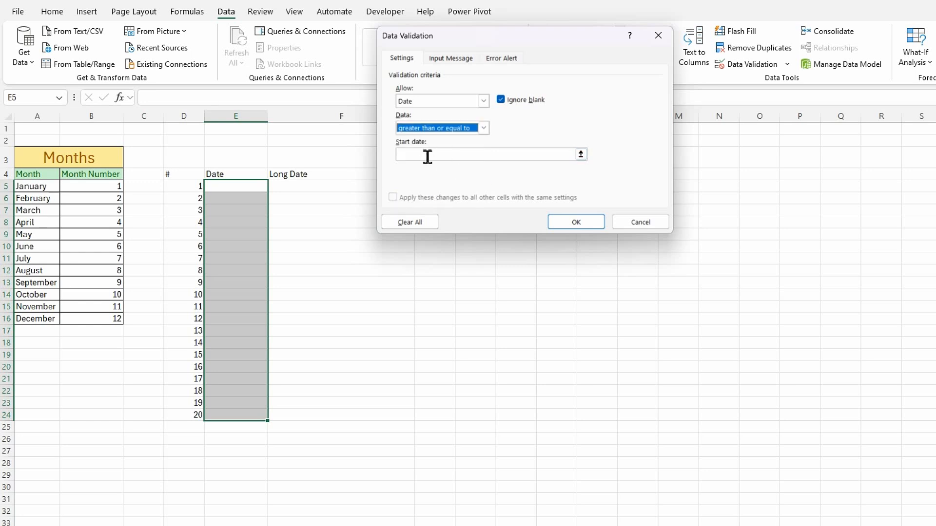
{"action": "left_click", "coordinate": [426, 155]}
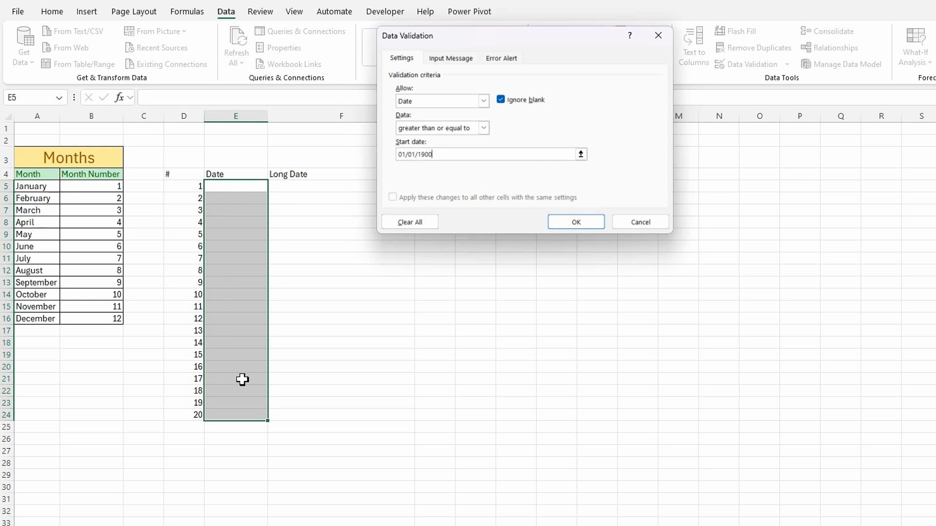
Give the validation a Stop error alert titled Date with the message "Must be a valid date." and apply it
{"action": "left_click", "coordinate": [510, 62]}
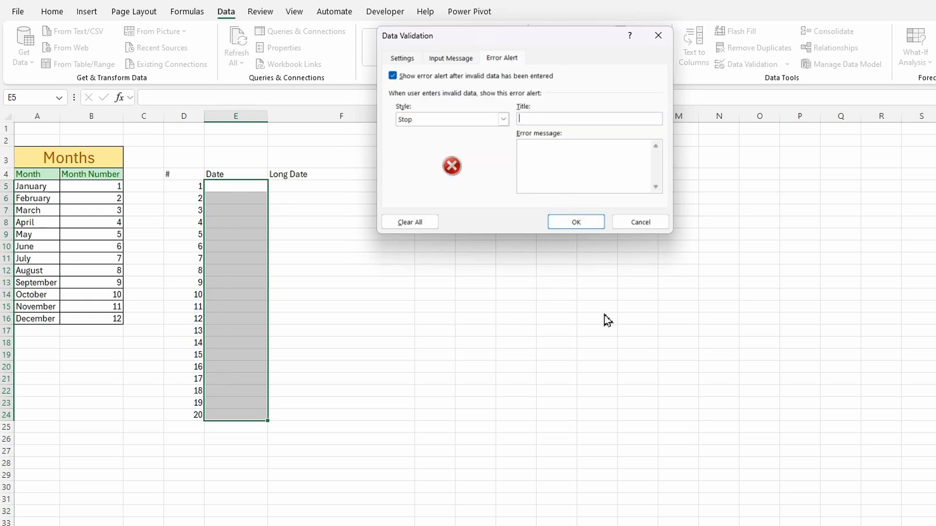
{"action": "type", "text": "Date"}
{"action": "left_click", "coordinate": [537, 156]}
{"action": "type", "text": "Must be a valid date."}
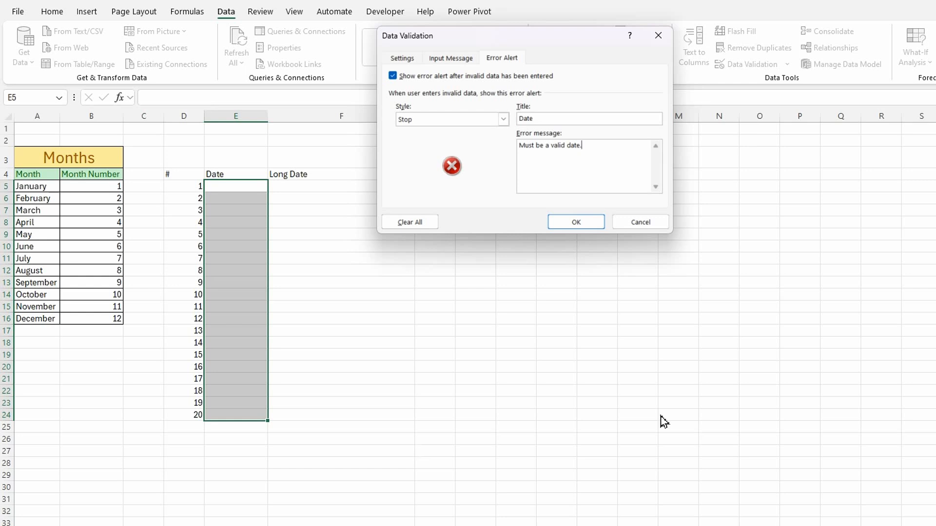
{"action": "left_click", "coordinate": [569, 222]}
Test the date validation by entering the text dcjvhv in E5, and cancel the entry
{"action": "left_click", "coordinate": [236, 234]}
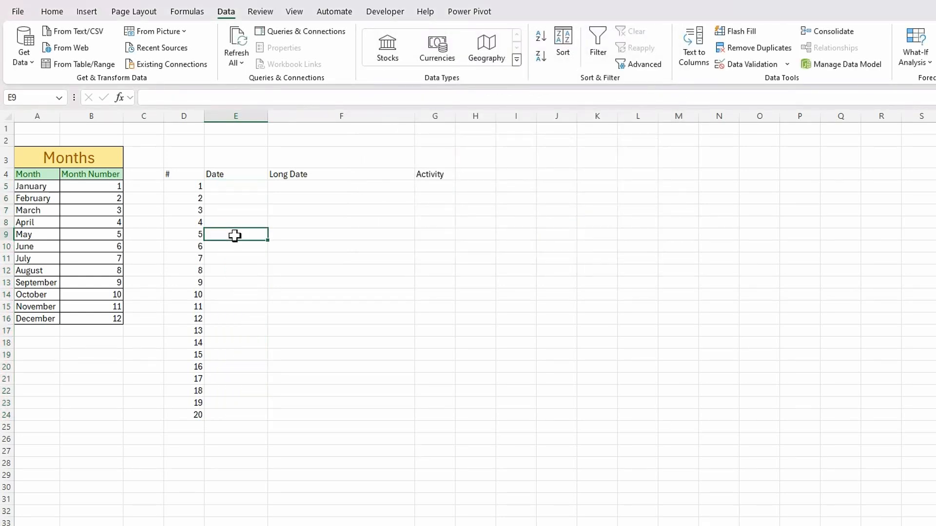
{"action": "left_click", "coordinate": [237, 187]}
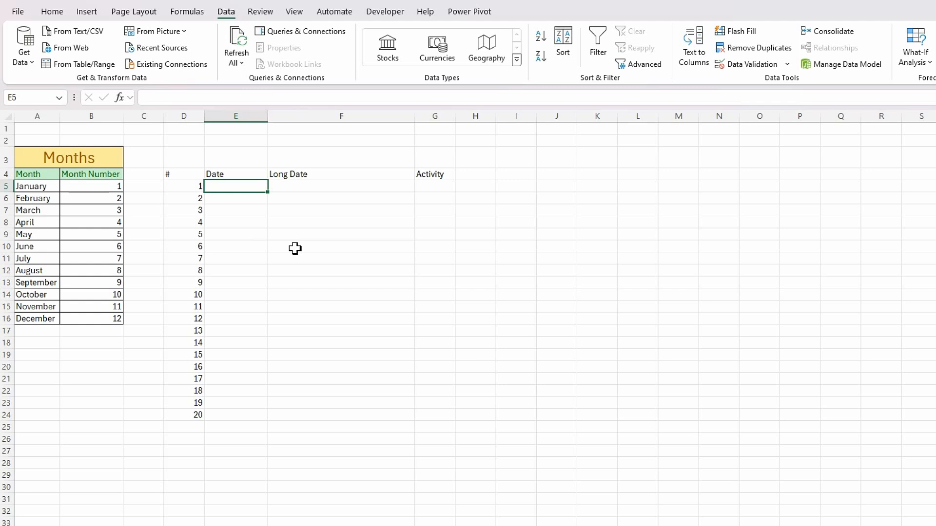
{"action": "type", "text": "dcjvhv"}
{"action": "key", "text": "Return"}
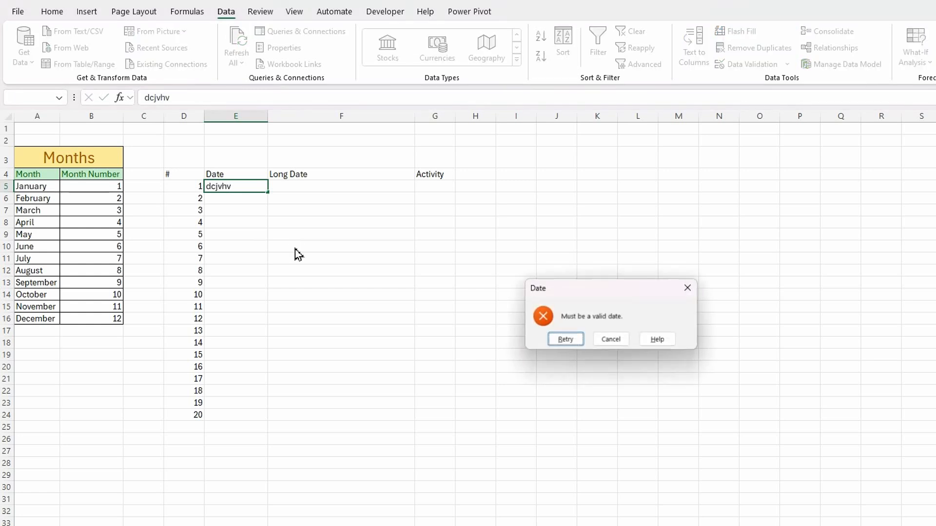
{"action": "left_click", "coordinate": [617, 340]}
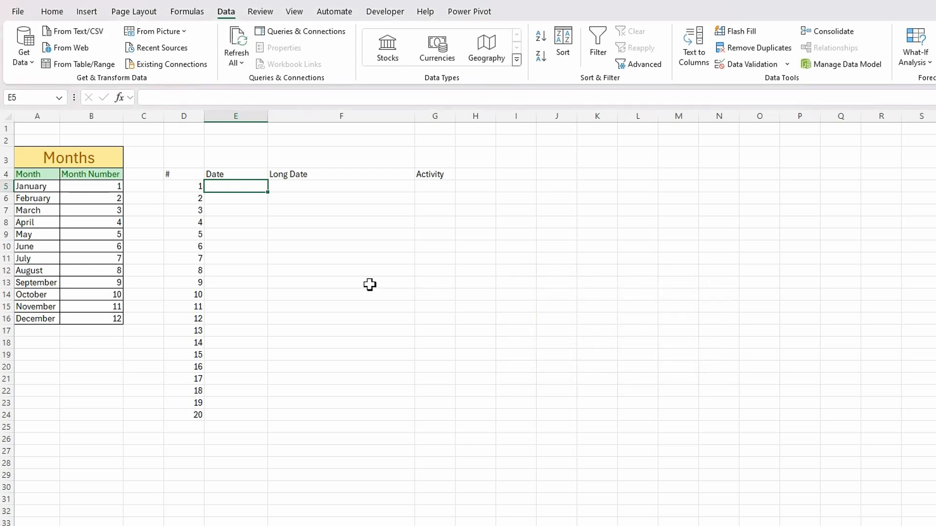
Test the date validation by entering the impossible date 32/08/24 in E5, and cancel the entry
{"action": "type", "text": "32"}
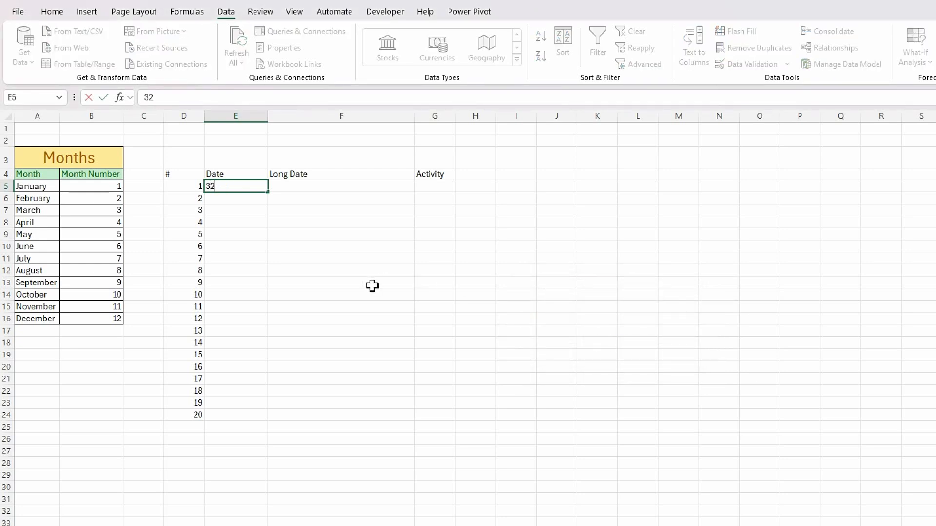
{"action": "type", "text": "/08/24"}
{"action": "key", "text": "Return"}
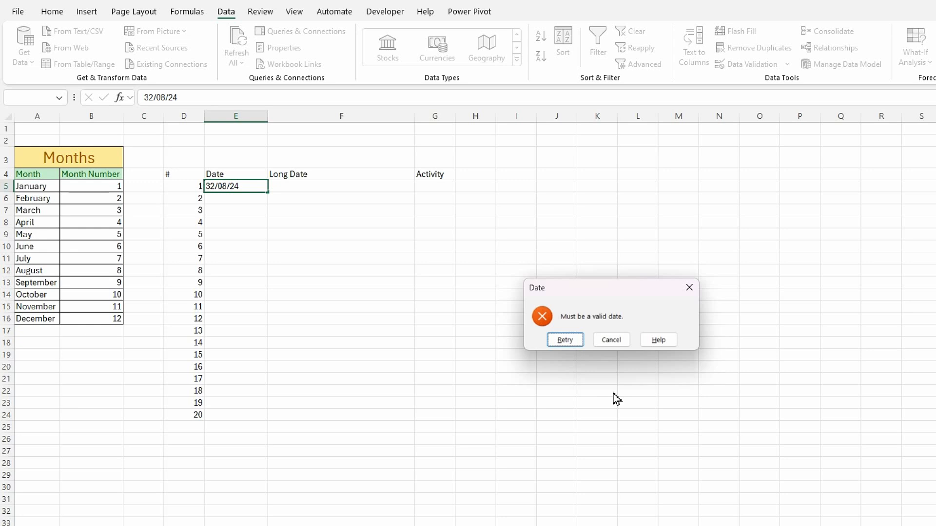
{"action": "left_click", "coordinate": [611, 340]}
{"action": "left_click", "coordinate": [261, 236]}
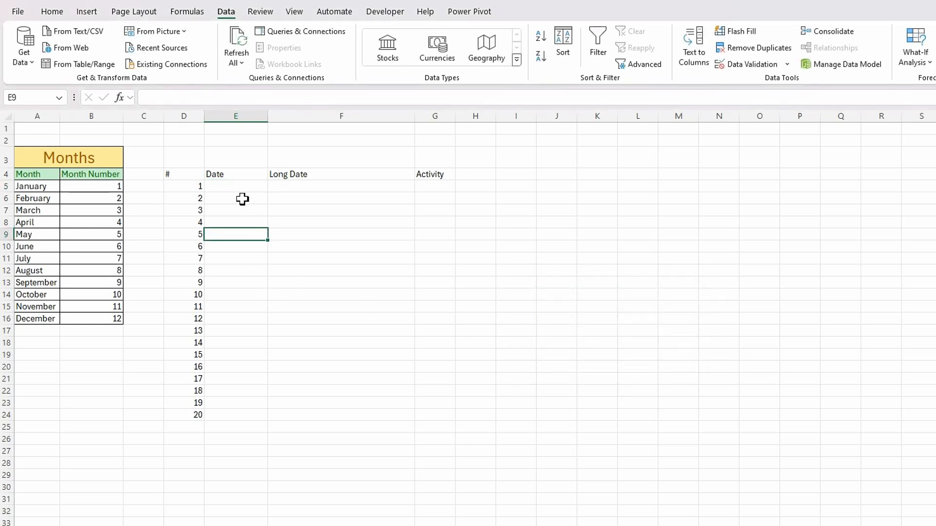
Enter the date 01/07/2024 in the first Date cell, E5
{"action": "left_click", "coordinate": [240, 192]}
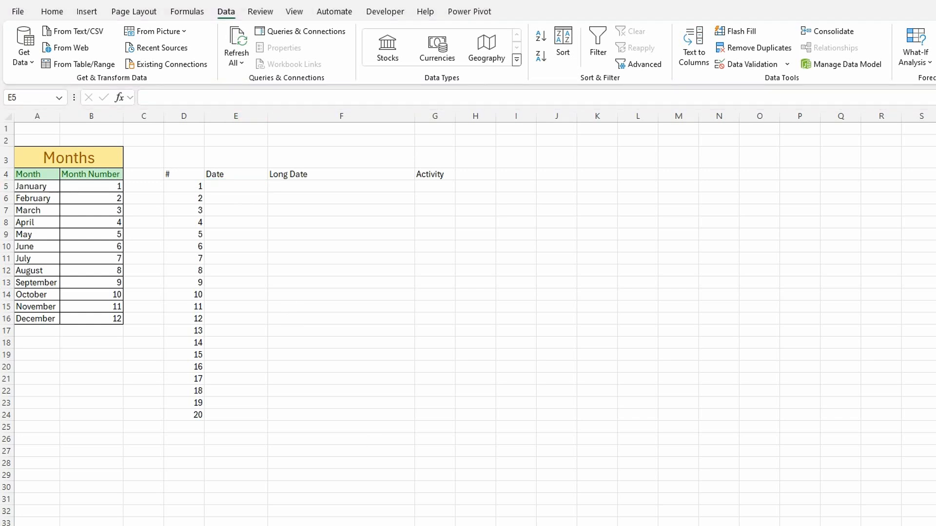
{"action": "left_click", "coordinate": [302, 192]}
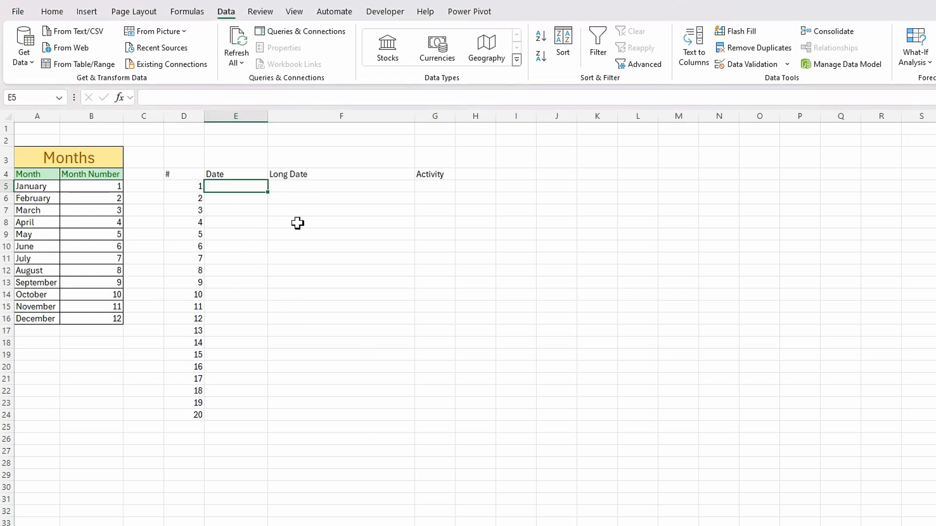
{"action": "left_click", "coordinate": [330, 187]}
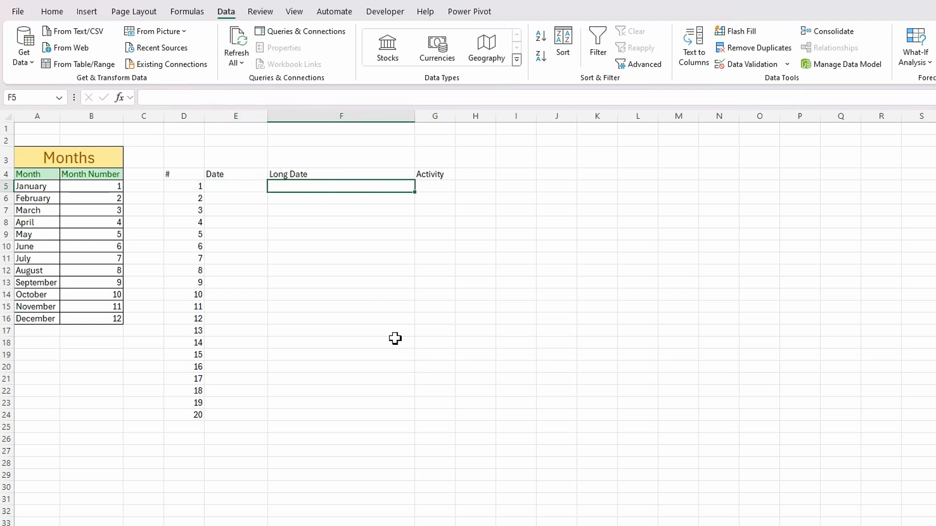
{"action": "left_click", "coordinate": [214, 188]}
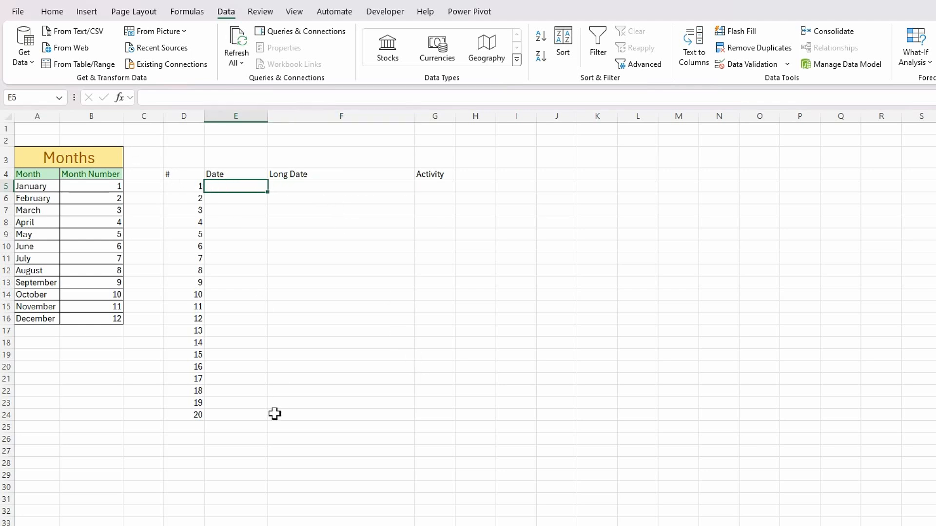
{"action": "type", "text": "01/0"}
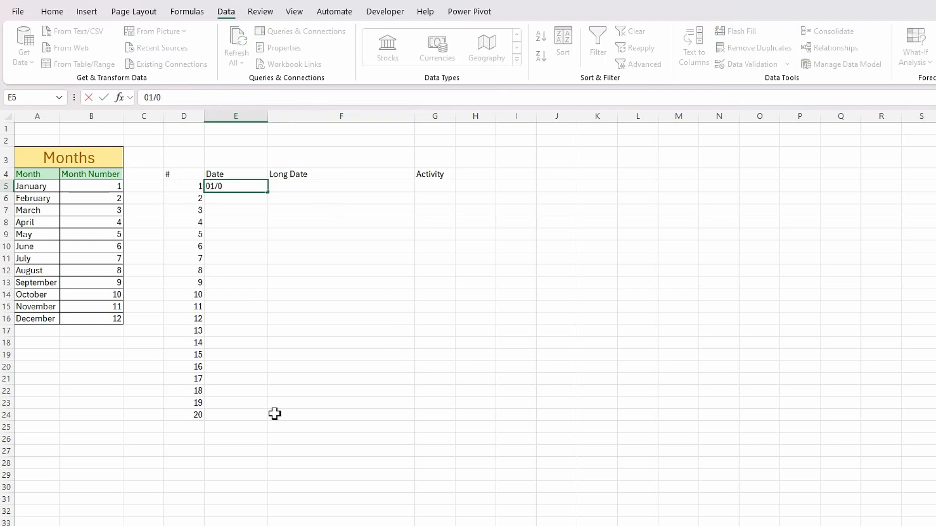
{"action": "type", "text": "7/2024"}
{"action": "key", "text": "Tab"}
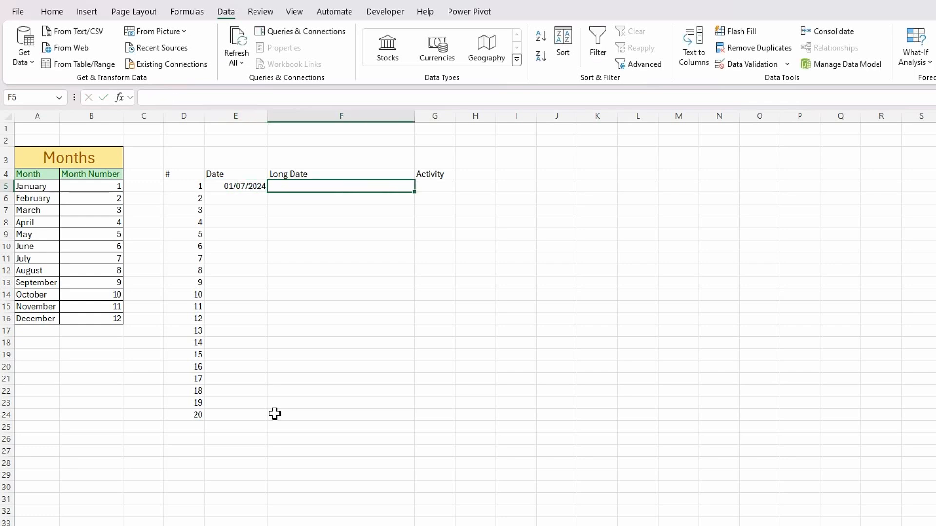
Reference the date in F5 with the formula =E5 and format that cell as Long Date
{"action": "type", "text": "="}
{"action": "left_click", "coordinate": [239, 187]}
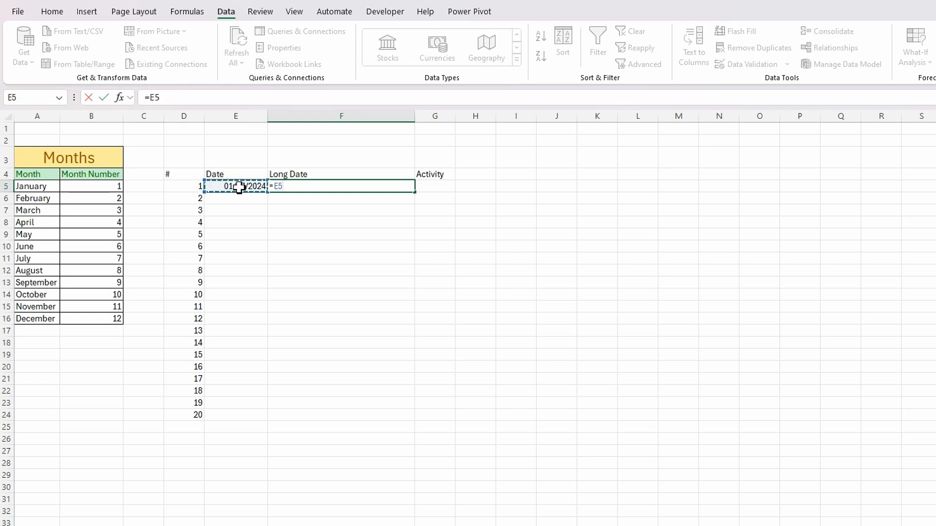
{"action": "key", "text": "Return"}
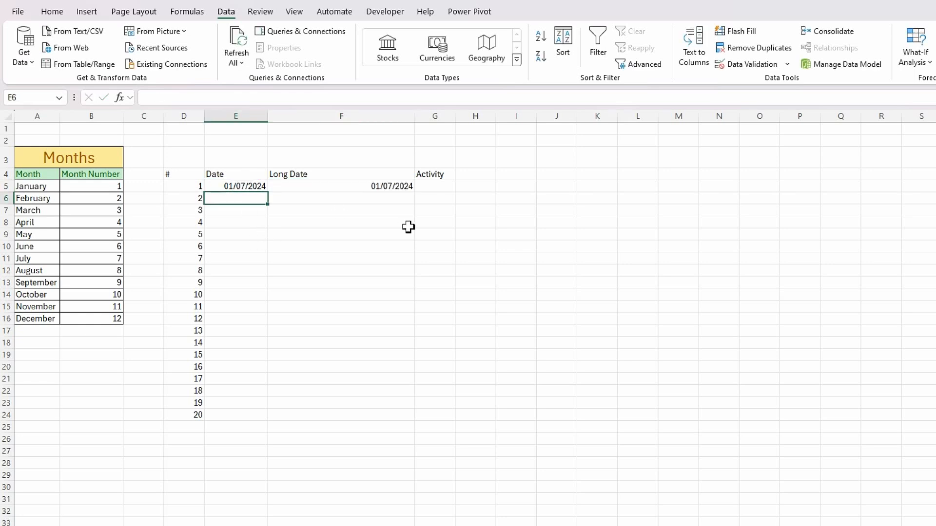
{"action": "left_click", "coordinate": [388, 188]}
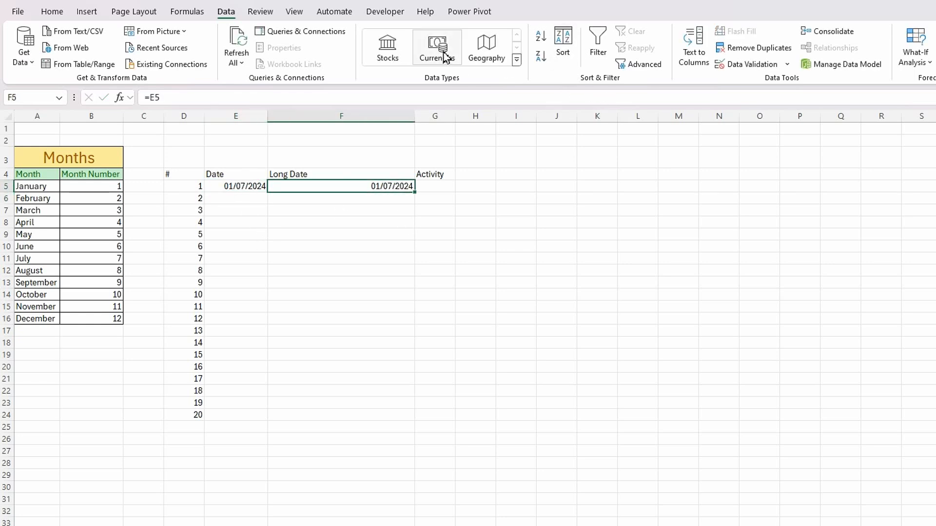
{"action": "left_click", "coordinate": [51, 11]}
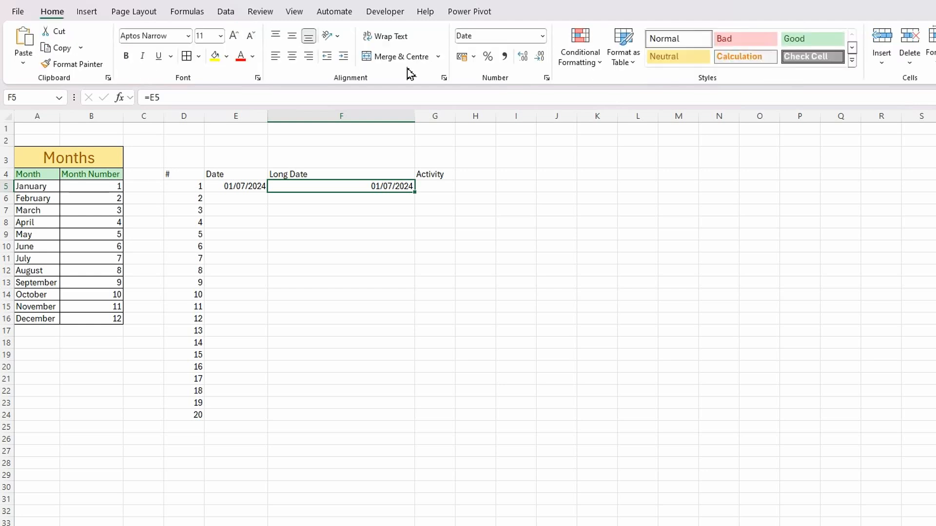
{"action": "left_click", "coordinate": [542, 36]}
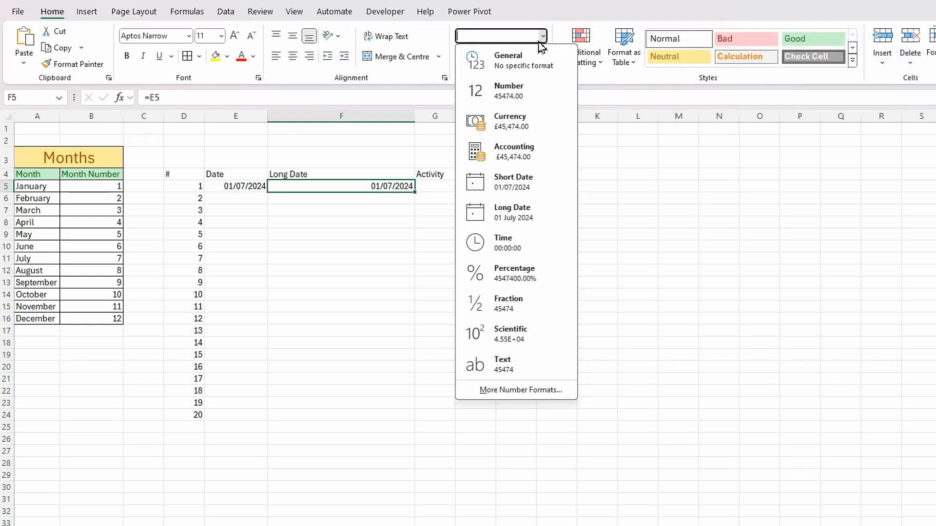
{"action": "left_click", "coordinate": [510, 215]}
{"action": "left_click", "coordinate": [311, 284]}
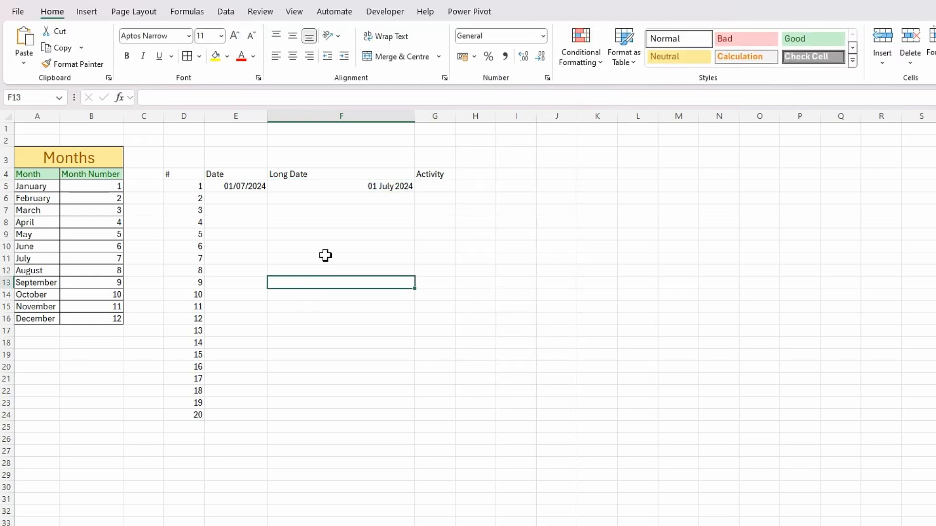
Undo the Long Date formatting and the =E5 formula in F5
{"action": "left_click", "coordinate": [364, 191]}
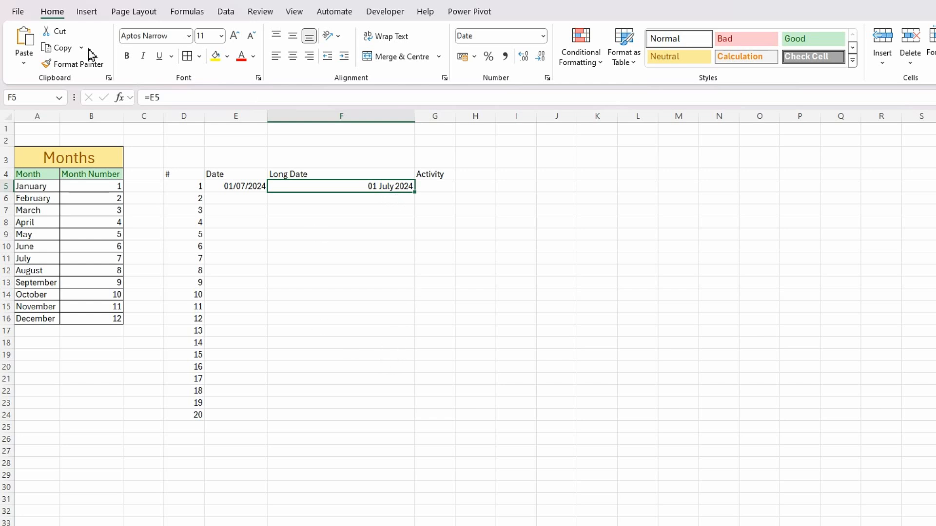
{"action": "key", "text": "ctrl+z"}
{"action": "key", "text": "ctrl+z"}
{"action": "left_click", "coordinate": [360, 295]}
Enter =TEXT(E5,"ddd") in F5 to extract the abbreviated weekday name from the date
{"action": "left_click", "coordinate": [328, 189]}
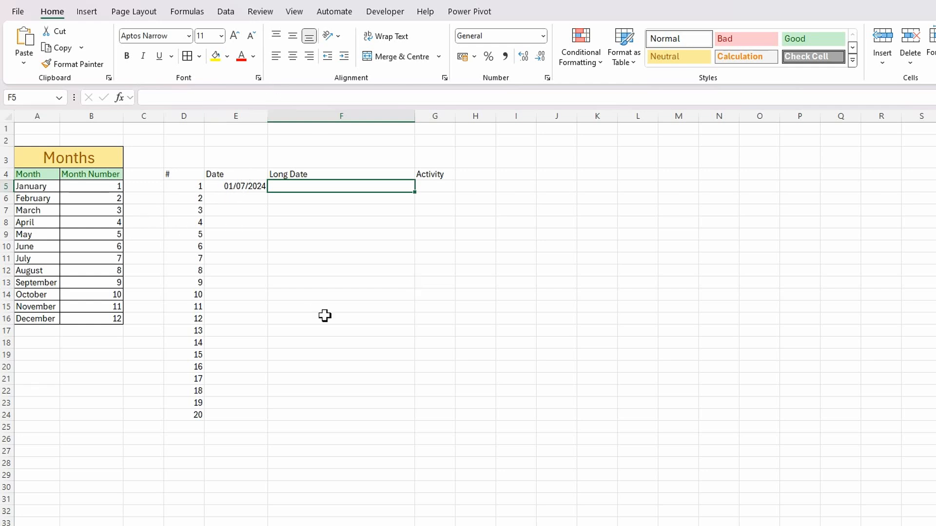
{"action": "type", "text": "="}
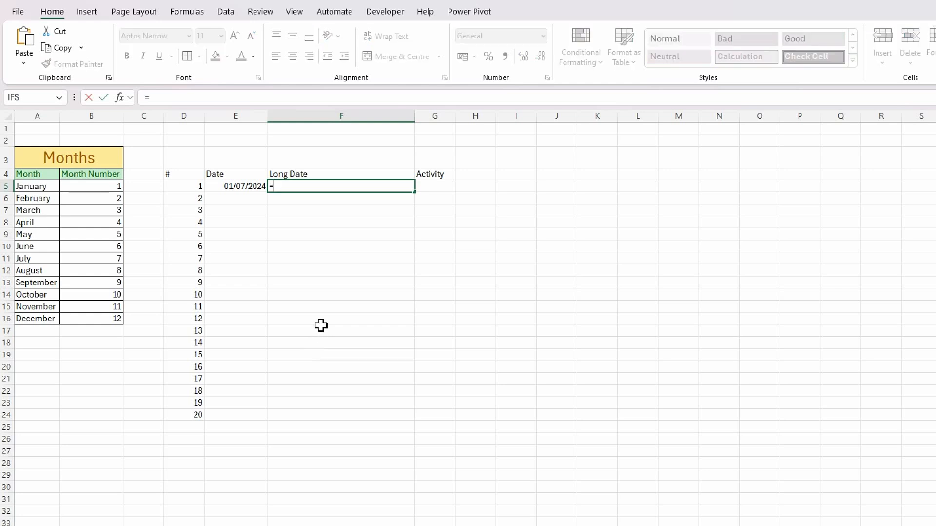
{"action": "type", "text": "text"}
{"action": "key", "text": "Tab"}
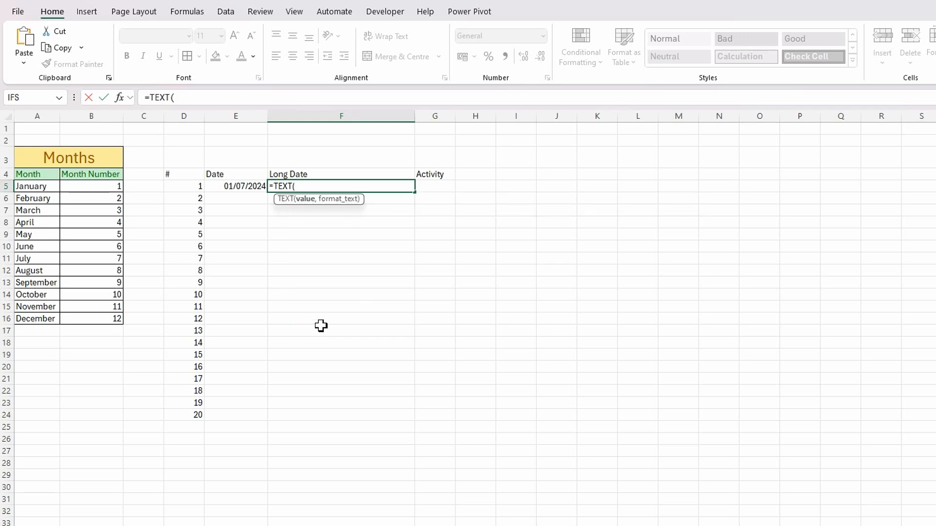
{"action": "left_click", "coordinate": [244, 188]}
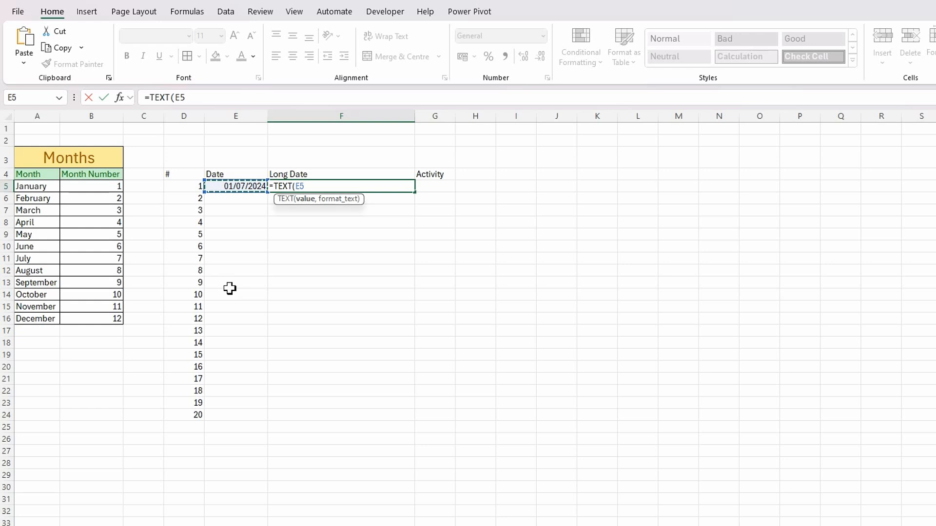
{"action": "type", "text": ","}
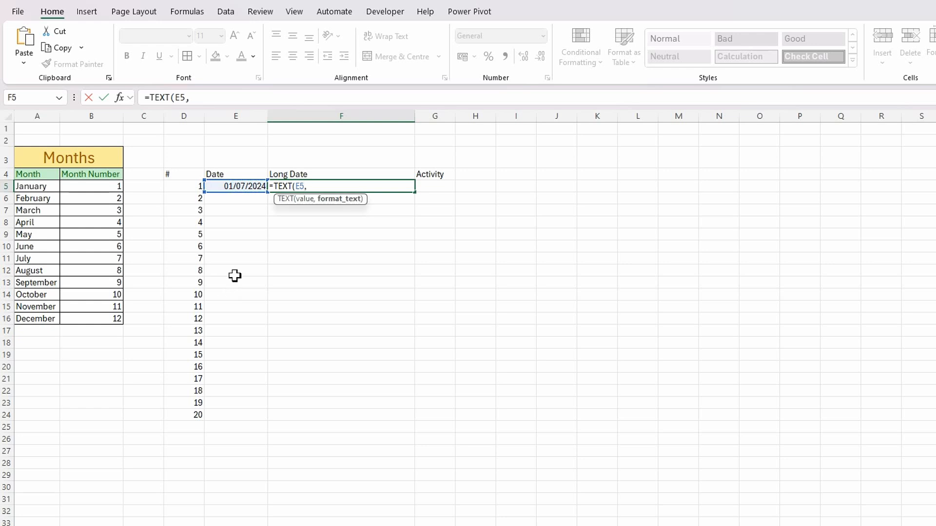
{"action": "type", "text": "\"ddd\")"}
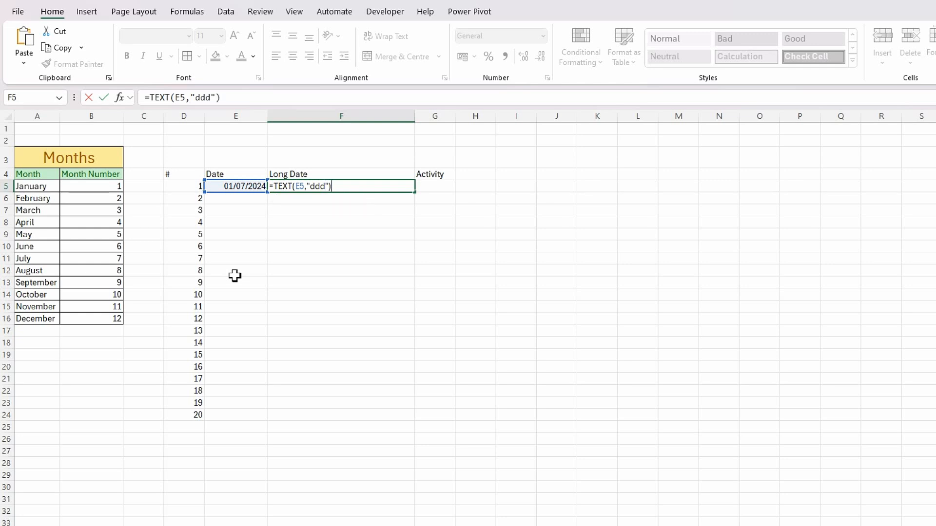
{"action": "key", "text": "Return"}
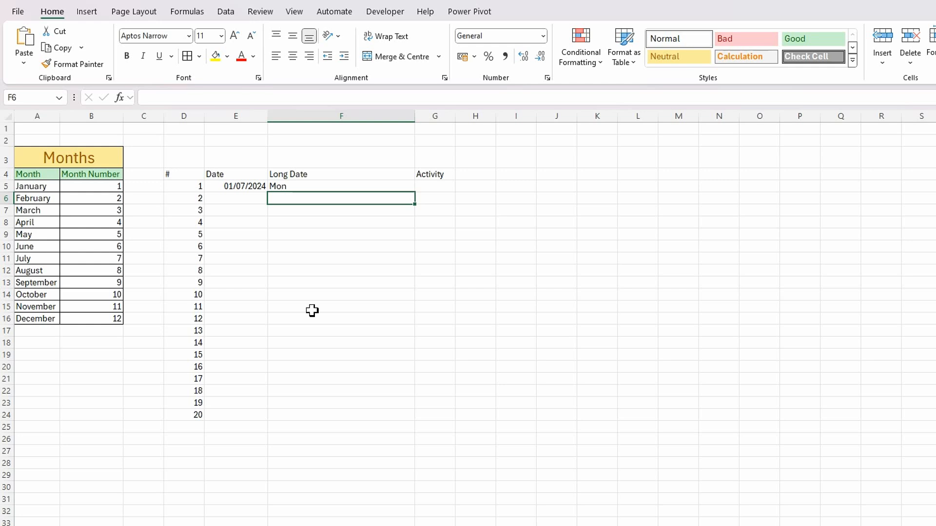
Enter =DAY(E5) in F6 to extract the day number from the date
{"action": "type", "text": "=day"}
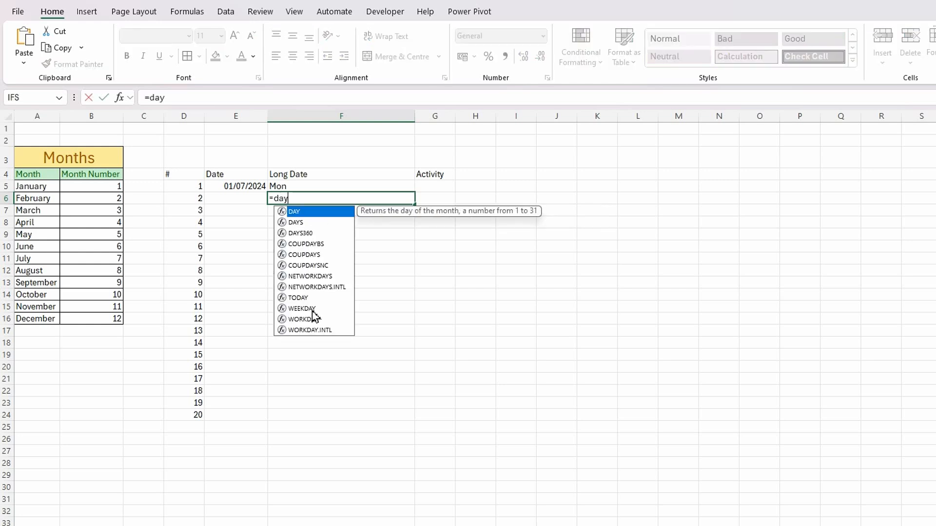
{"action": "key", "text": "Tab"}
{"action": "left_click", "coordinate": [236, 186]}
{"action": "type", "text": ")"}
{"action": "key", "text": "Return"}
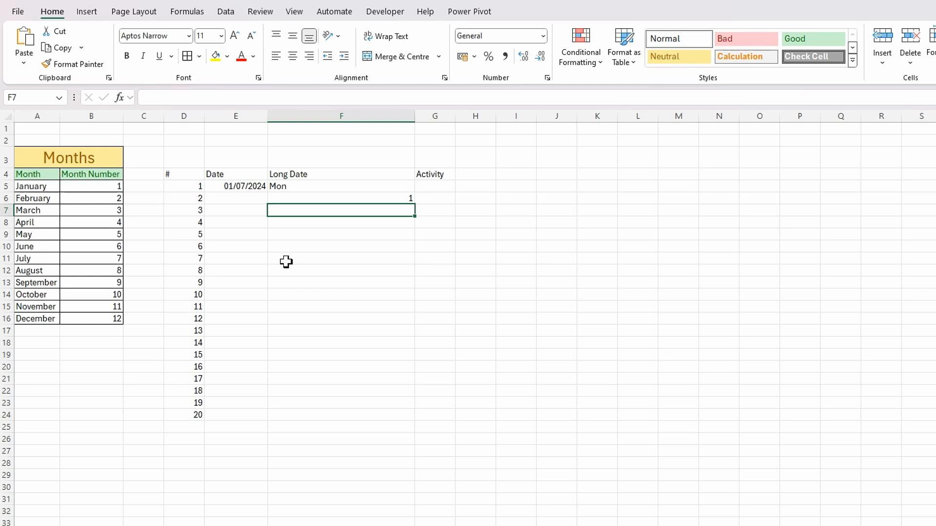
Enter =TEXT(E5,"mmmm") in F7 to extract the full month name from the date
{"action": "type", "text": "=text"}
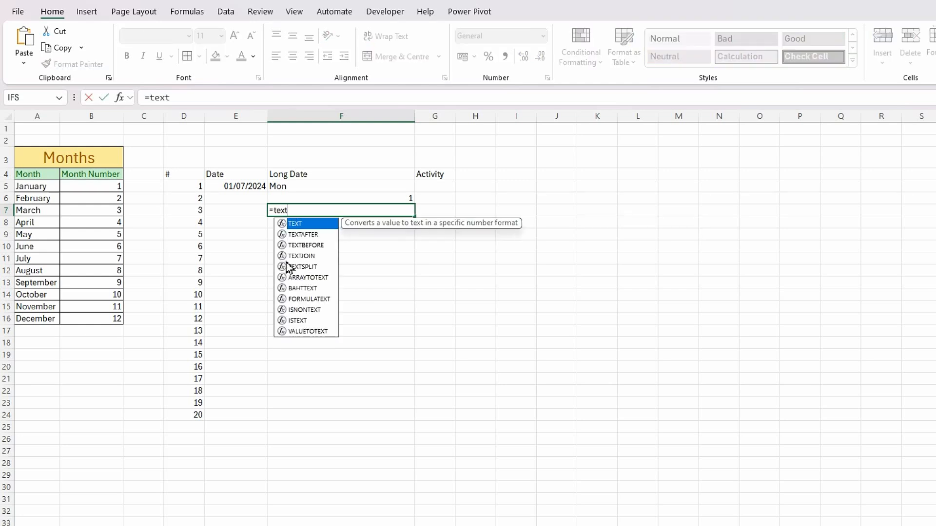
{"action": "key", "text": "Tab"}
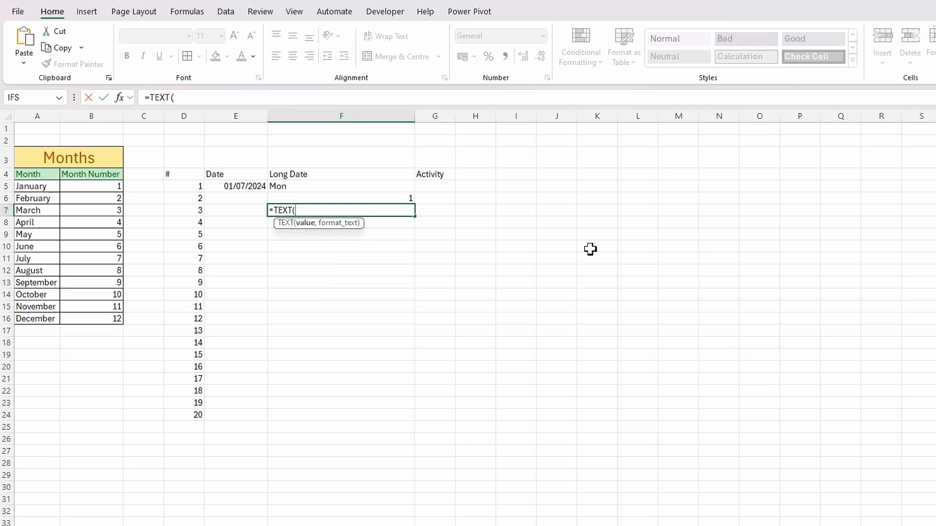
{"action": "left_click", "coordinate": [233, 190]}
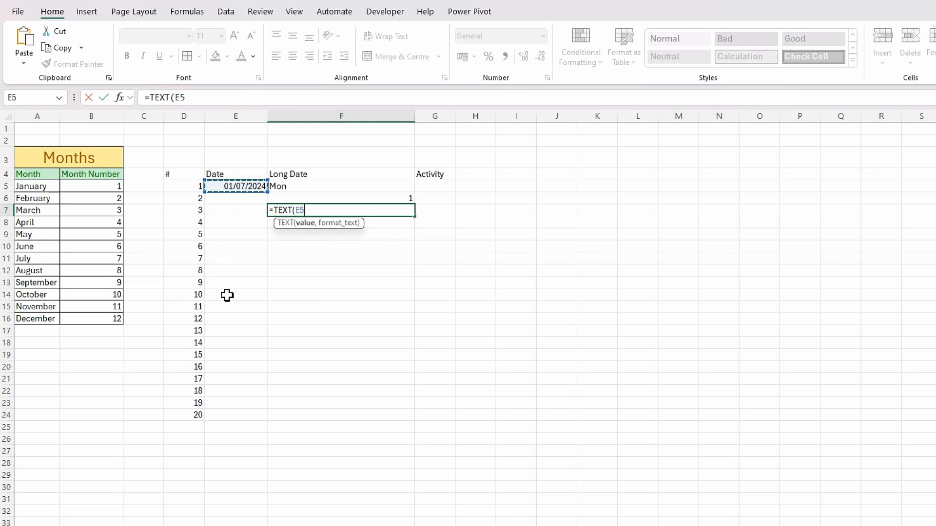
{"action": "type", "text": ",\""}
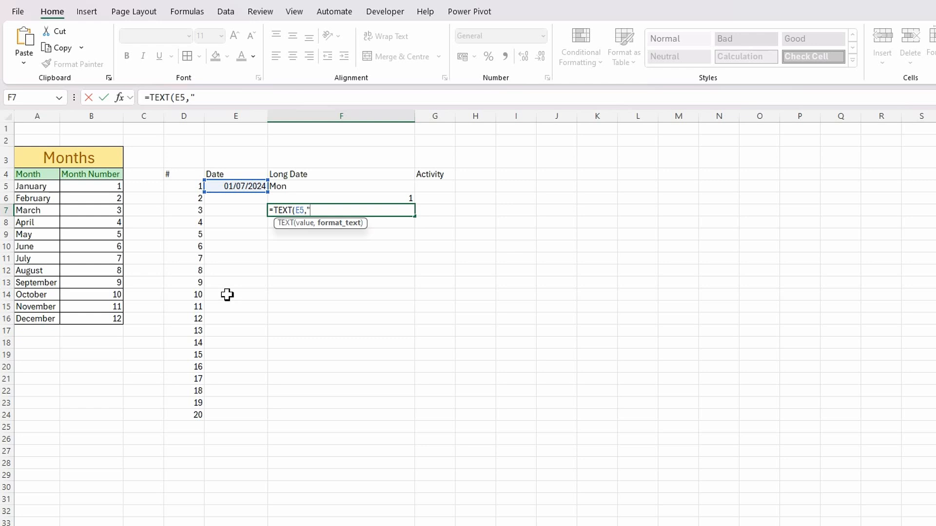
{"action": "type", "text": "mmmm\")"}
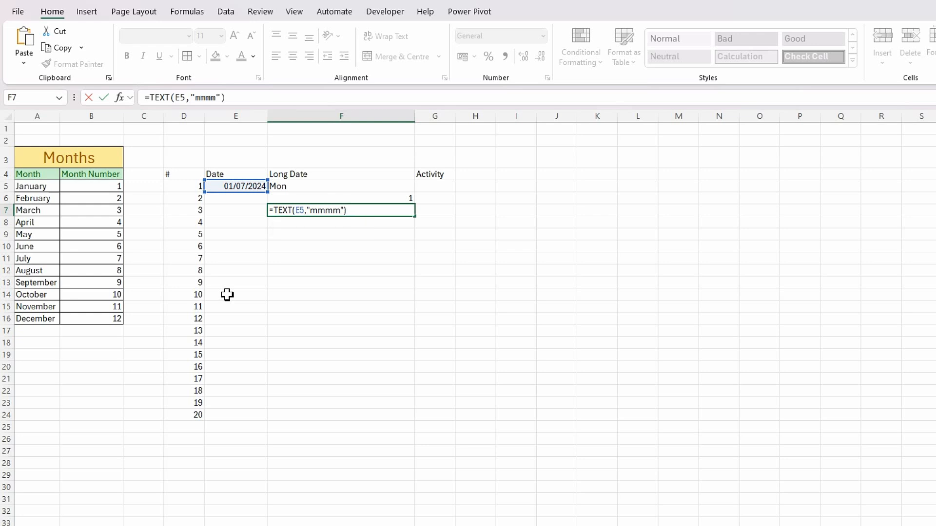
{"action": "key", "text": "Return"}
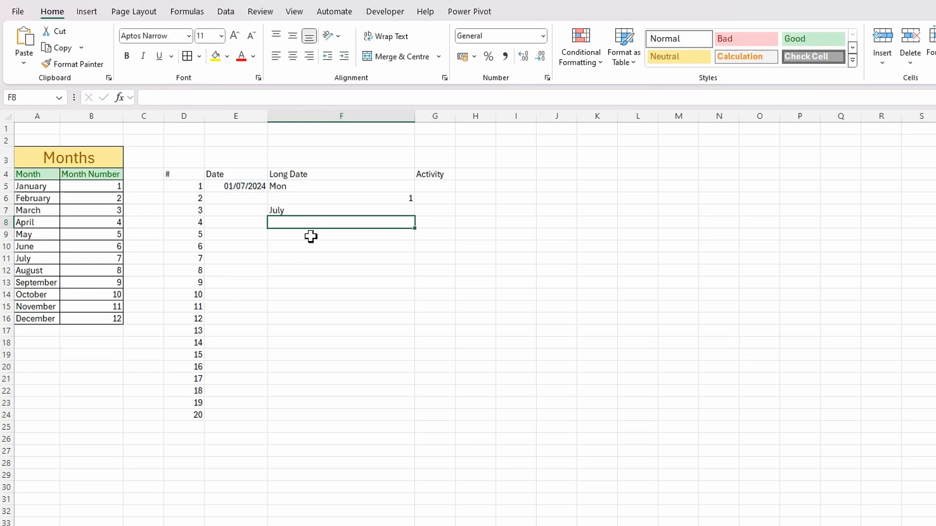
Enter =YEAR(E5) in F8 to extract the year from the date
{"action": "type", "text": "="}
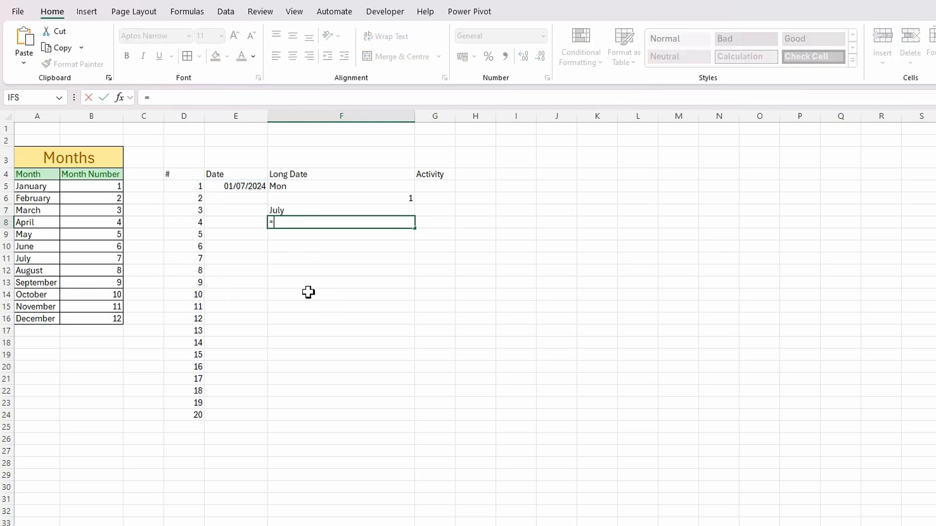
{"action": "type", "text": "year"}
{"action": "key", "text": "Tab"}
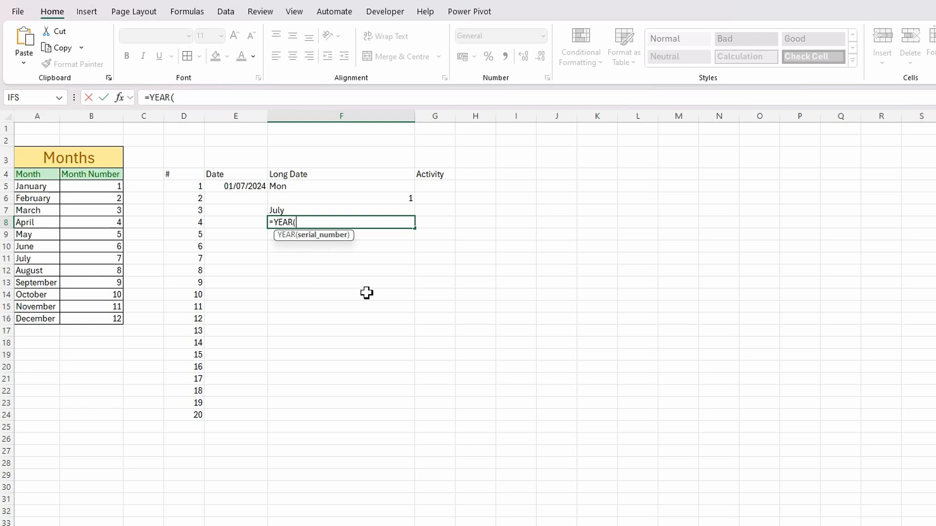
{"action": "left_click", "coordinate": [244, 186]}
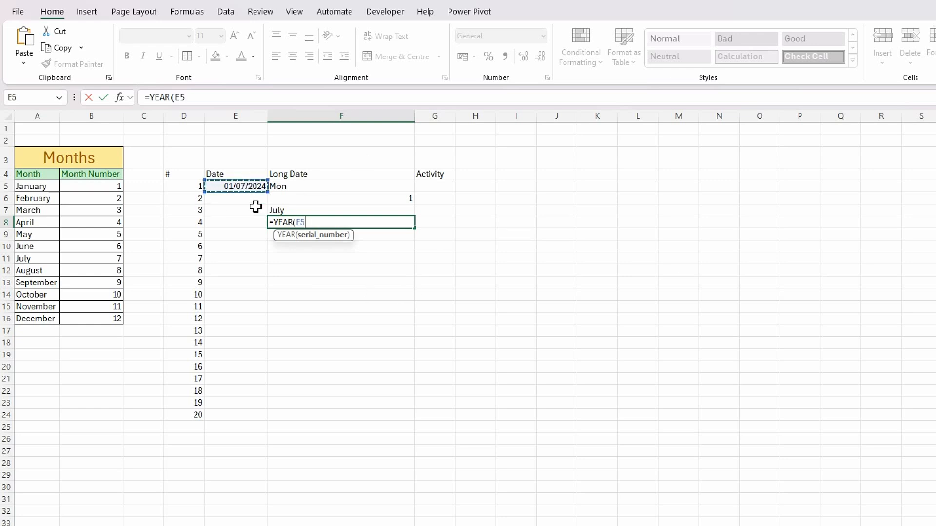
{"action": "type", "text": ")"}
{"action": "key", "text": "Return"}
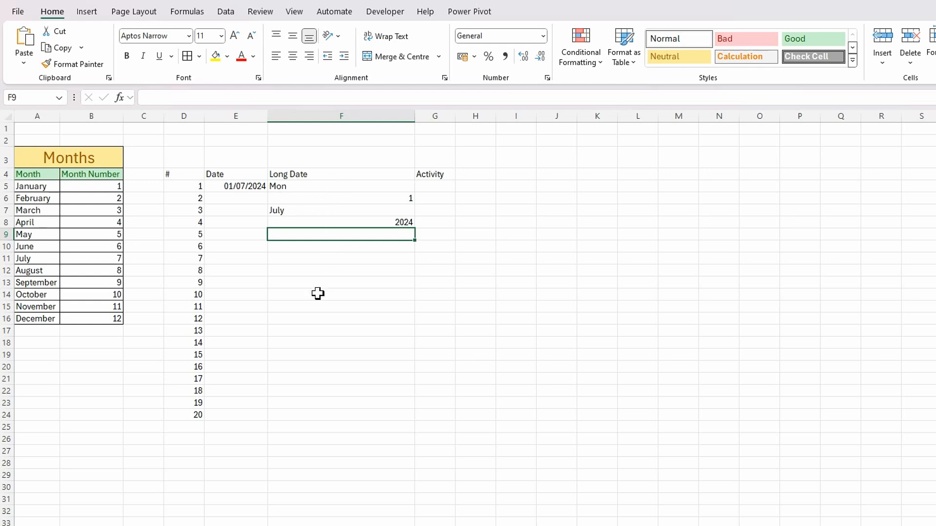
Append &" "&DAY(E5) to the F5 formula, copying the DAY expression from F6, and clear F6
{"action": "left_click", "coordinate": [361, 200]}
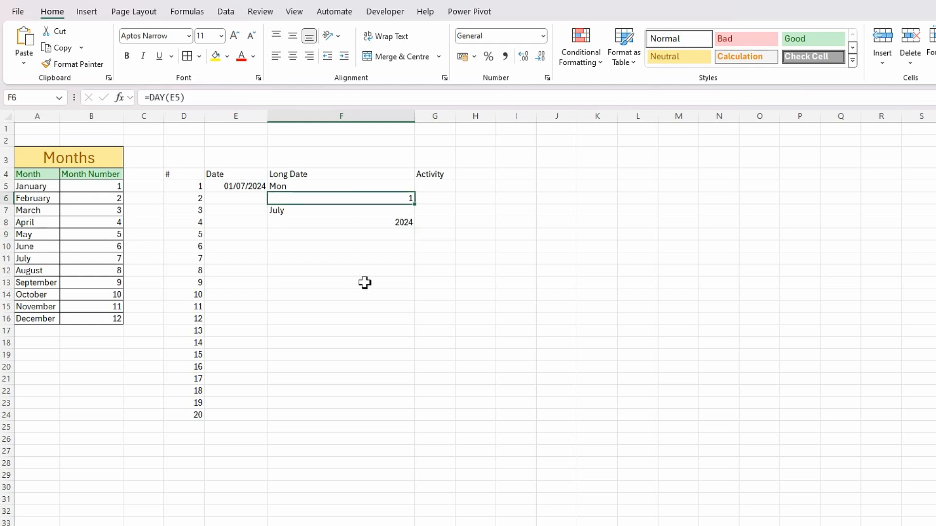
{"action": "left_click", "coordinate": [177, 100]}
{"action": "left_click_drag", "start_coordinate": [185, 98], "coordinate": [150, 98]}
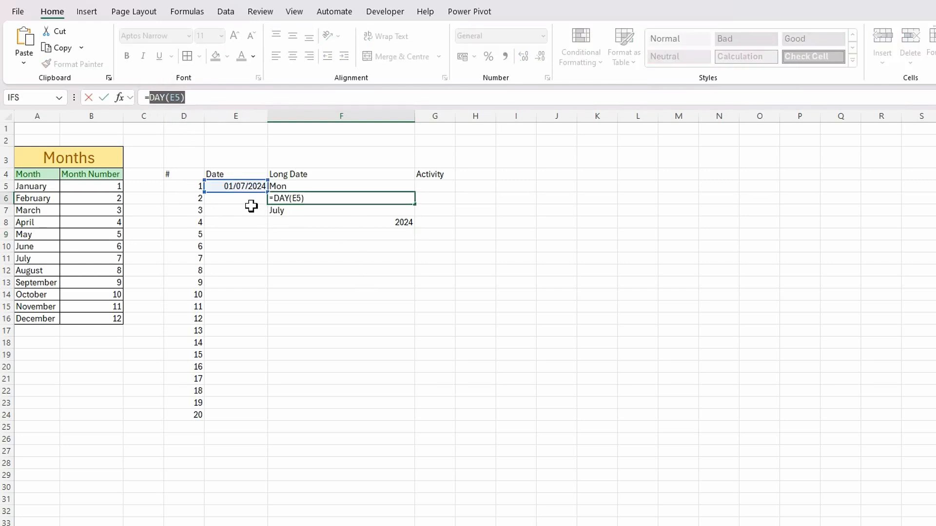
{"action": "key", "text": "Escape"}
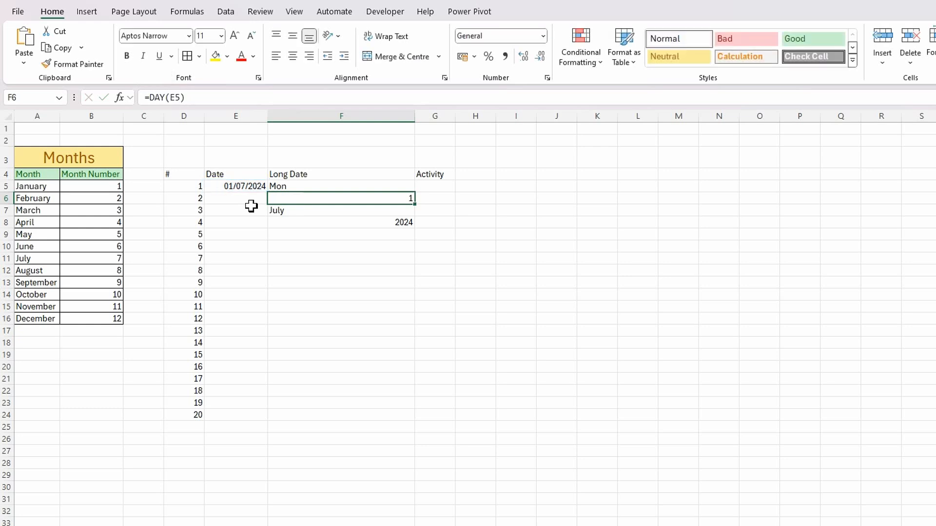
{"action": "left_click", "coordinate": [299, 186]}
{"action": "left_click", "coordinate": [240, 98]}
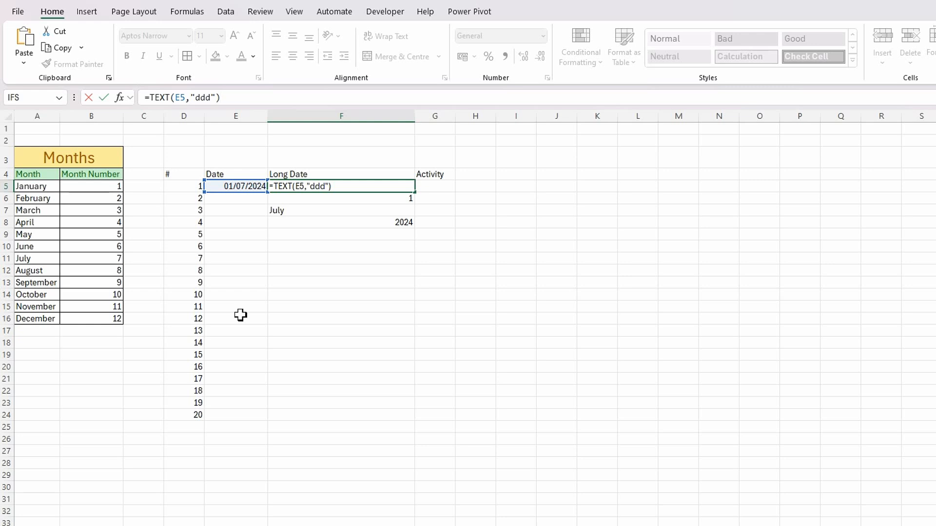
{"action": "type", "text": "&"}
{"action": "type", "text": "&DAY(E5)"}
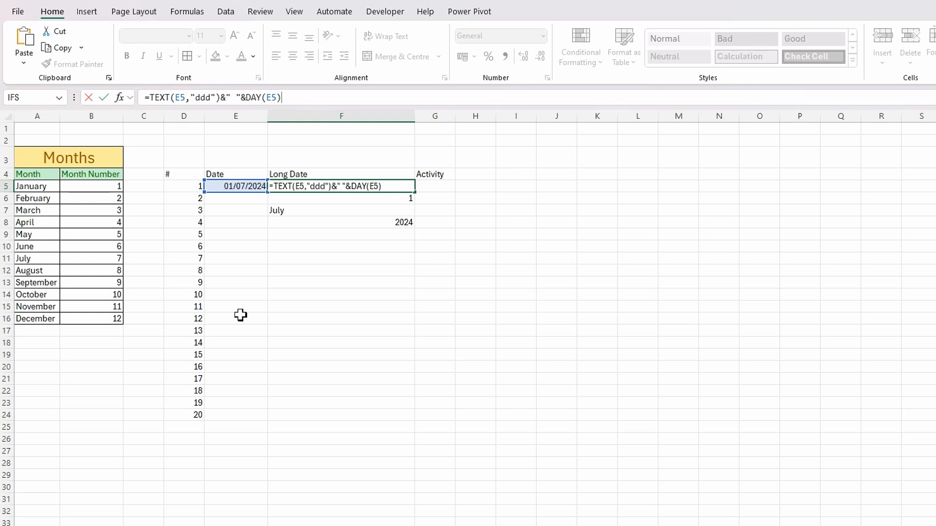
{"action": "key", "text": "Return"}
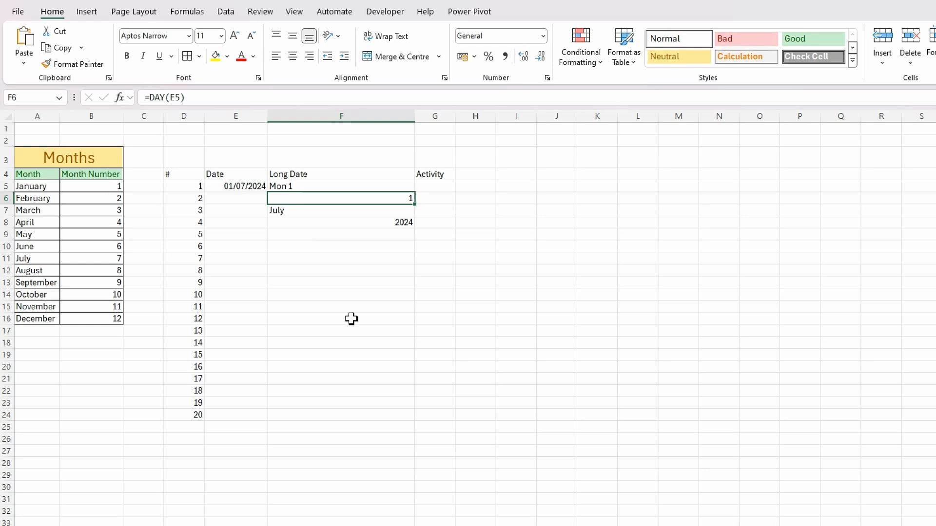
{"action": "key", "text": "Delete"}
Append &" "&TEXT(E5,"mmmm") to the F5 formula, copying the month expression from F7, and clear F7
{"action": "left_click", "coordinate": [302, 210]}
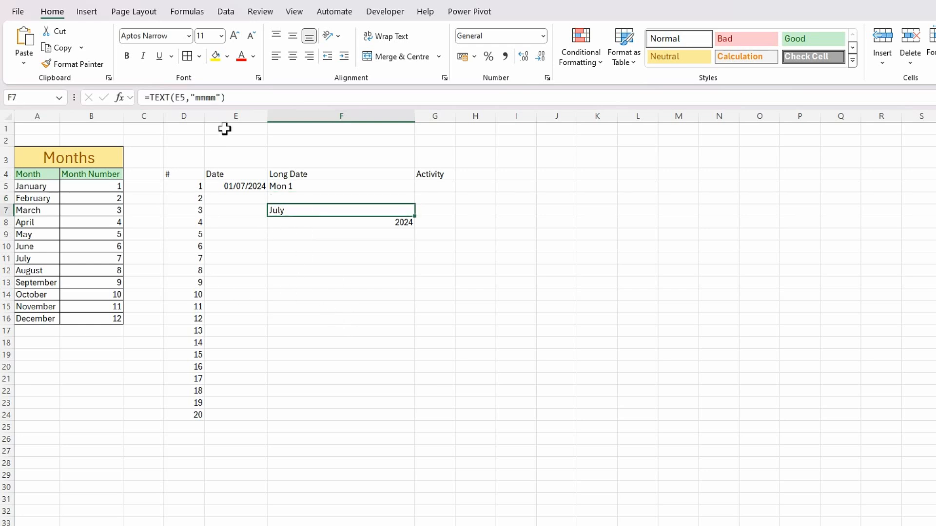
{"action": "left_click_drag", "start_coordinate": [225, 97], "coordinate": [154, 97]}
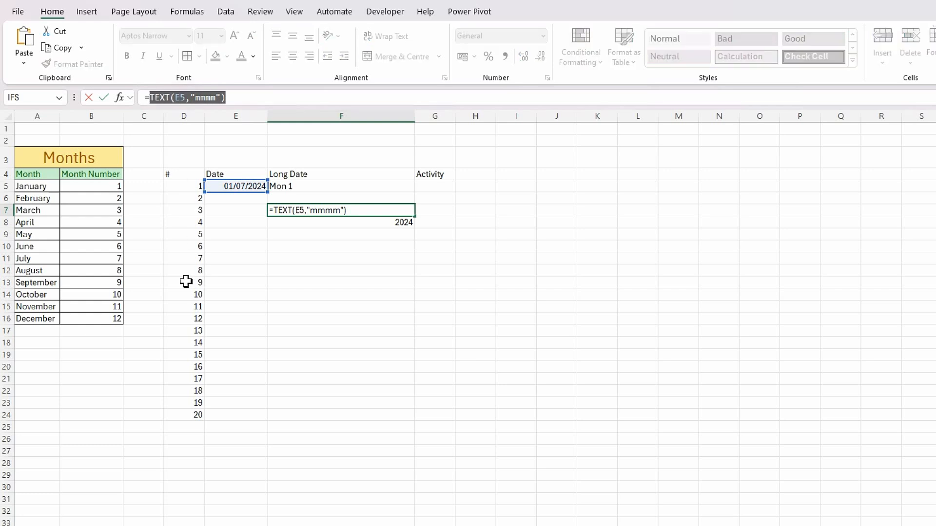
{"action": "key", "text": "Escape"}
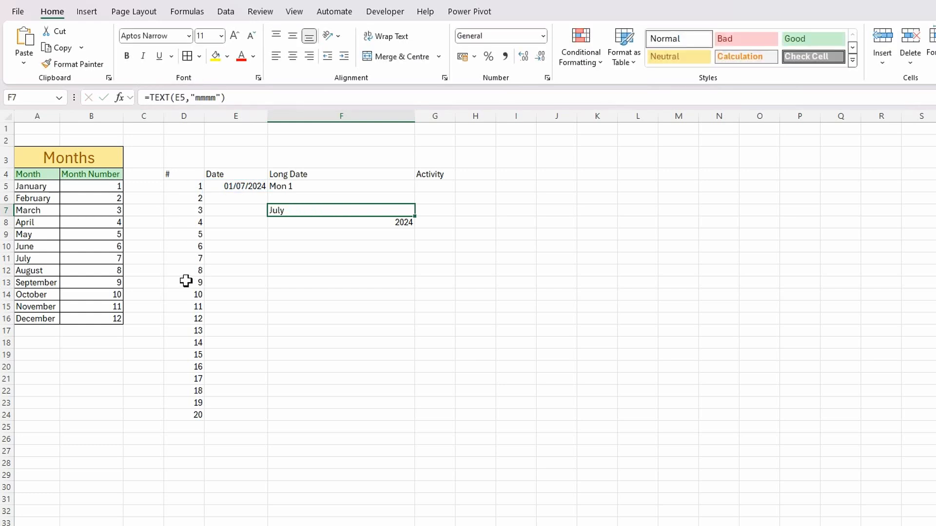
{"action": "left_click", "coordinate": [296, 186]}
{"action": "left_click", "coordinate": [290, 98]}
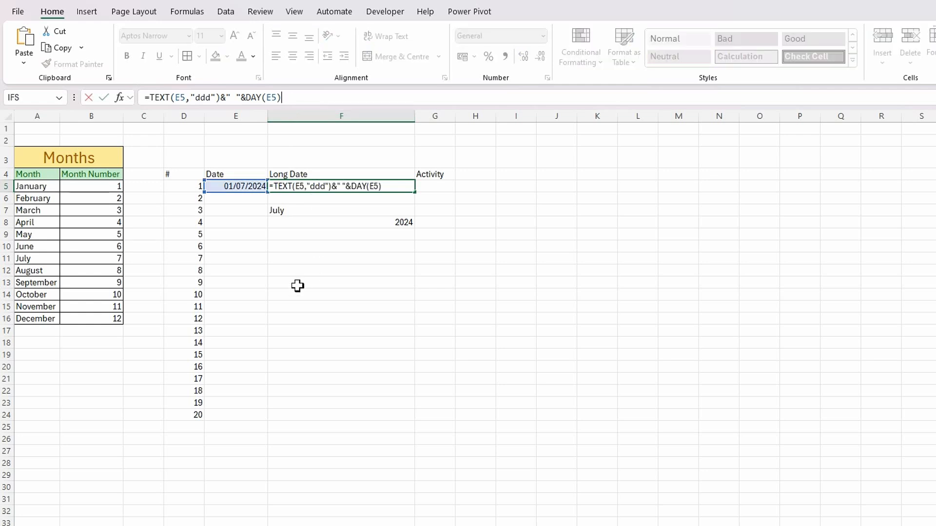
{"action": "type", "text": "&"}
{"action": "type", "text": "&\"  \"&TEXT(E5,\"mmmm\")"}
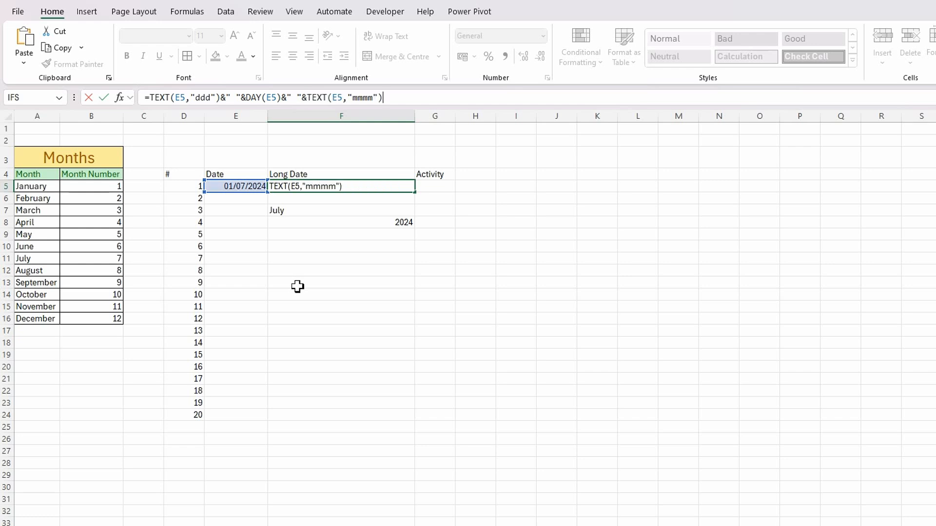
{"action": "key", "text": "Return"}
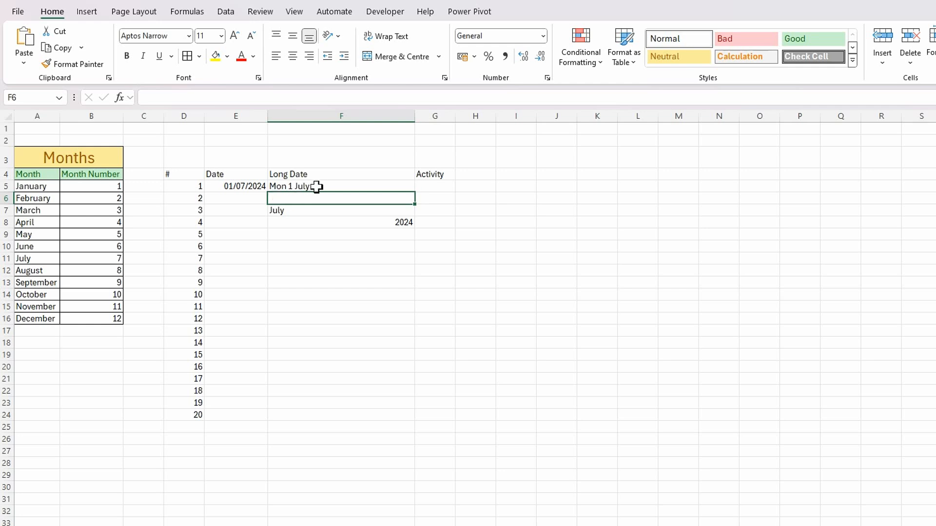
{"action": "left_click", "coordinate": [293, 211]}
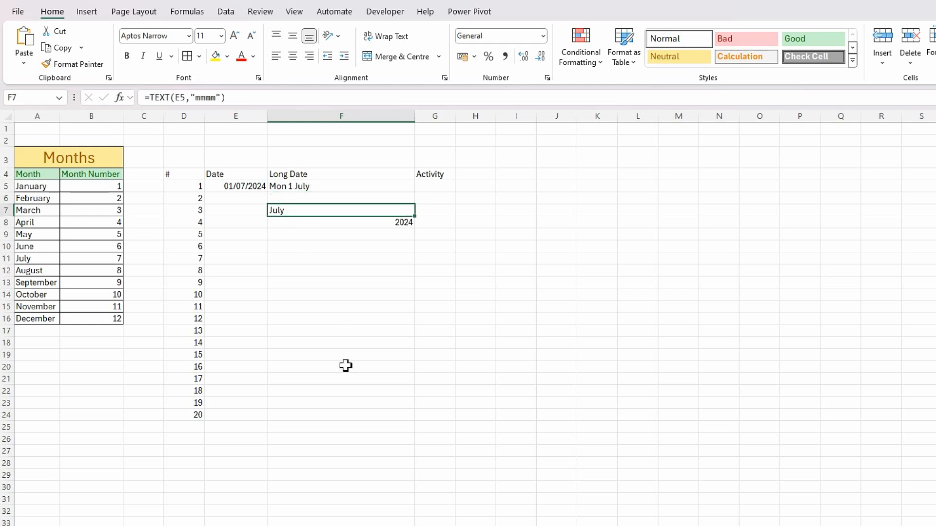
{"action": "key", "text": "Delete"}
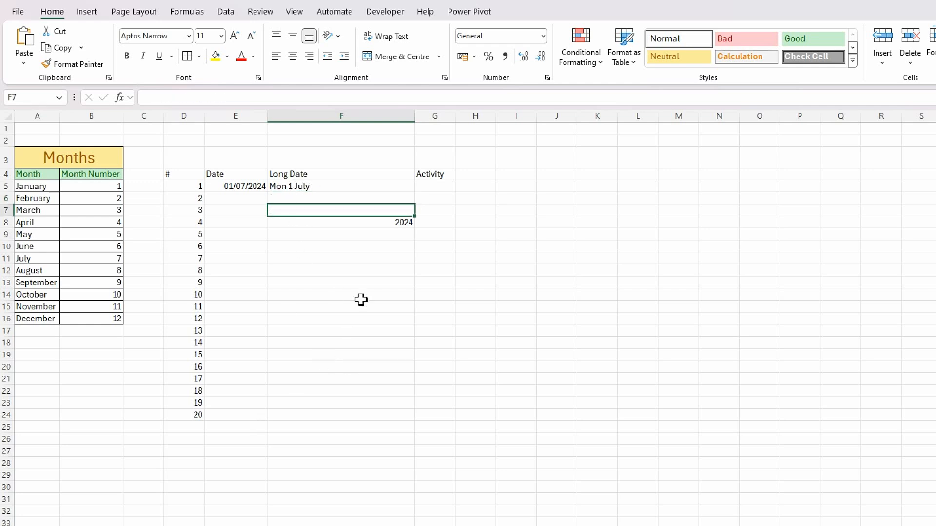
Append &" "&YEAR(E5) to the F5 formula, copying the YEAR expression from F8, and clear F8
{"action": "left_click", "coordinate": [381, 222]}
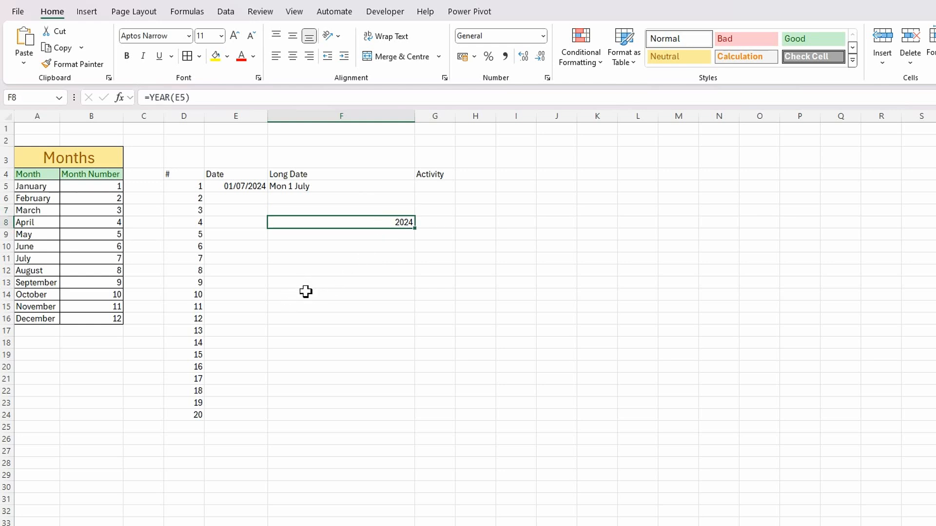
{"action": "left_click", "coordinate": [203, 98]}
{"action": "left_click_drag", "start_coordinate": [202, 98], "coordinate": [153, 97]}
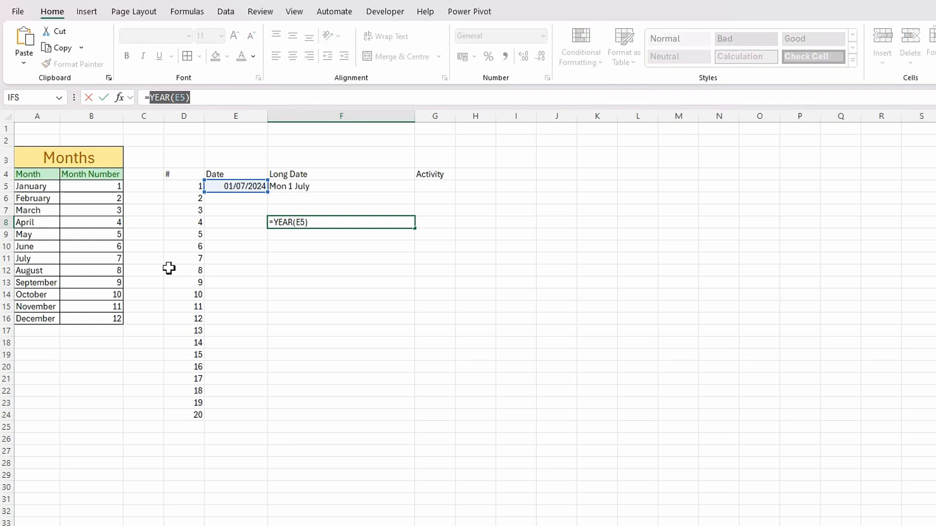
{"action": "key", "text": "Escape"}
{"action": "left_click", "coordinate": [323, 189]}
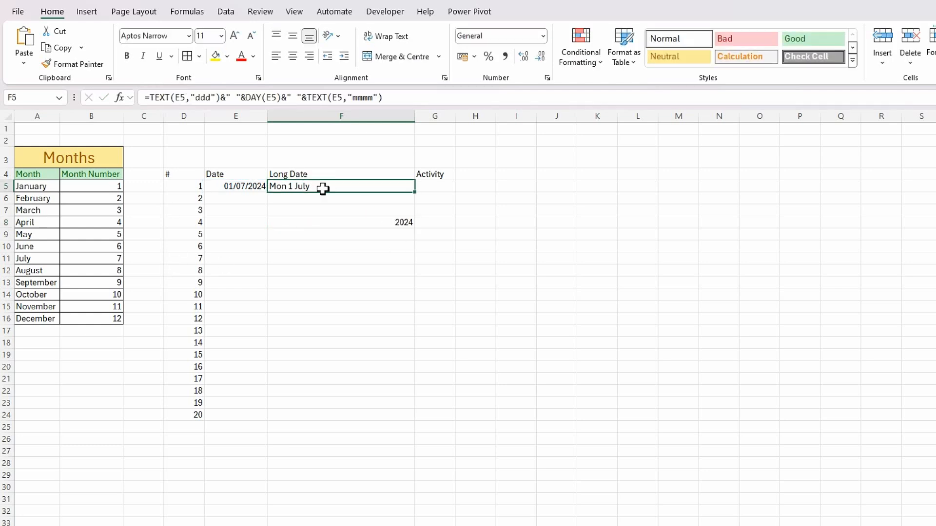
{"action": "left_click", "coordinate": [397, 97]}
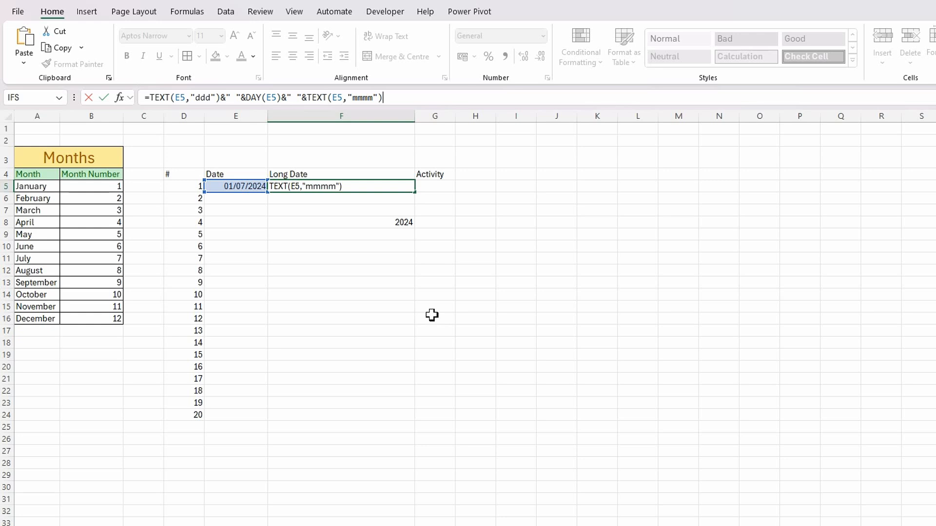
{"action": "type", "text": "&\" \"&"}
{"action": "type", "text": "YEAR(E5)"}
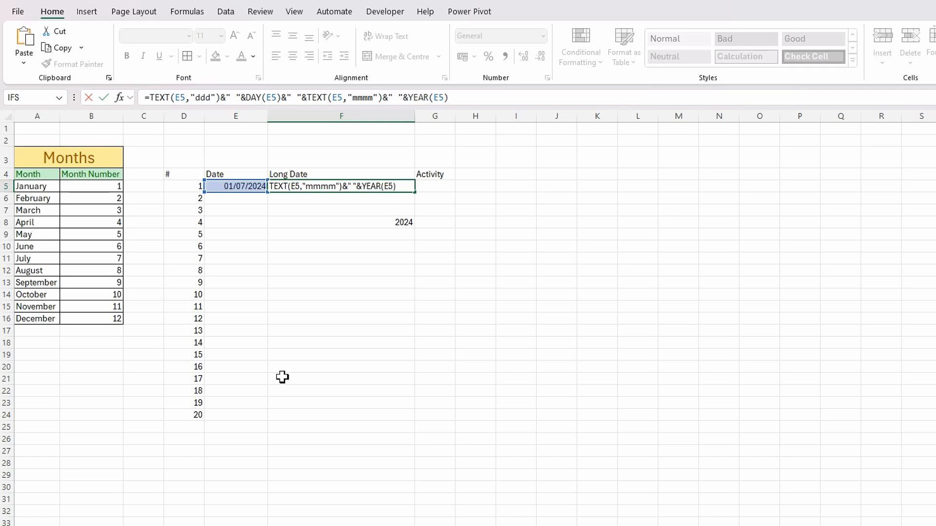
{"action": "key", "text": "Return"}
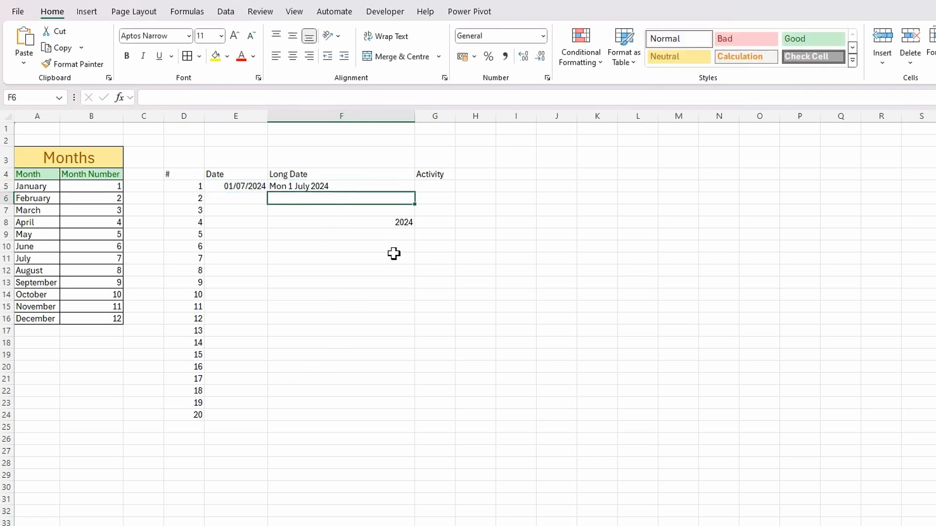
{"action": "left_click", "coordinate": [403, 223]}
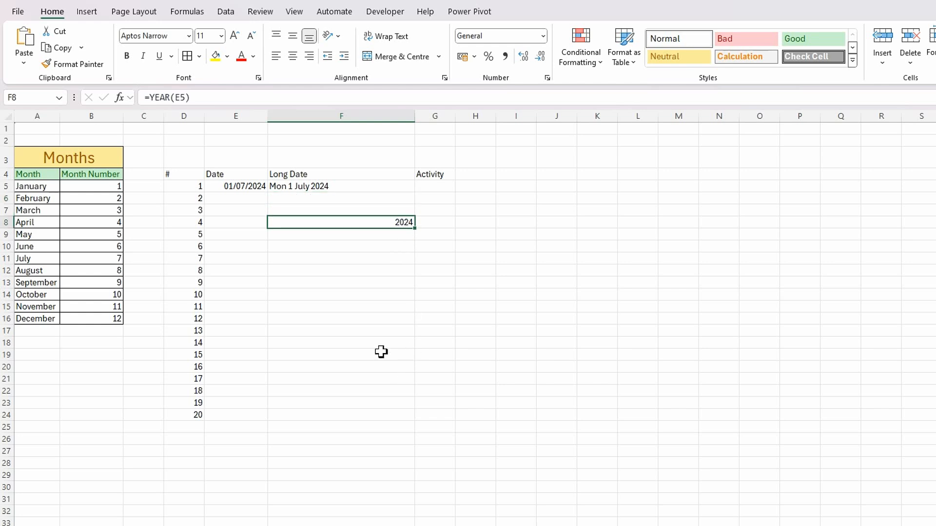
{"action": "key", "text": "Delete"}
{"action": "left_click", "coordinate": [380, 260]}
Centre the contents of the Date, Long Date and Activity columns horizontally across E4:G24
{"action": "left_click", "coordinate": [319, 187]}
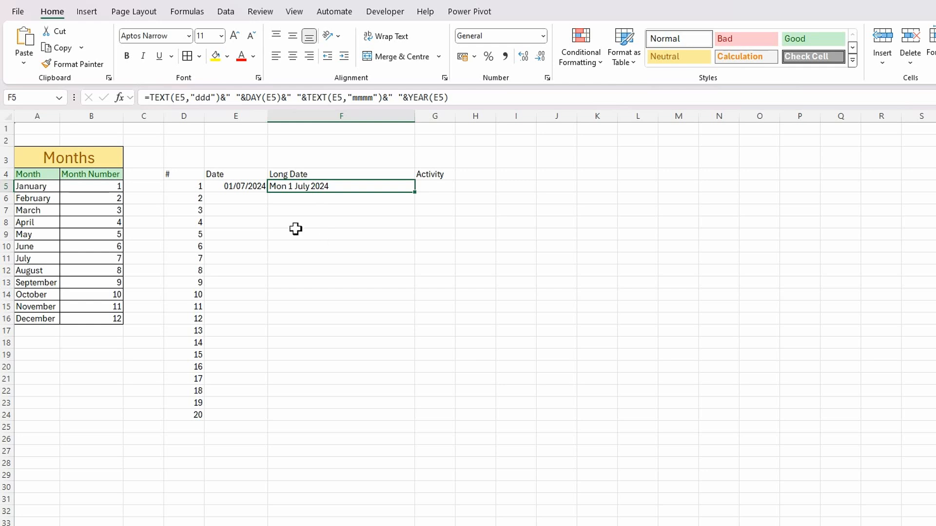
{"action": "left_click", "coordinate": [234, 173]}
{"action": "left_click_drag", "start_coordinate": [235, 174], "coordinate": [423, 414]}
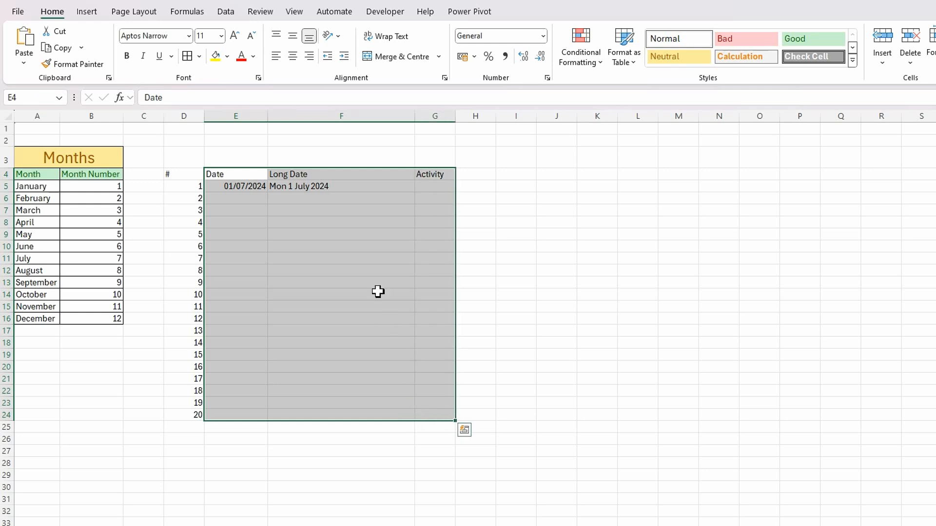
{"action": "left_click", "coordinate": [292, 56]}
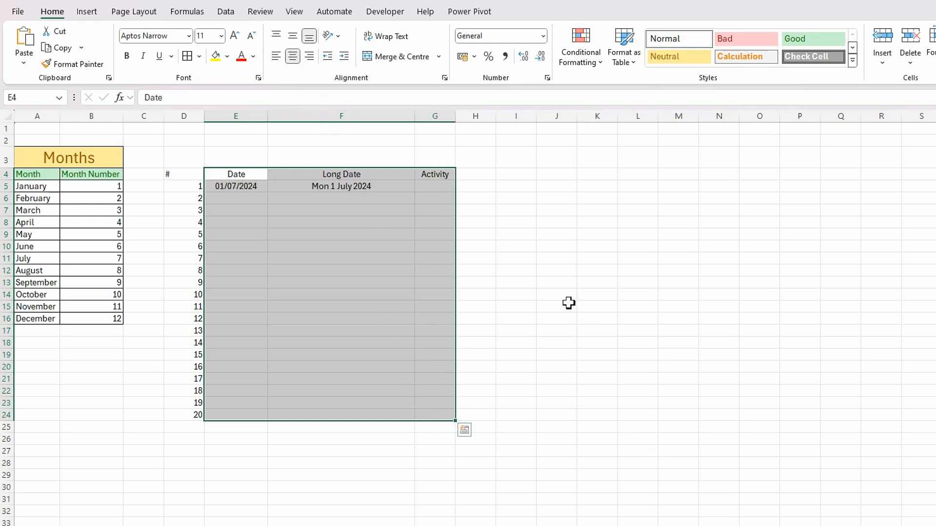
{"action": "left_click", "coordinate": [568, 302]}
Try to fill the long date formula in F5 down through F24
{"action": "left_click", "coordinate": [334, 188]}
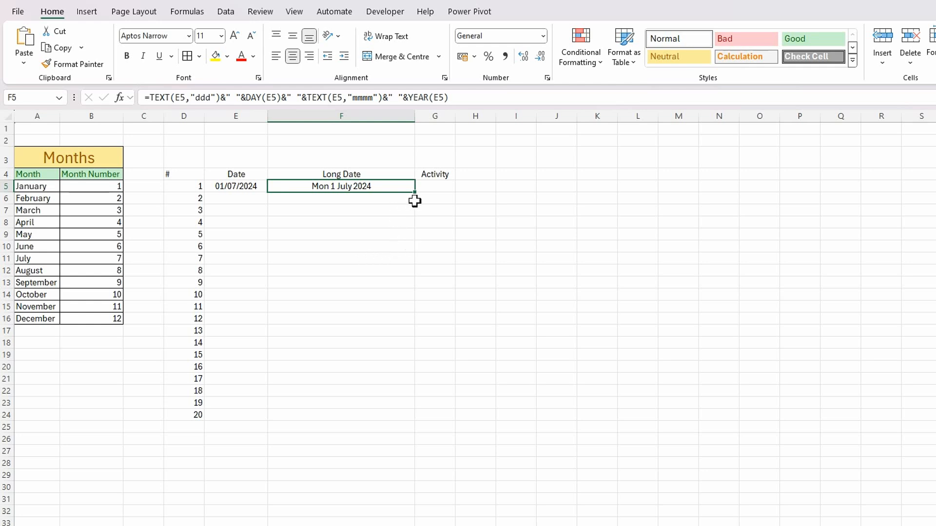
{"action": "left_click_drag", "start_coordinate": [414, 192], "coordinate": [409, 417]}
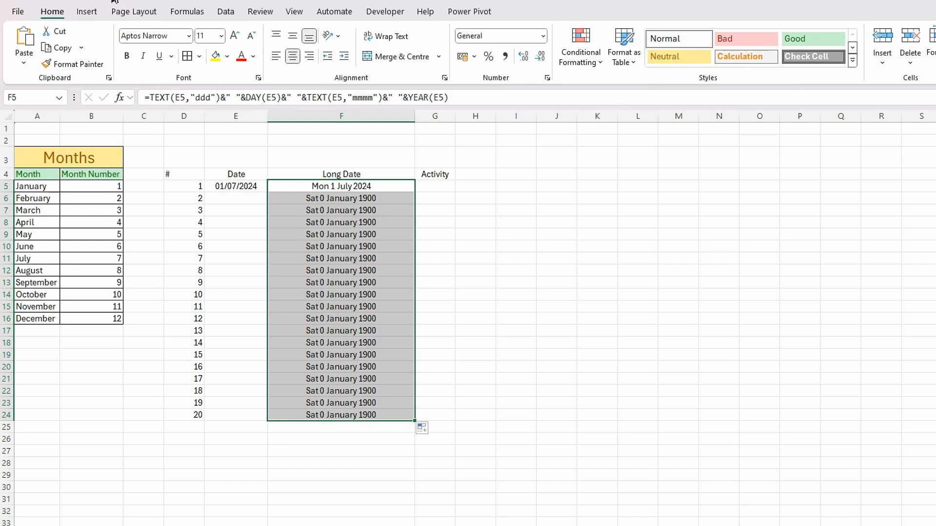
{"action": "key", "text": "ctrl+z"}
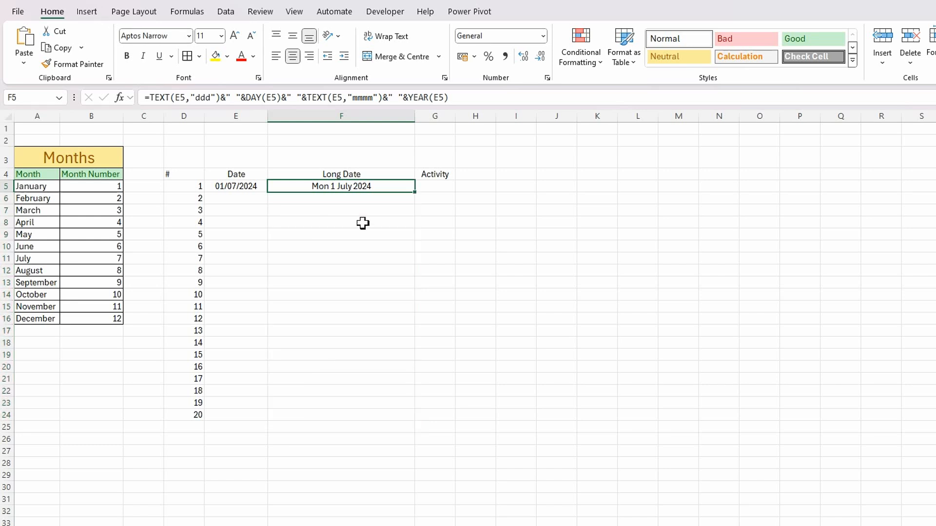
Wrap the F5 long date formula in IF, using E5<>"" as the test and "" as the value if false
{"action": "left_click", "coordinate": [154, 96]}
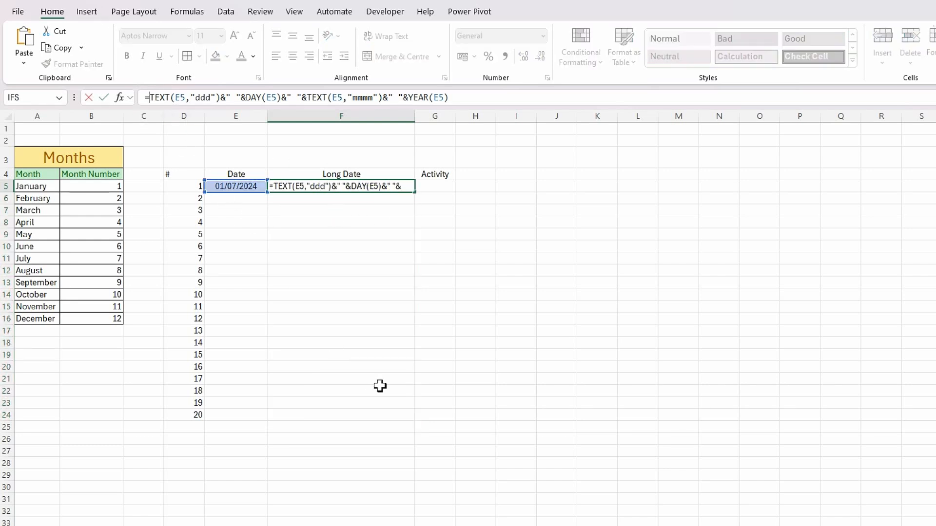
{"action": "type", "text": "if("}
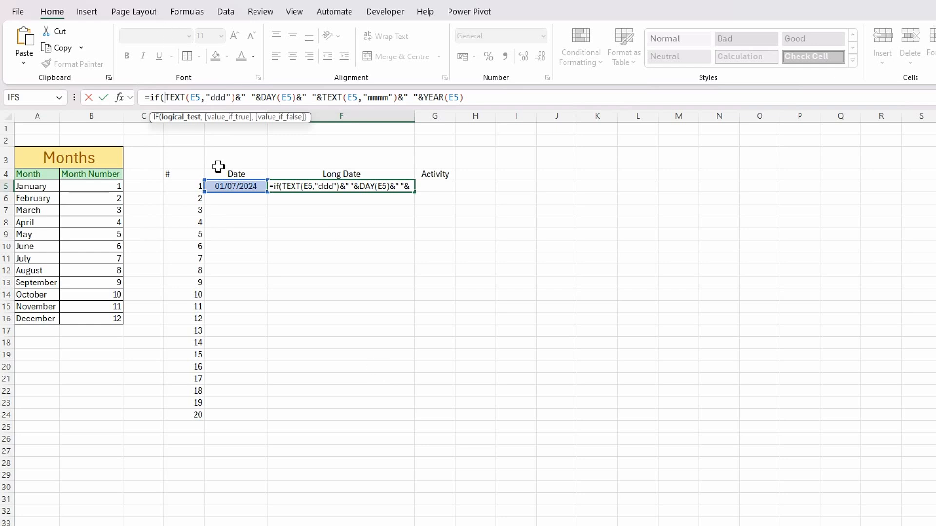
{"action": "left_click", "coordinate": [228, 187]}
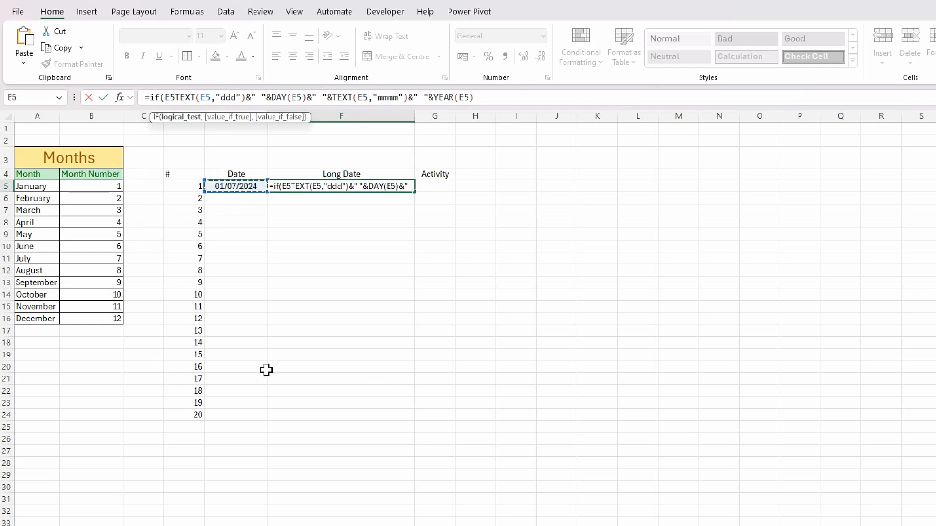
{"action": "type", "text": "<>\"\""}
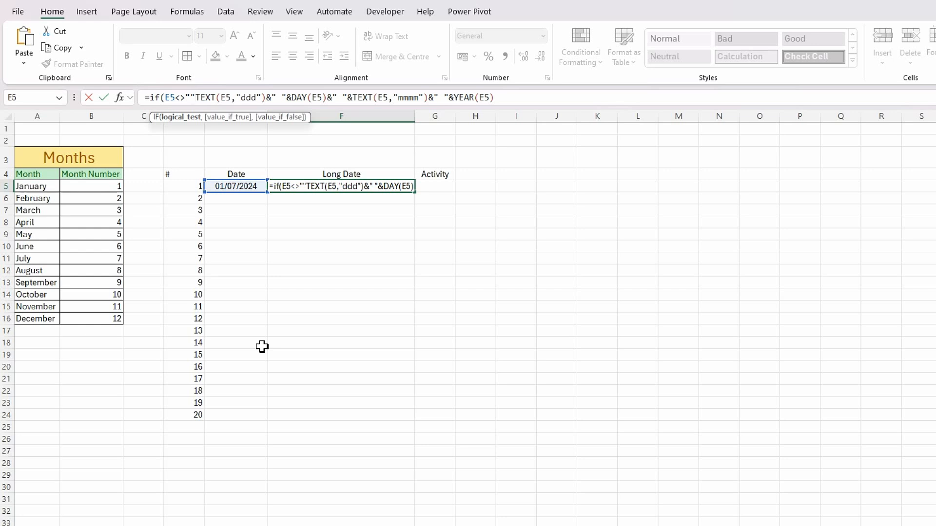
{"action": "type", "text": ","}
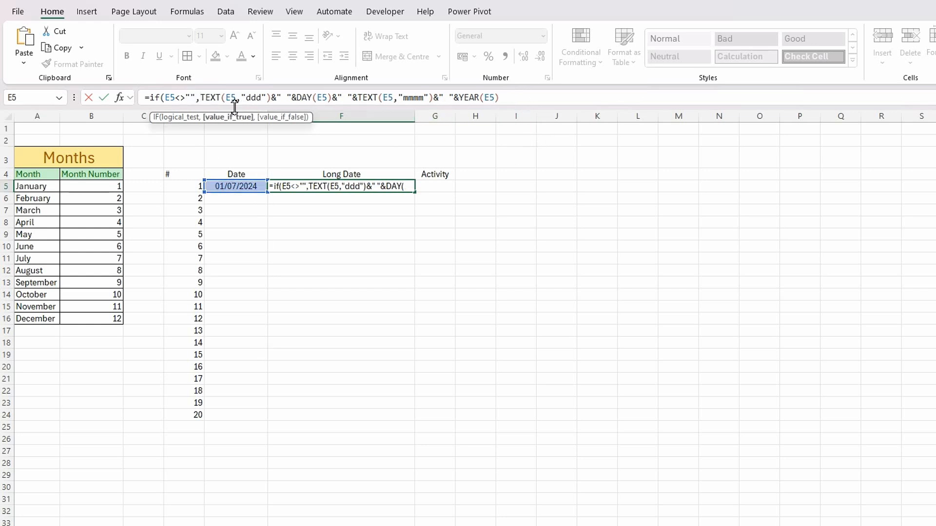
{"action": "left_click", "coordinate": [507, 97]}
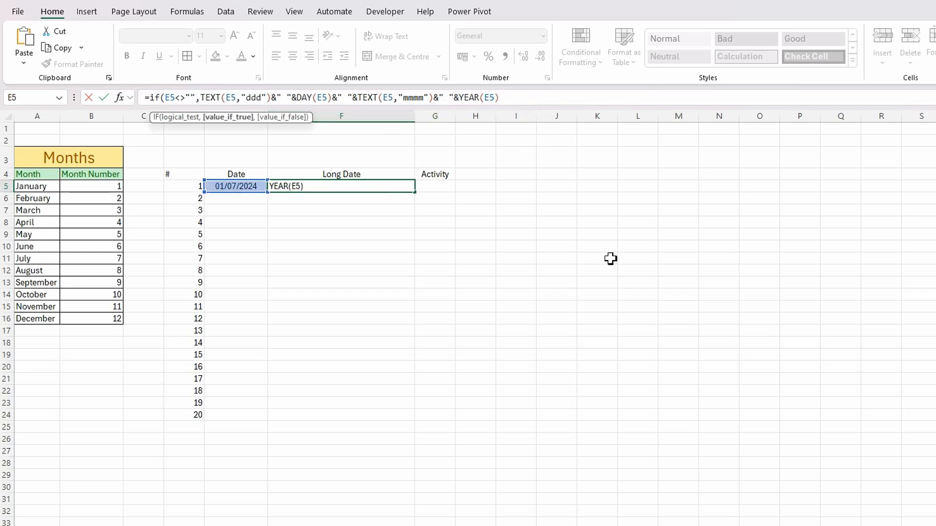
{"action": "type", "text": ","}
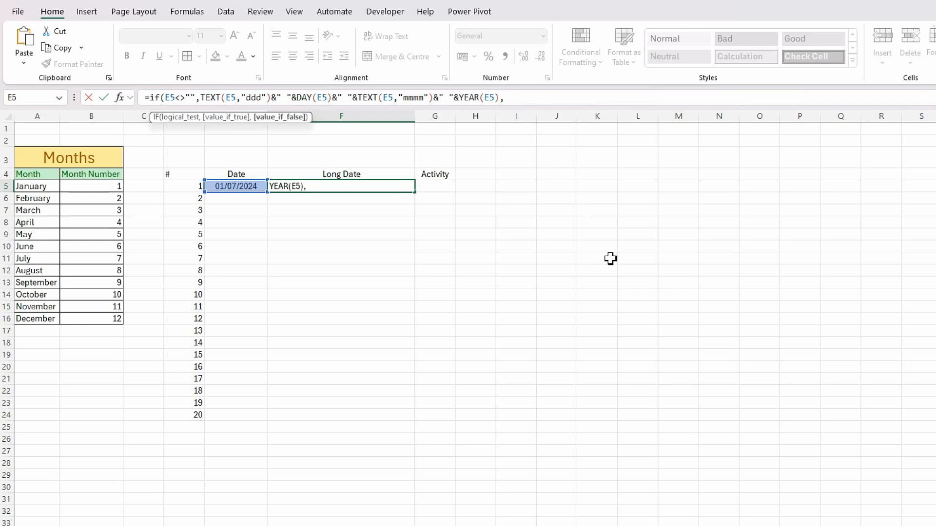
{"action": "type", "text": "\"\")"}
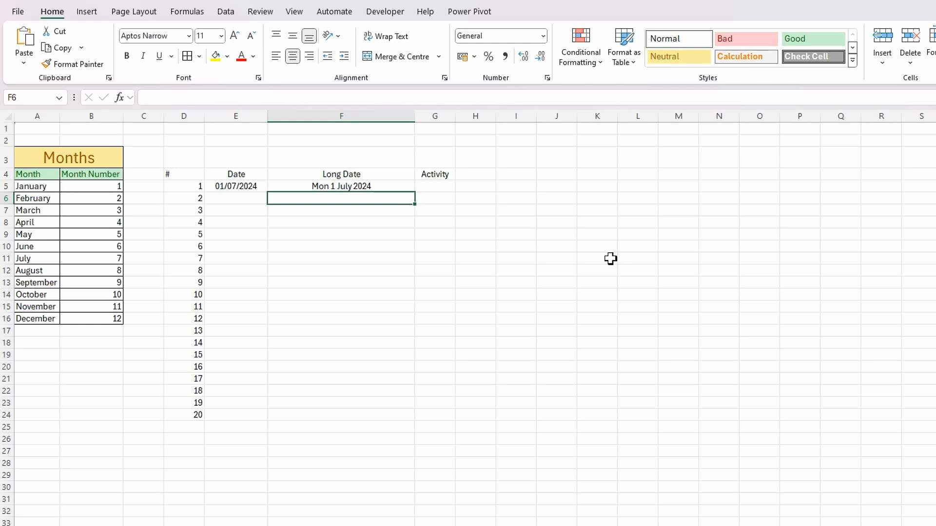
Fill the F5 long date formula down through F24
{"action": "left_click", "coordinate": [343, 185]}
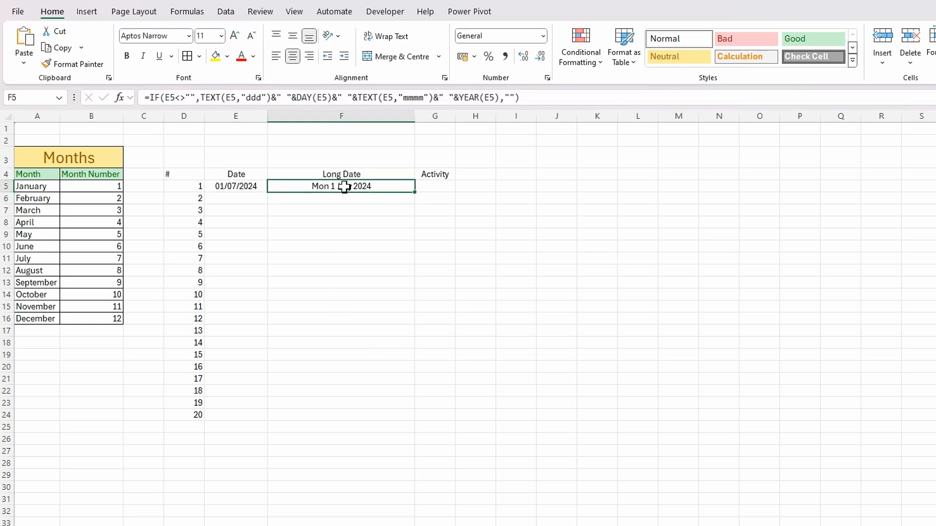
{"action": "left_click_drag", "start_coordinate": [415, 194], "coordinate": [388, 424]}
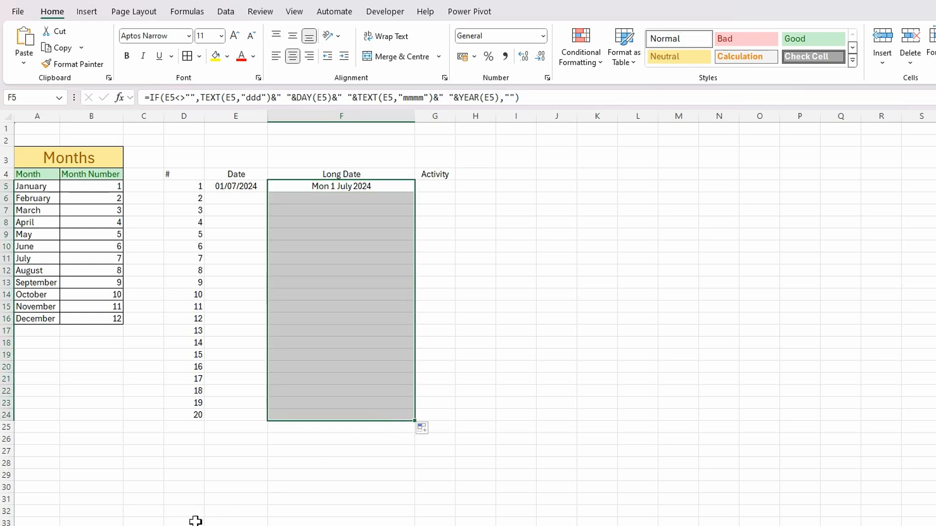
{"action": "left_click", "coordinate": [391, 247]}
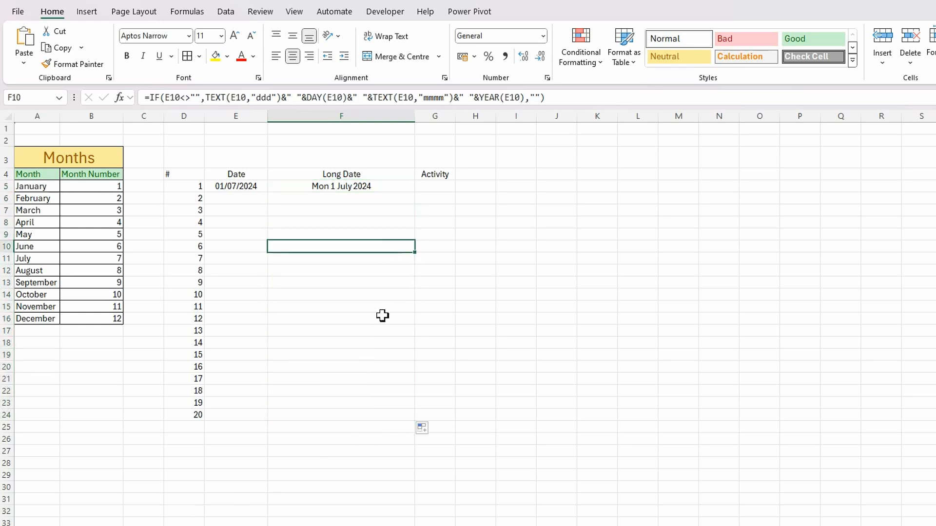
Test the filled long date formula by entering 02/07/2024 in E6, and clear that date again
{"action": "left_click", "coordinate": [237, 198]}
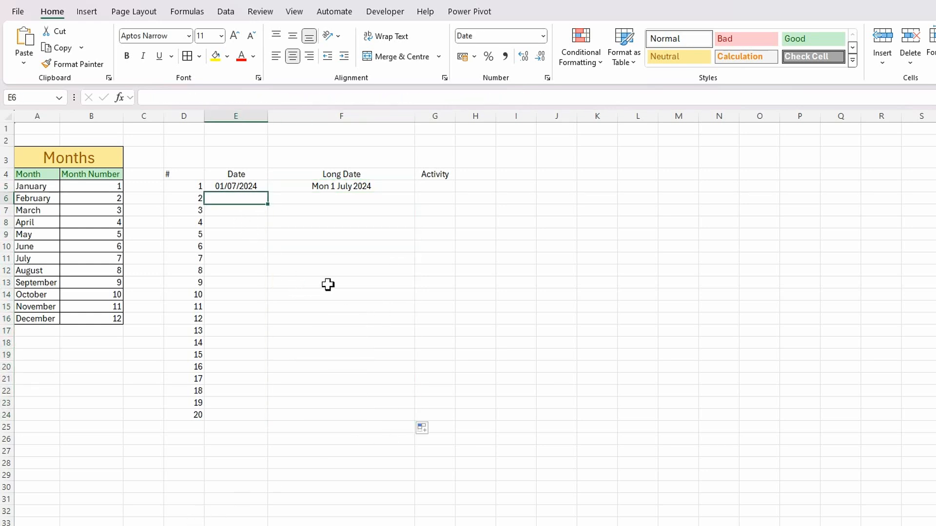
{"action": "type", "text": "0"}
{"action": "type", "text": "2/07/2024"}
{"action": "key", "text": "Tab"}
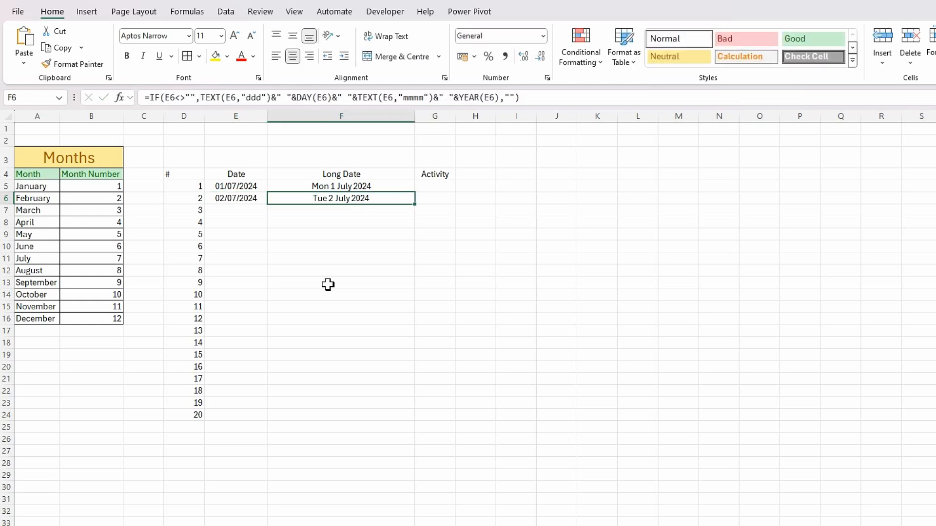
{"action": "left_click", "coordinate": [250, 199]}
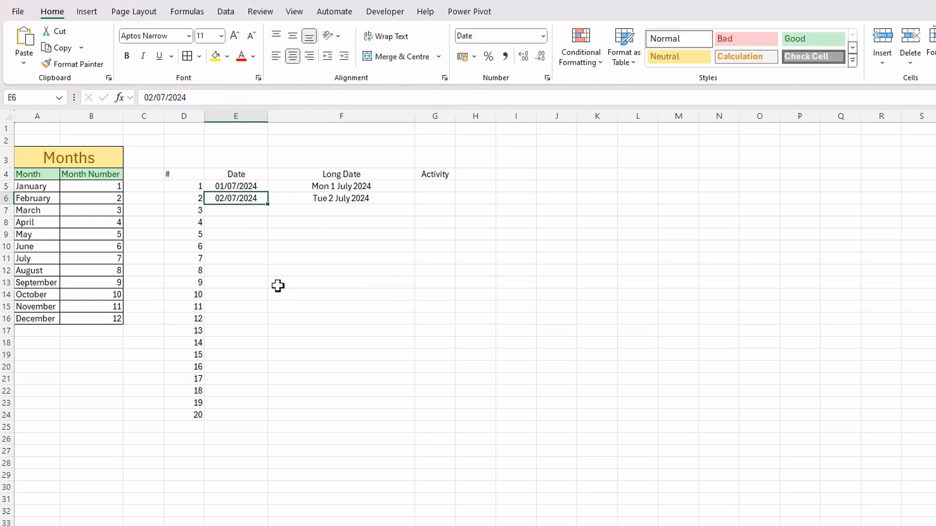
{"action": "key", "text": "Delete"}
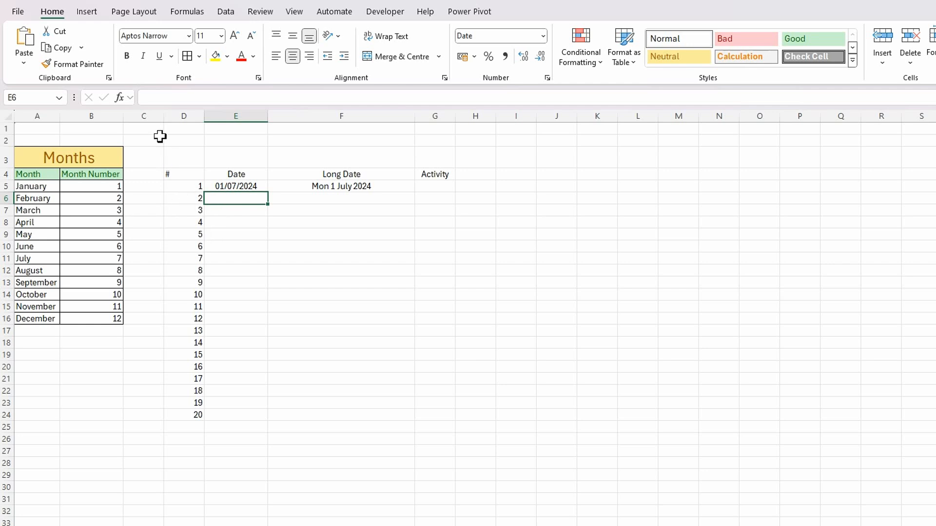
Set column C's width to 3 and autofit column D to its contents
{"action": "left_click", "coordinate": [148, 119]}
{"action": "right_click", "coordinate": [148, 127]}
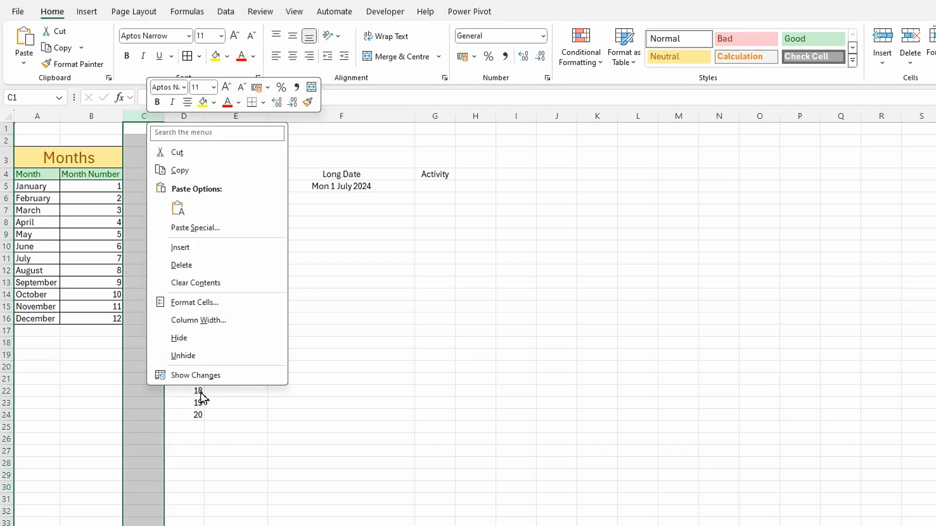
{"action": "left_click", "coordinate": [199, 320]}
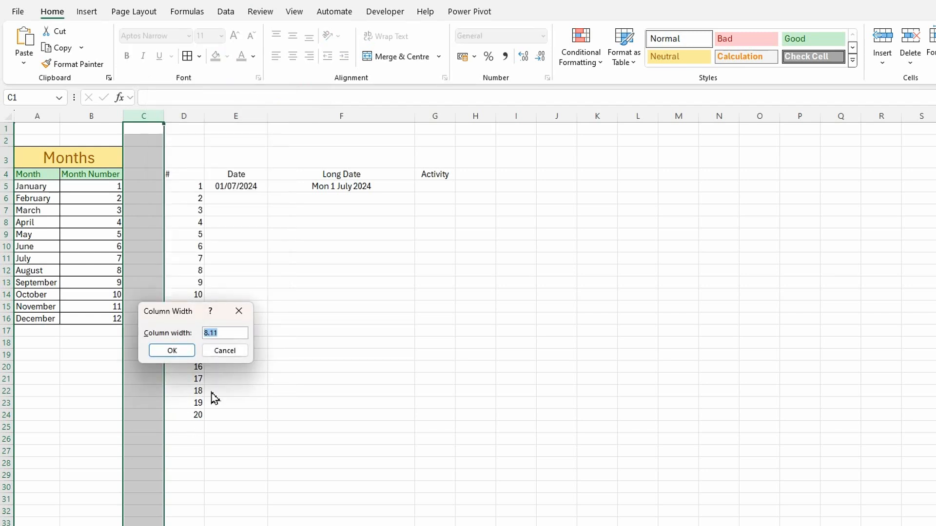
{"action": "type", "text": "3"}
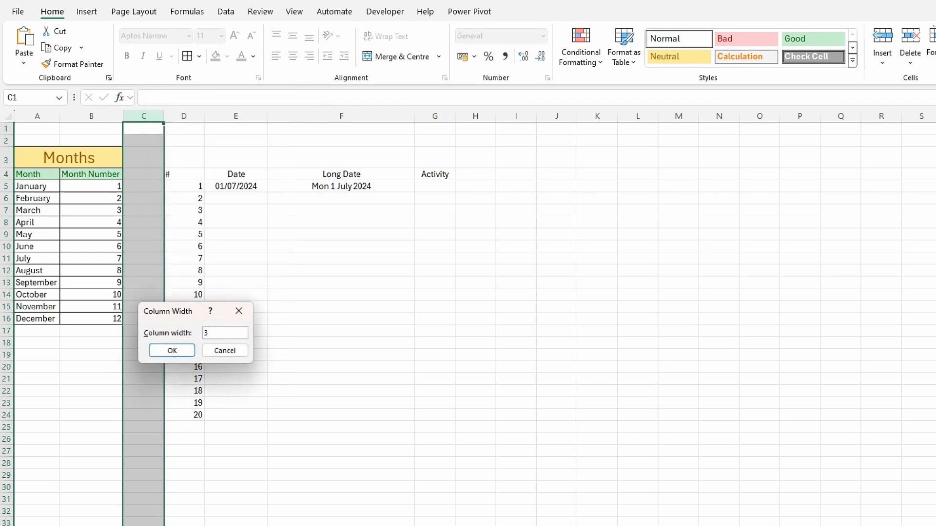
{"action": "left_click", "coordinate": [185, 351]}
{"action": "left_click", "coordinate": [282, 309]}
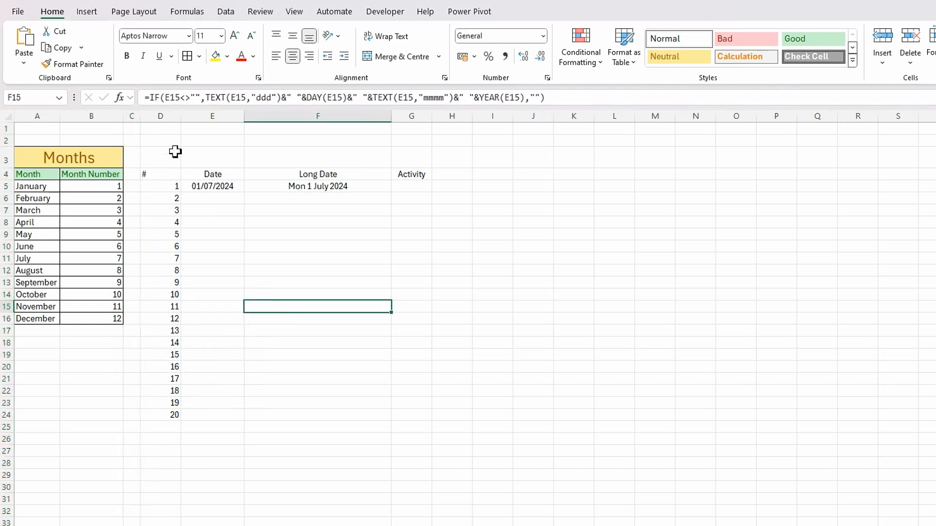
{"action": "double_click", "coordinate": [181, 119]}
{"action": "left_click", "coordinate": [196, 344]}
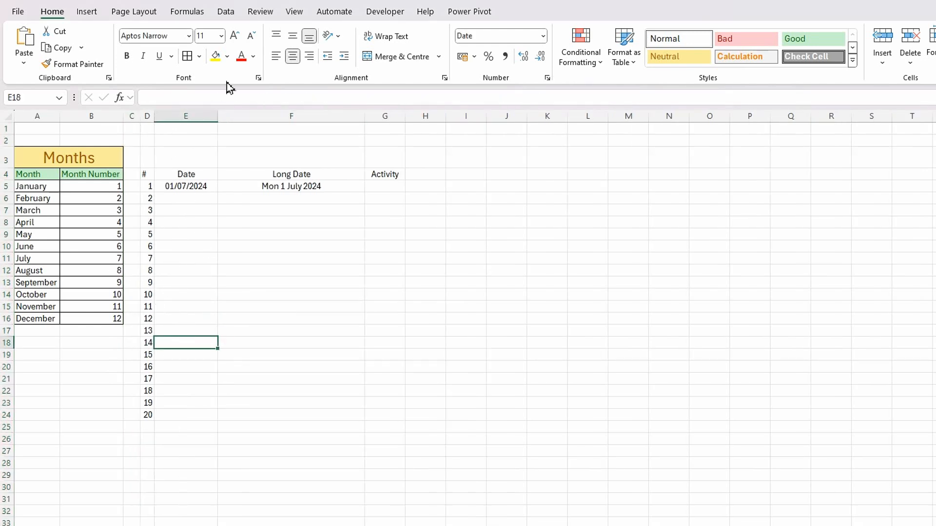
Set the width of the Date column E to 11
{"action": "left_click", "coordinate": [186, 116]}
{"action": "right_click", "coordinate": [187, 117]}
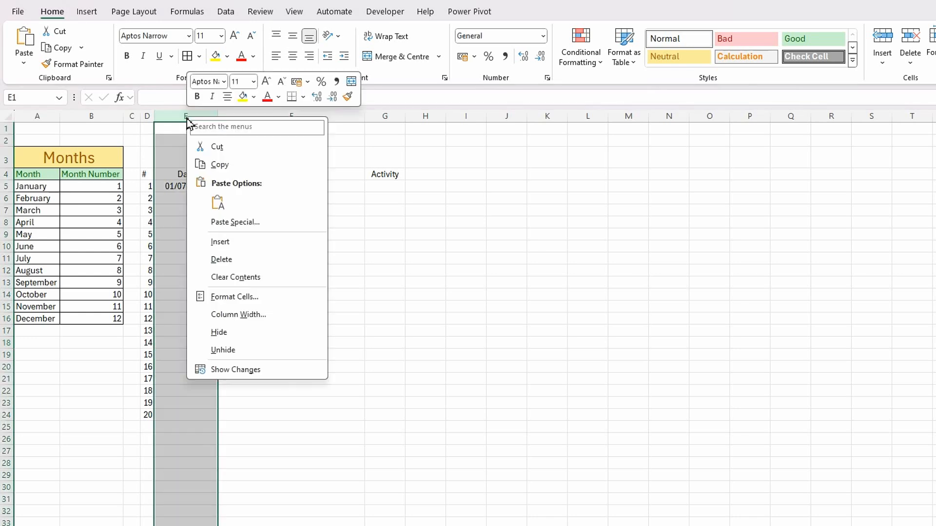
{"action": "left_click", "coordinate": [243, 315]}
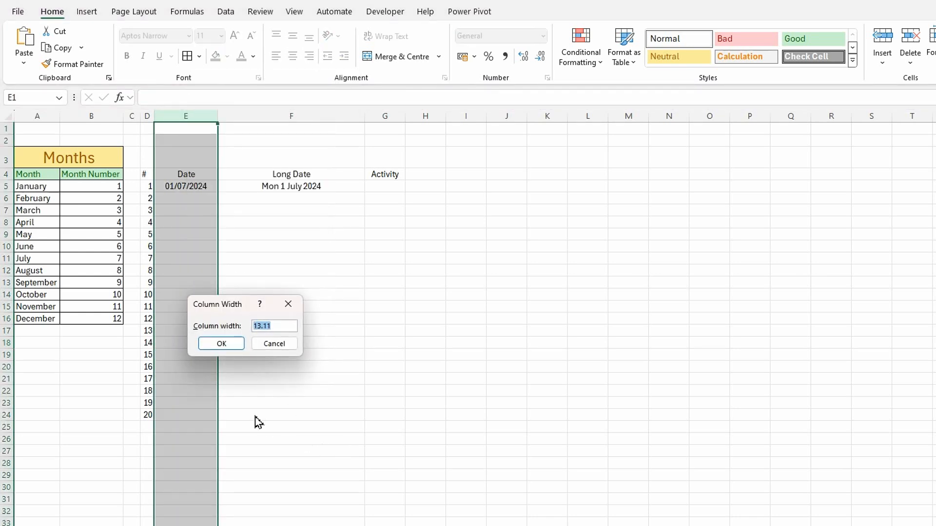
{"action": "type", "text": "11"}
{"action": "left_click", "coordinate": [226, 343]}
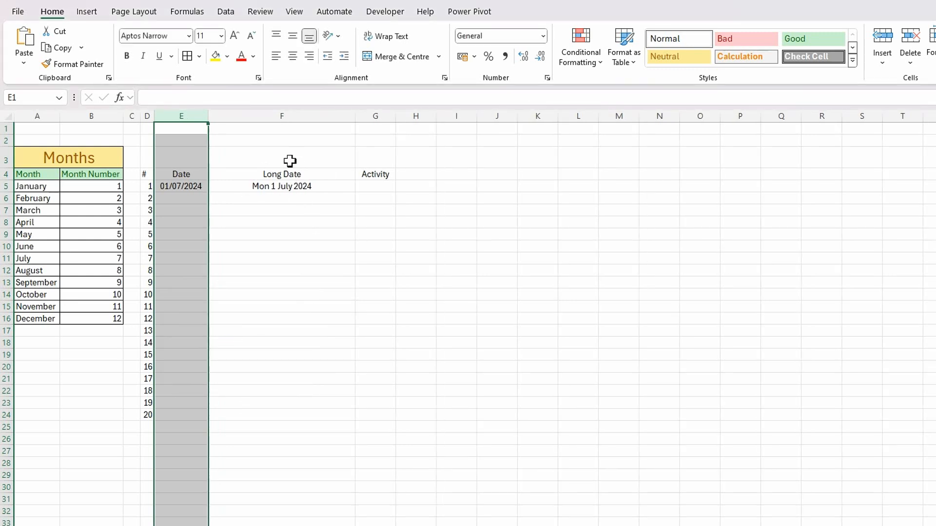
Set the width of the Long Date column F to 24
{"action": "left_click", "coordinate": [257, 120]}
{"action": "right_click", "coordinate": [258, 120]}
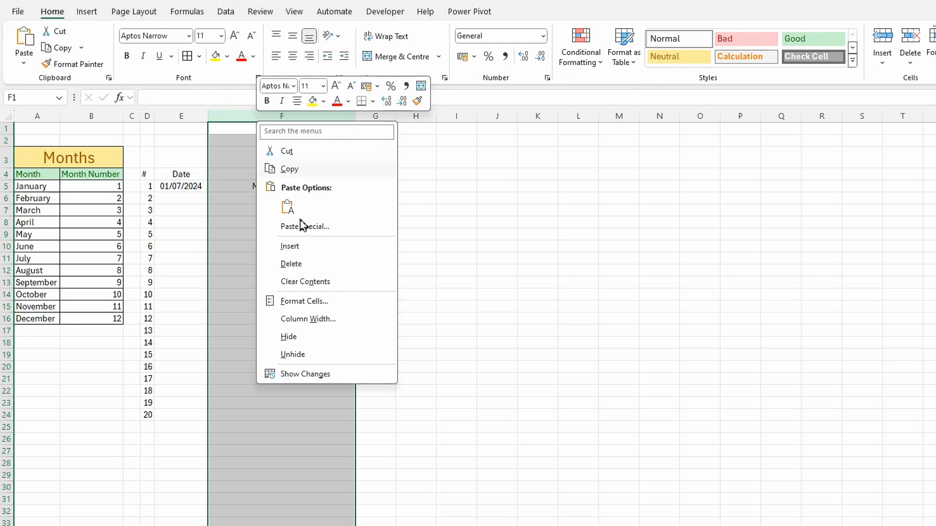
{"action": "left_click", "coordinate": [308, 320]}
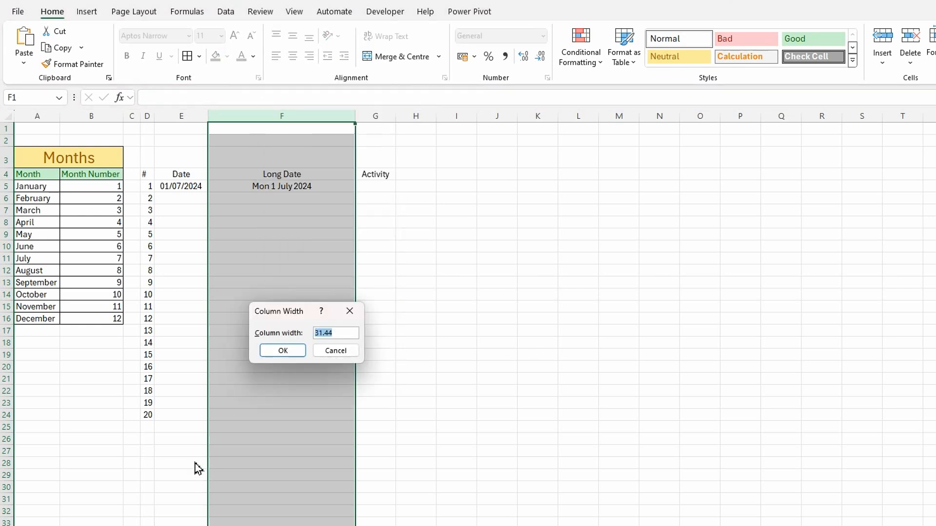
{"action": "type", "text": "24"}
{"action": "left_click", "coordinate": [299, 352]}
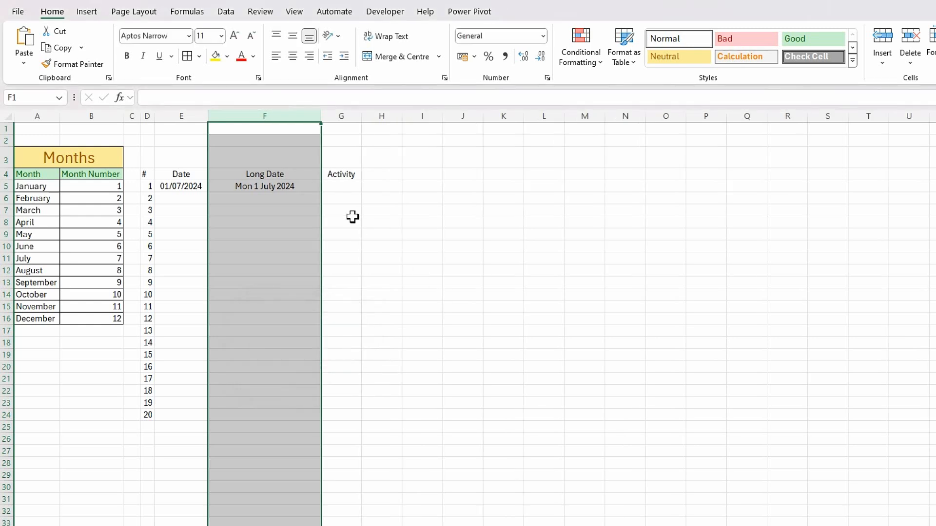
Set the width of the Activity column G to 40
{"action": "left_click", "coordinate": [353, 116]}
{"action": "right_click", "coordinate": [348, 116]}
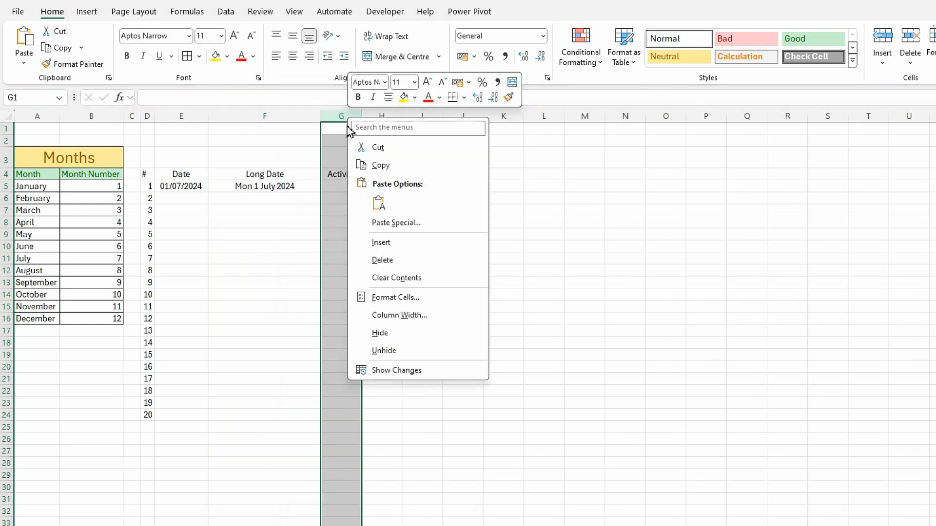
{"action": "left_click", "coordinate": [395, 316]}
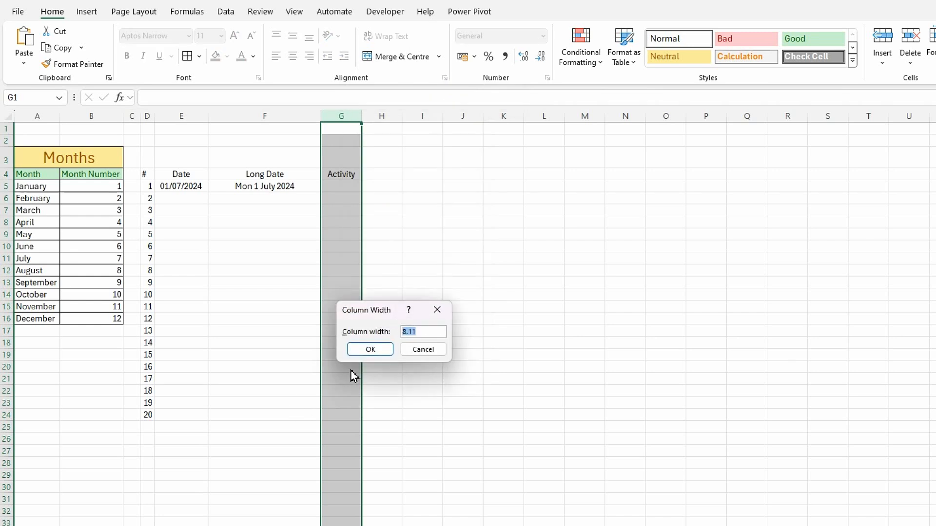
{"action": "type", "text": "40"}
{"action": "left_click", "coordinate": [370, 349]}
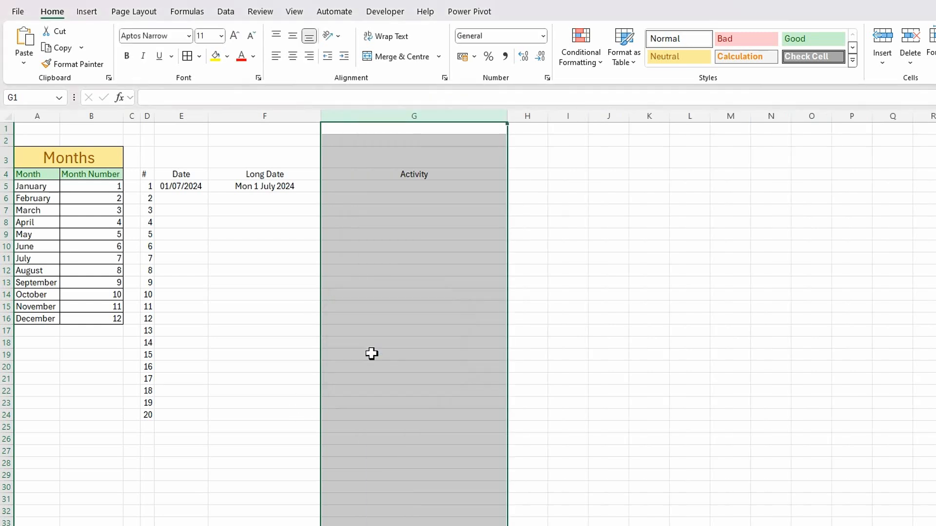
{"action": "left_click", "coordinate": [277, 356]}
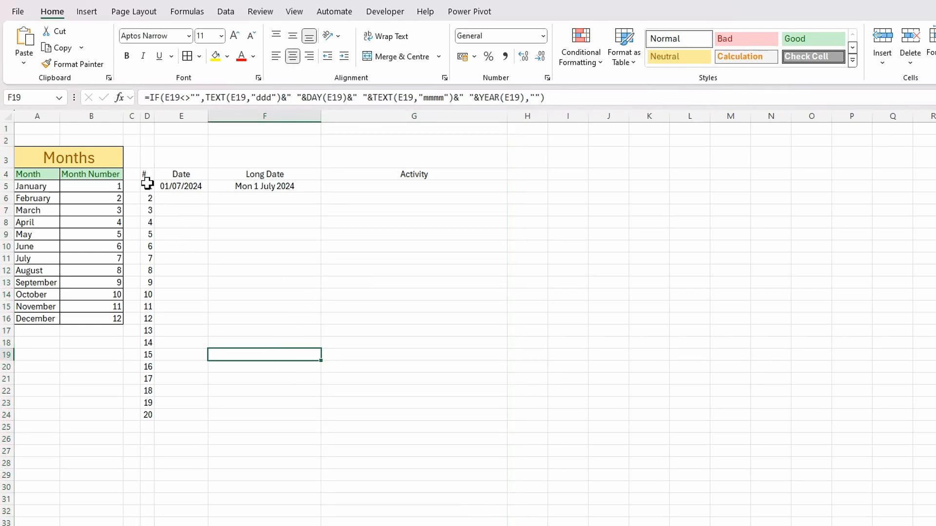
Apply the Good cell style to the headers in D4:G4 and enter the placeholder <Enter Title> in D3
{"action": "left_click_drag", "start_coordinate": [146, 174], "coordinate": [382, 174]}
{"action": "left_click", "coordinate": [795, 39]}
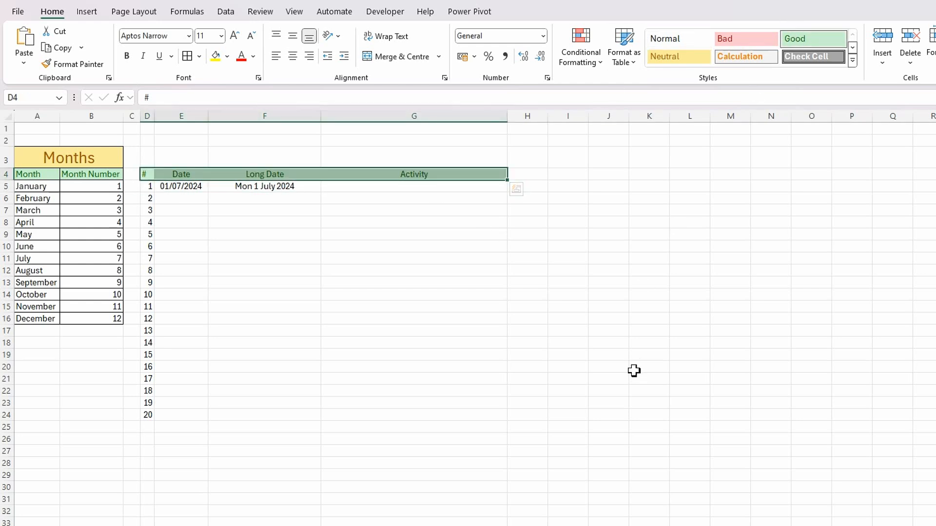
{"action": "left_click", "coordinate": [147, 155]}
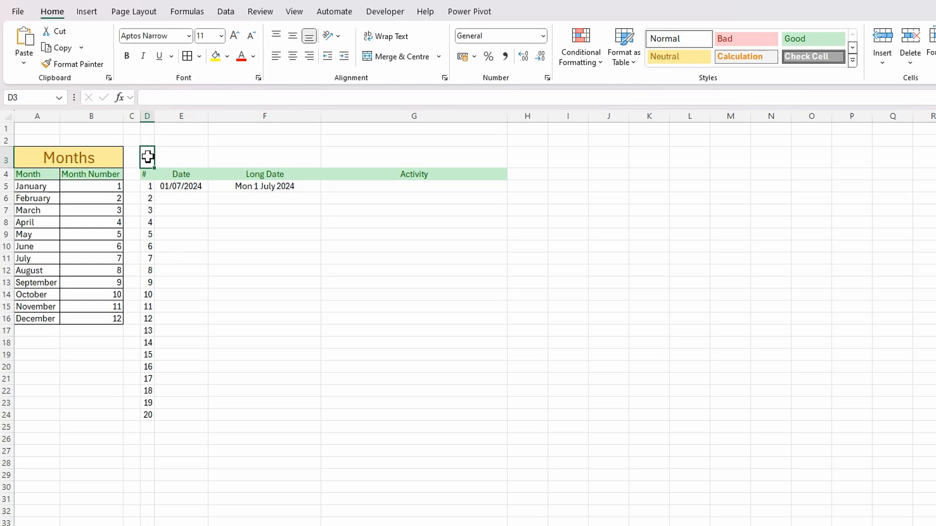
{"action": "type", "text": "<Enter Title>"}
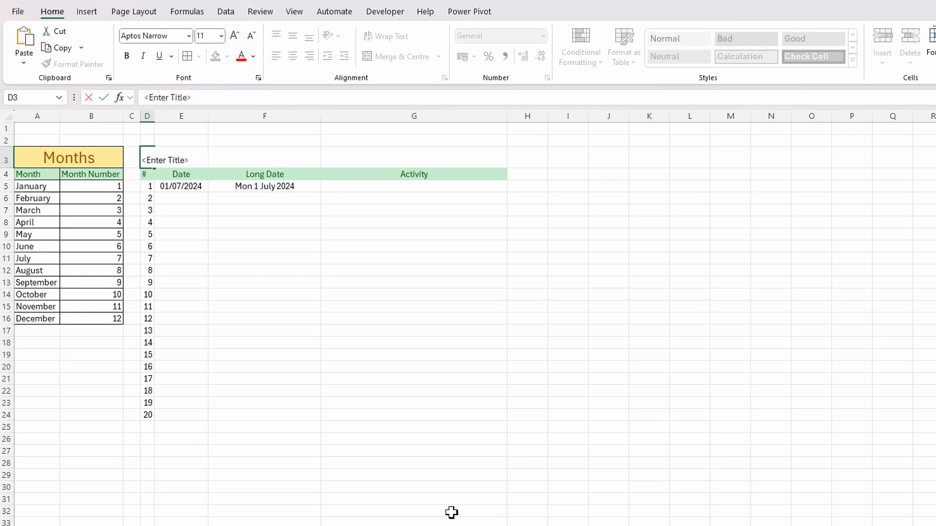
{"action": "key", "text": "Tab"}
Merge and centre the title placeholder across D3:G3 and turn on text wrapping for it
{"action": "left_click_drag", "start_coordinate": [149, 159], "coordinate": [417, 161]}
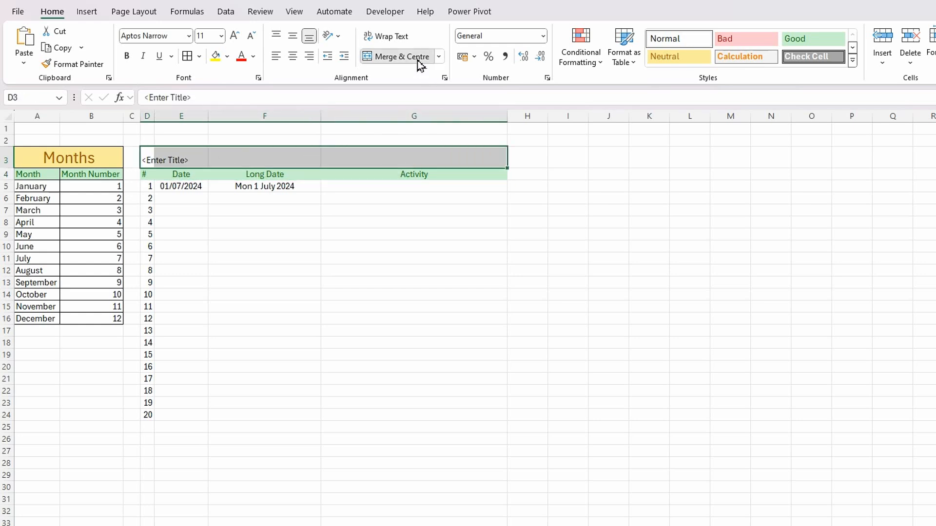
{"action": "left_click", "coordinate": [400, 57]}
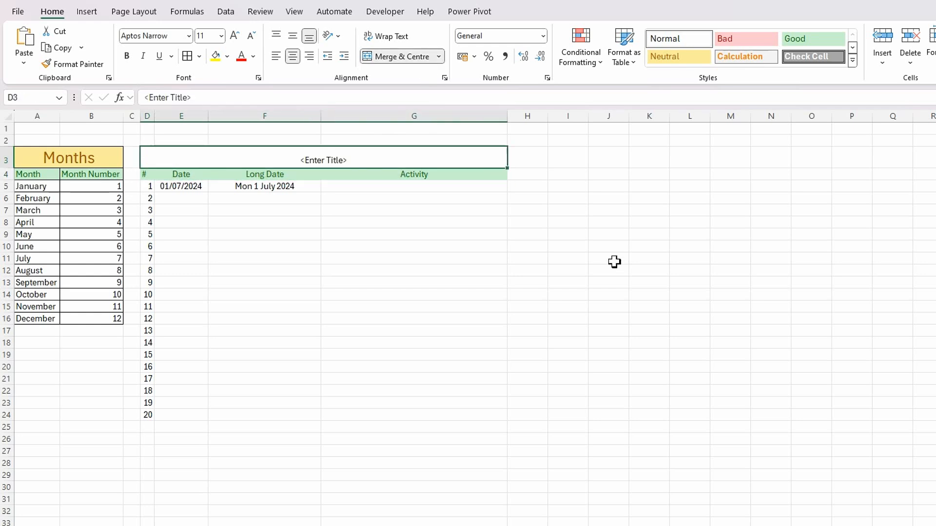
{"action": "left_click", "coordinate": [397, 37]}
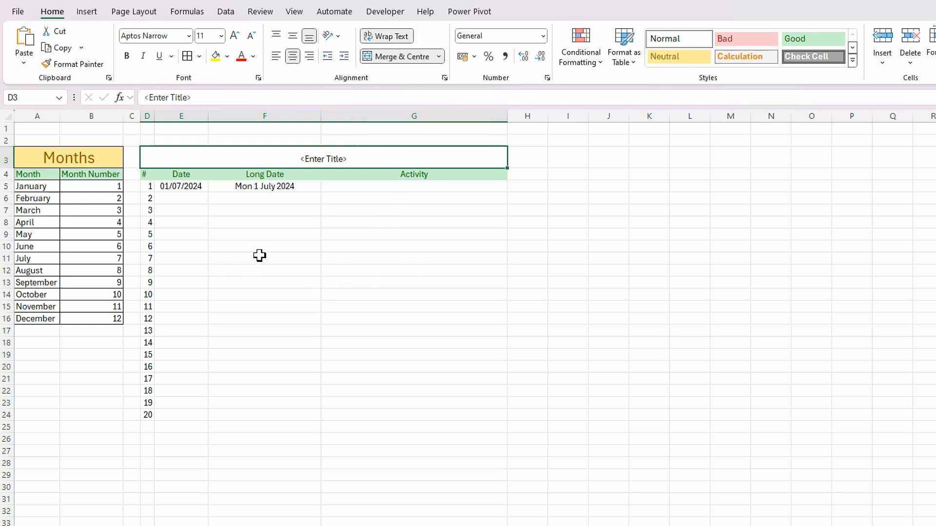
Apply the Input cell style to the merged title cell D3 and to the date cells E5:E24
{"action": "left_click", "coordinate": [852, 49]}
{"action": "left_click", "coordinate": [747, 59]}
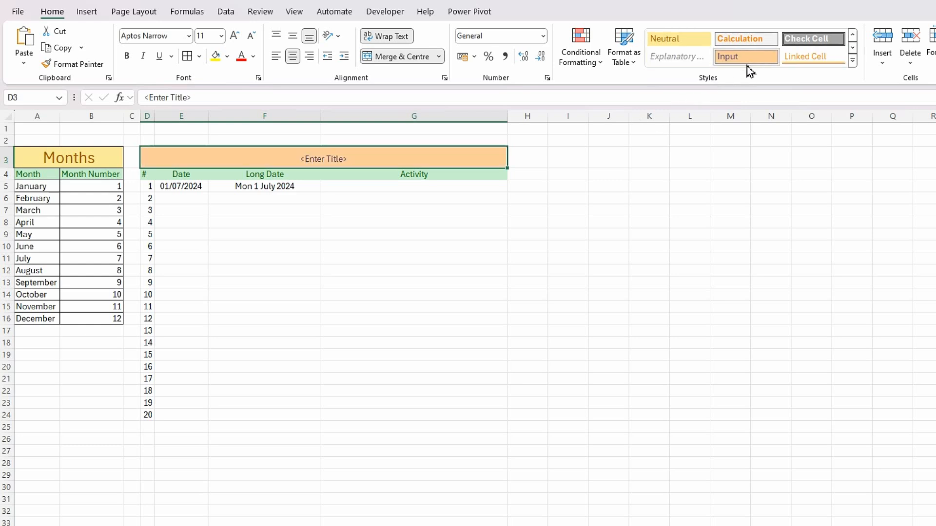
{"action": "left_click", "coordinate": [309, 234]}
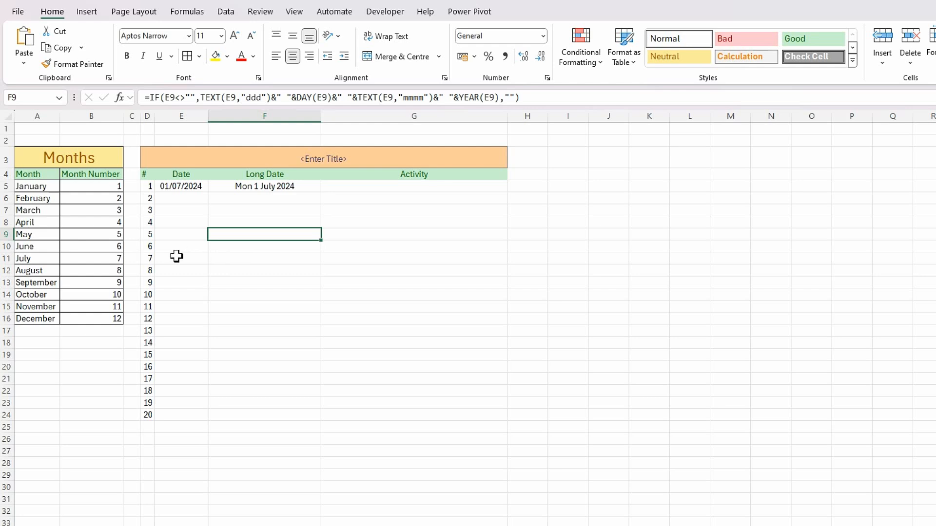
{"action": "left_click_drag", "start_coordinate": [182, 186], "coordinate": [184, 416]}
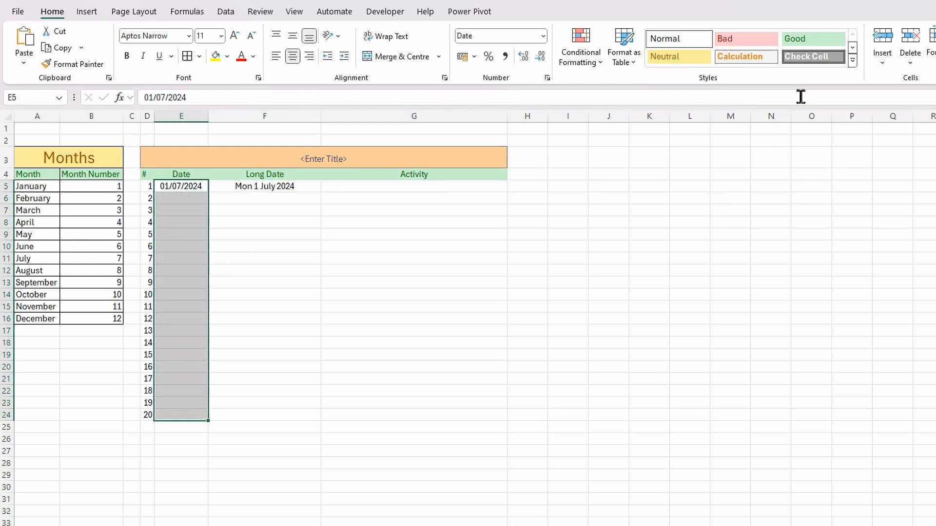
{"action": "left_click", "coordinate": [854, 51]}
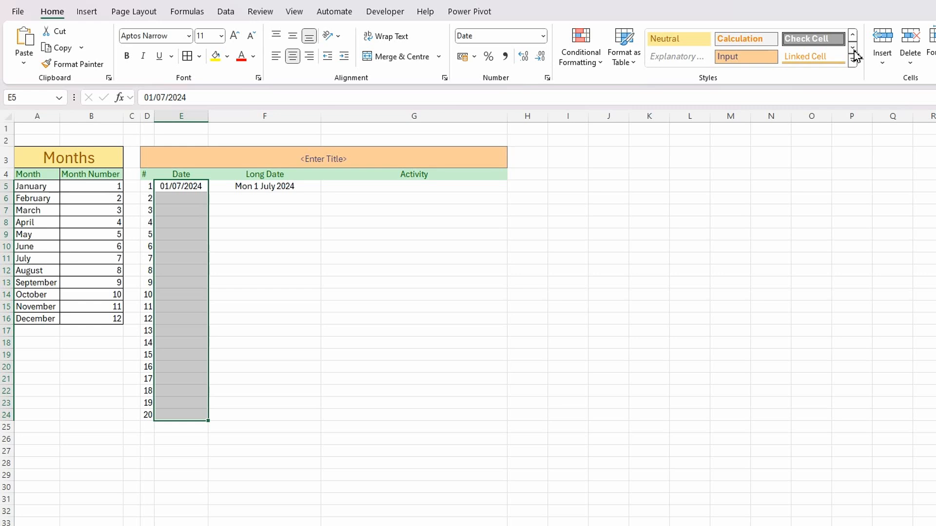
{"action": "left_click", "coordinate": [732, 61]}
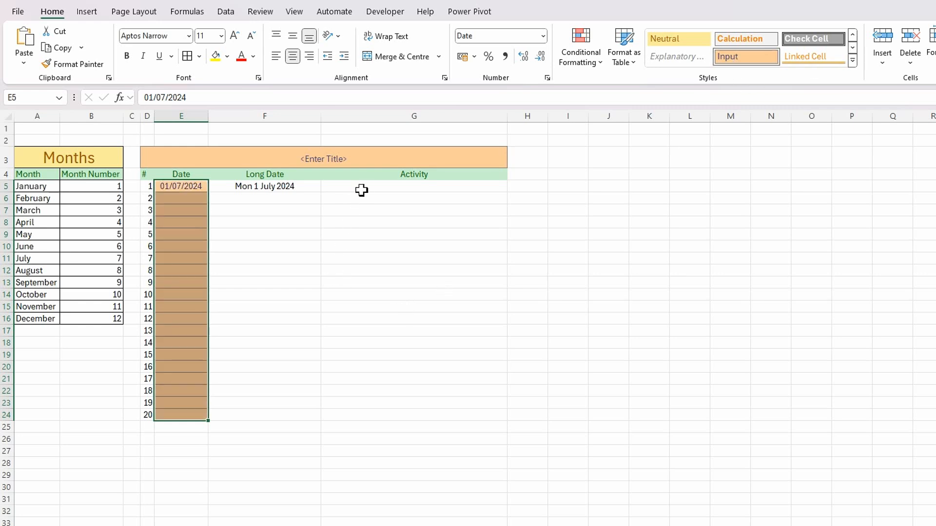
Apply the Input cell style to the Activity cells G5:G24
{"action": "left_click_drag", "start_coordinate": [364, 189], "coordinate": [368, 419]}
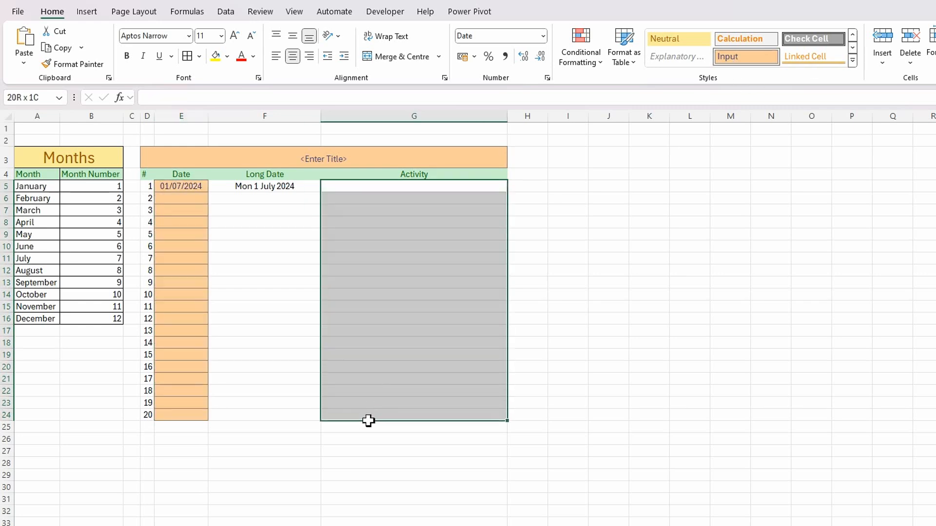
{"action": "left_click", "coordinate": [856, 59]}
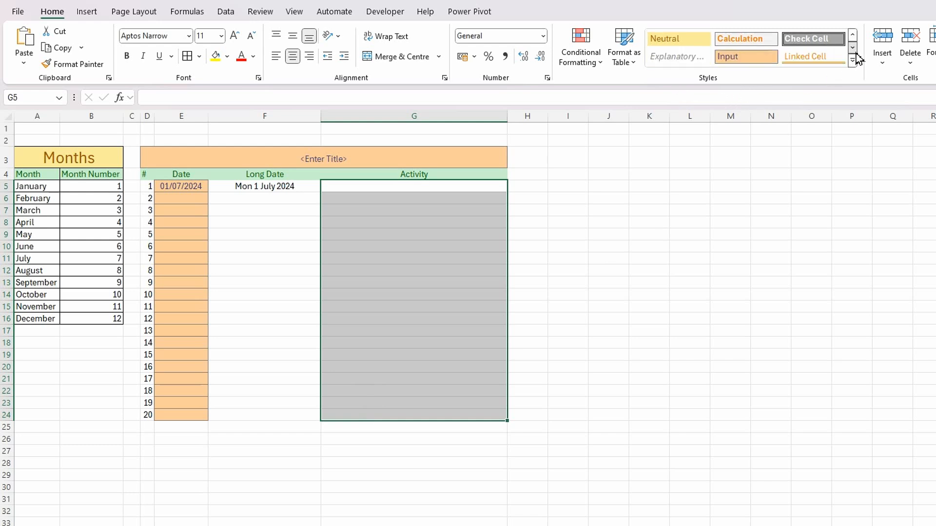
{"action": "left_click", "coordinate": [747, 57]}
{"action": "left_click", "coordinate": [621, 240]}
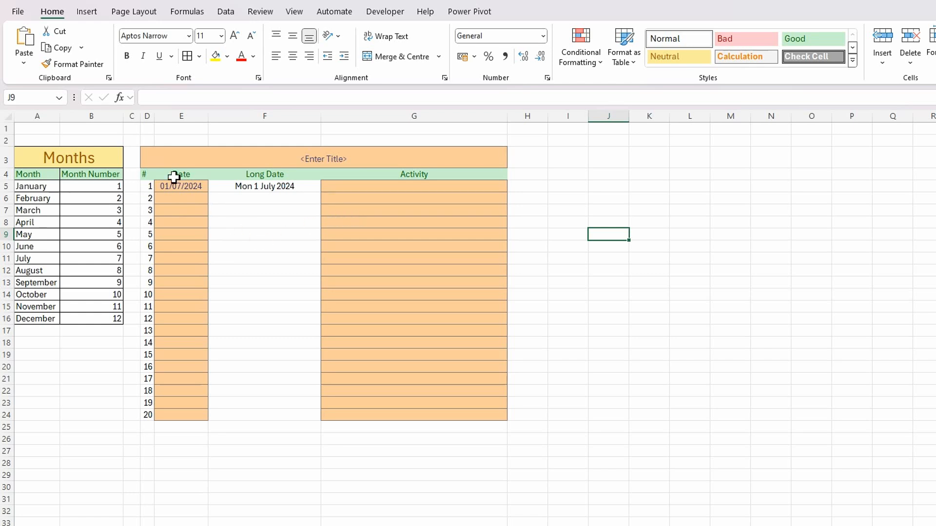
Add all borders to the whole date table, D3:G24
{"action": "left_click_drag", "start_coordinate": [161, 161], "coordinate": [412, 418]}
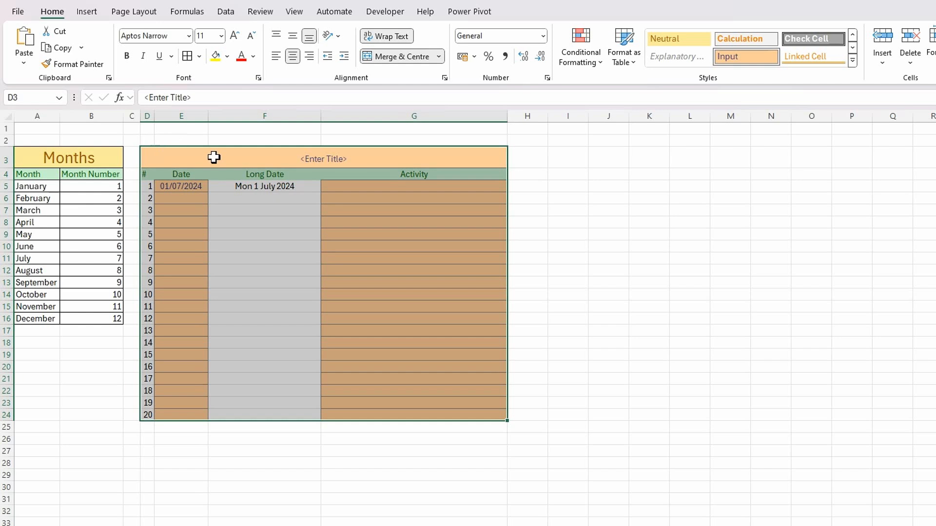
{"action": "left_click", "coordinate": [200, 56]}
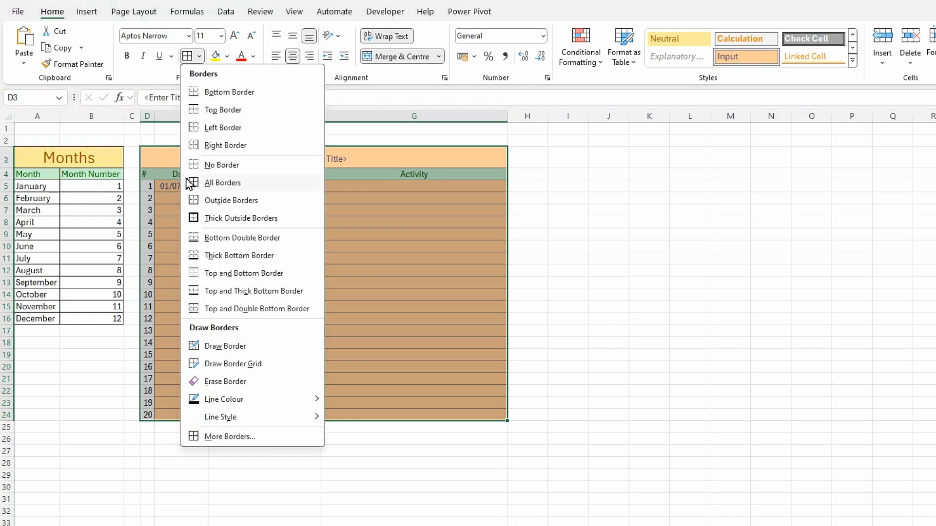
{"action": "left_click", "coordinate": [197, 183]}
{"action": "left_click", "coordinate": [618, 271]}
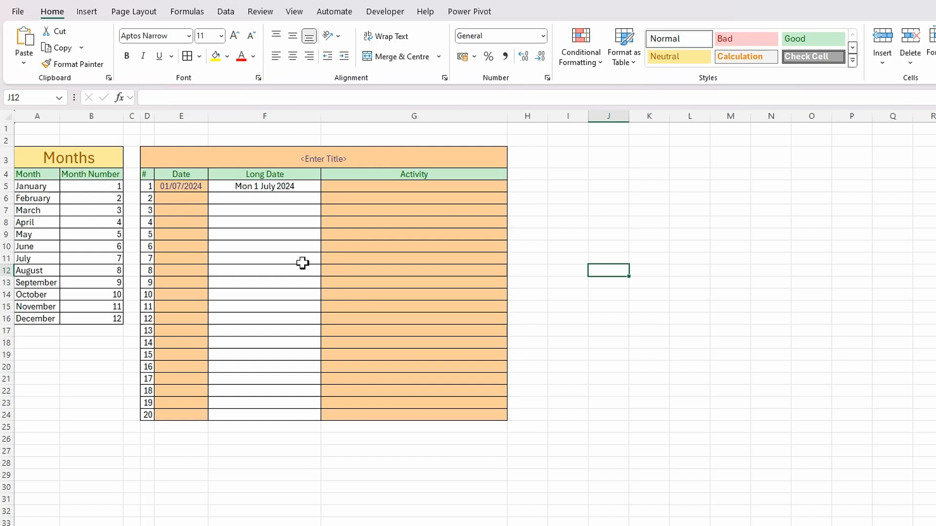
Turn on the Hidden protection option for every cell in the worksheet
{"action": "left_click", "coordinate": [6, 115]}
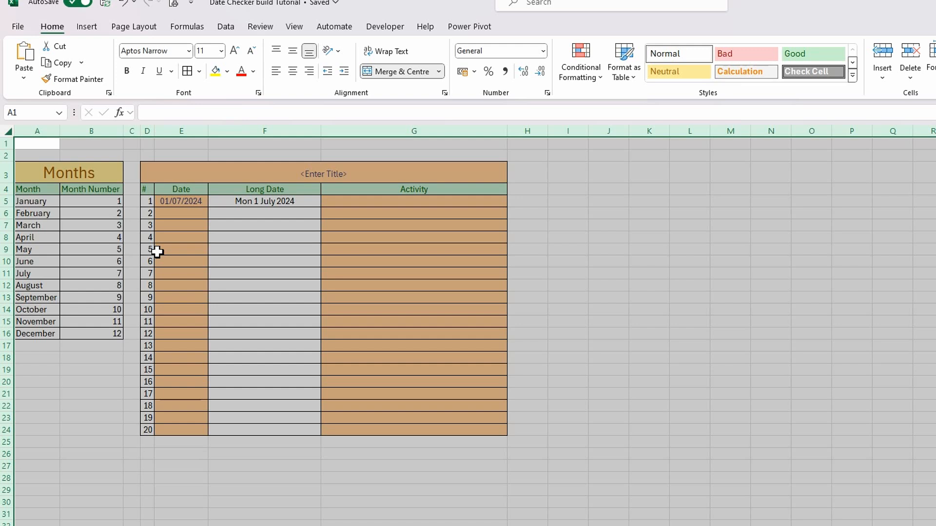
{"action": "key", "text": "ctrl+1"}
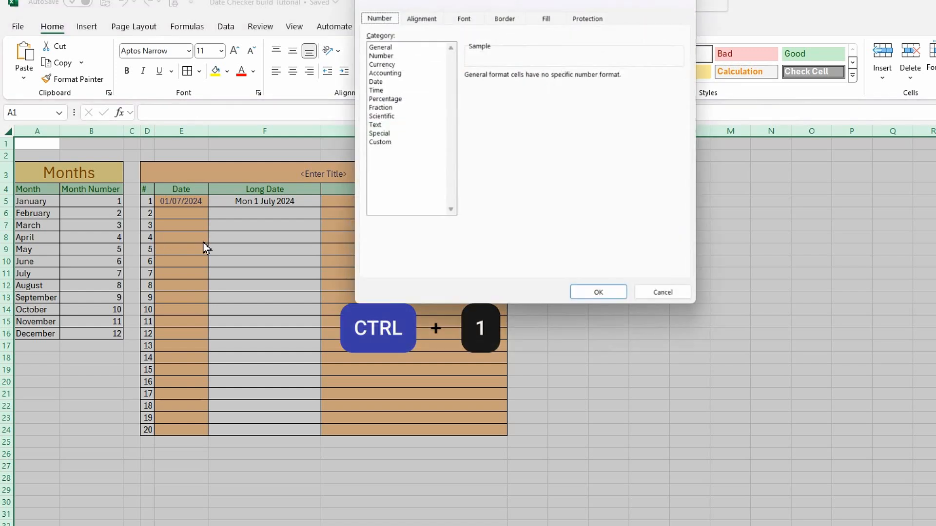
{"action": "left_click", "coordinate": [585, 20]}
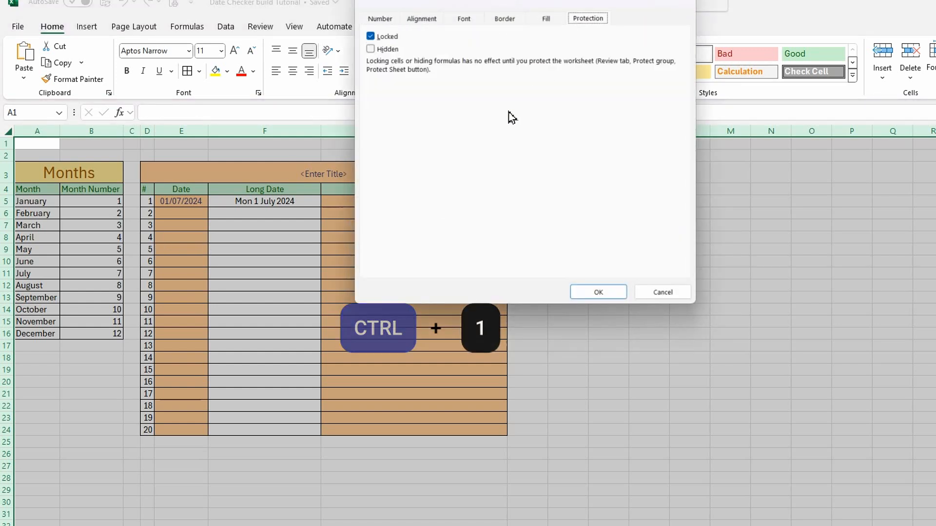
{"action": "left_click", "coordinate": [372, 49]}
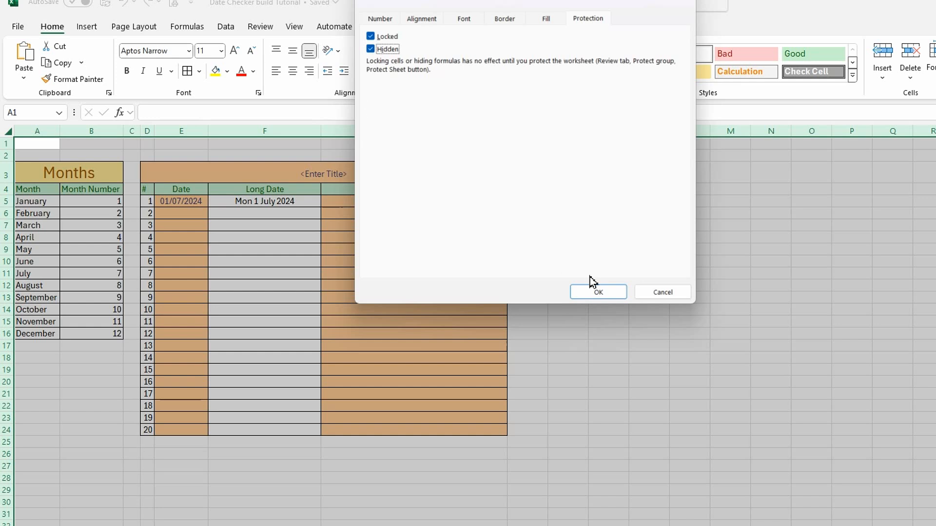
{"action": "left_click", "coordinate": [589, 293]}
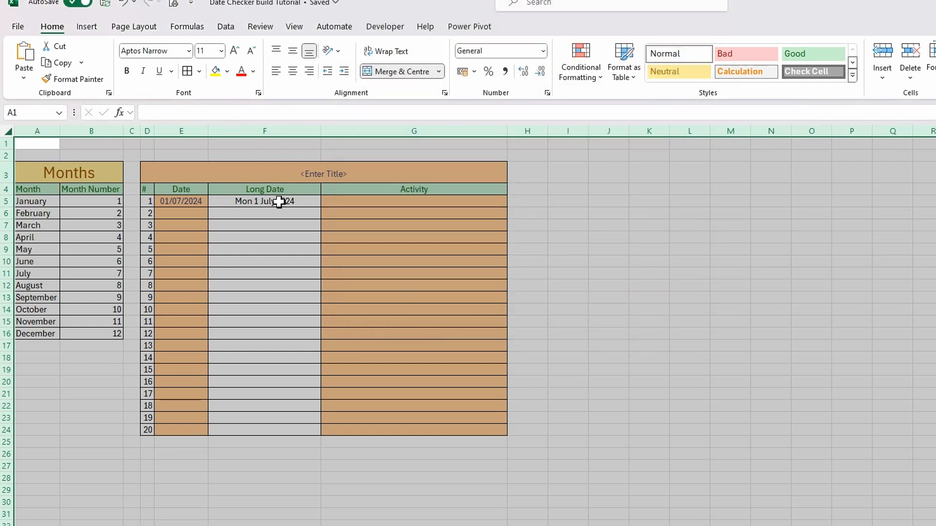
{"action": "left_click", "coordinate": [279, 203]}
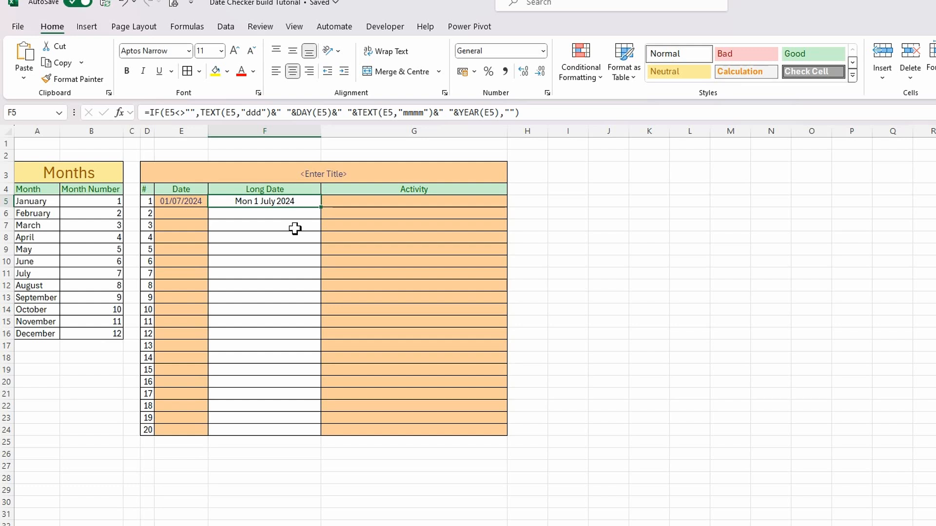
Turn off both the Hidden and Locked protection options for the input cells E5:E24, G5:G24 and the title cell D3
{"action": "left_click_drag", "start_coordinate": [173, 202], "coordinate": [167, 428]}
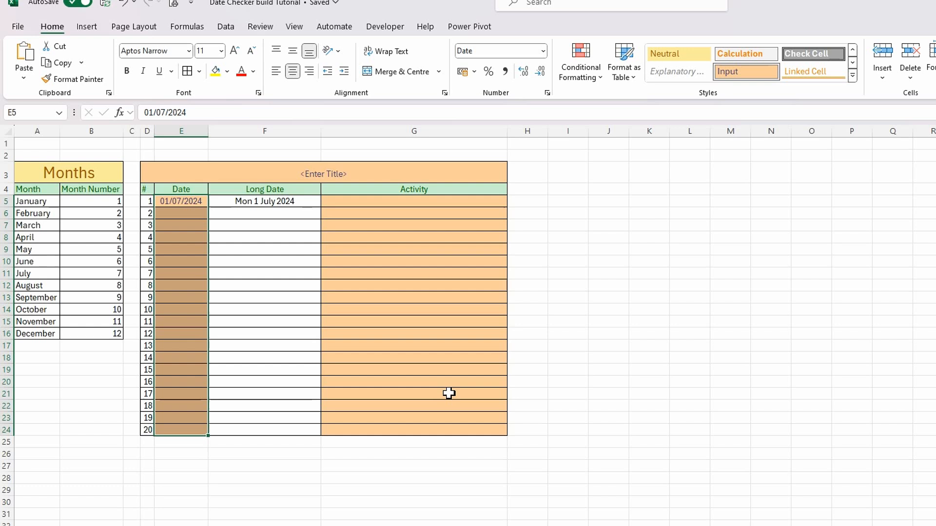
{"action": "left_click_drag", "start_coordinate": [418, 202], "coordinate": [401, 425]}
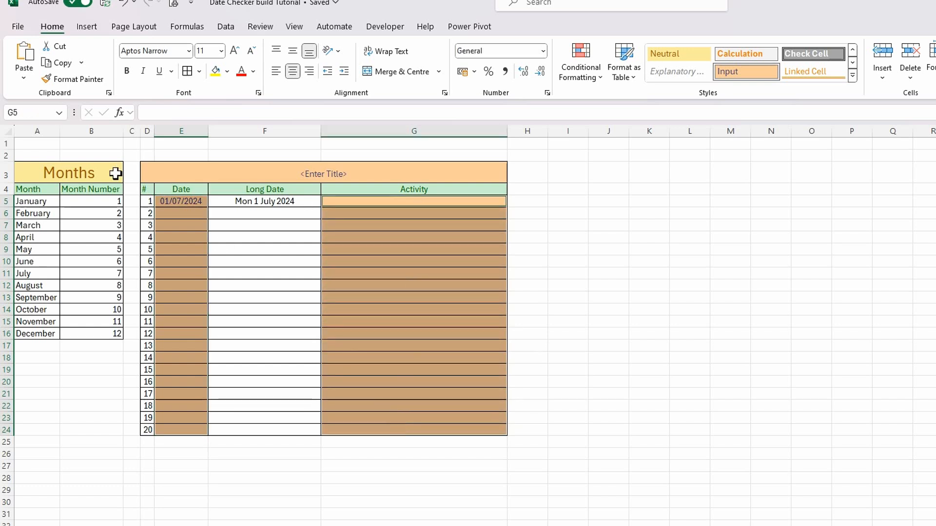
{"action": "left_click", "coordinate": [167, 176]}
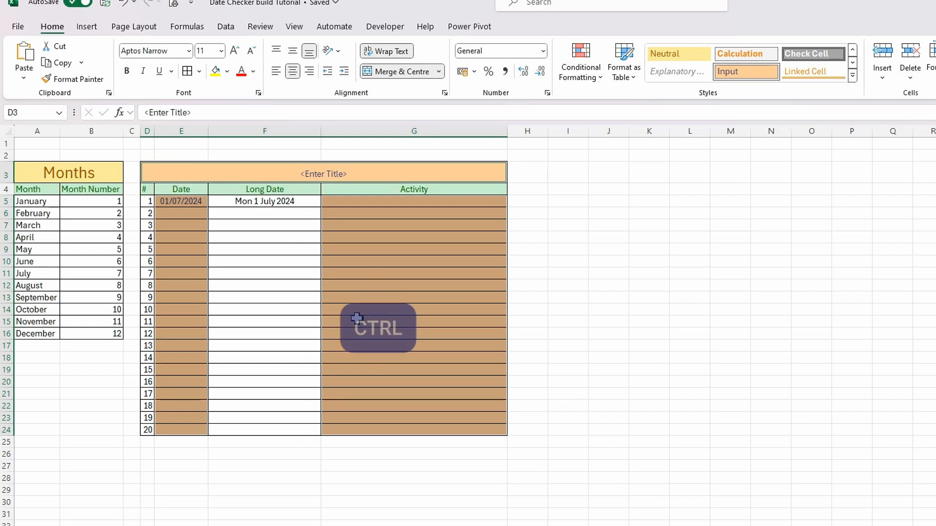
{"action": "key", "text": "ctrl+1"}
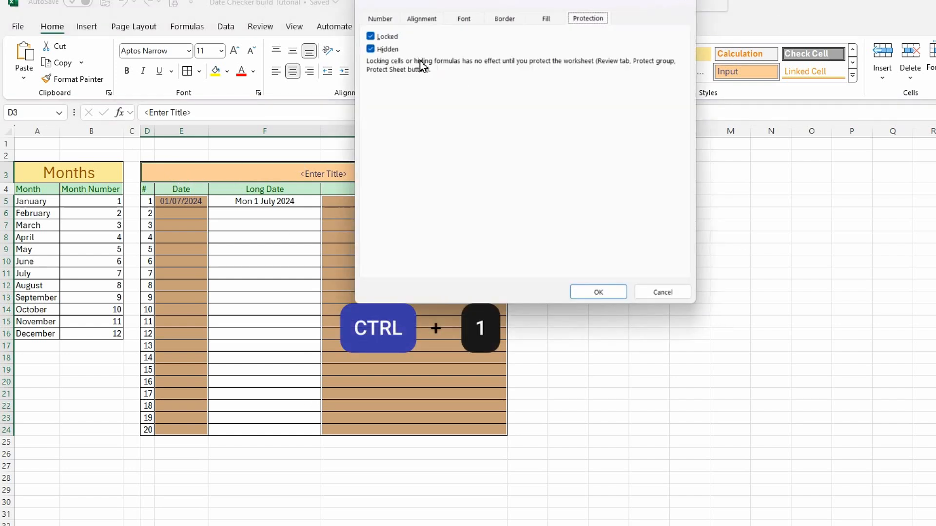
{"action": "left_click", "coordinate": [373, 48]}
{"action": "left_click", "coordinate": [372, 37]}
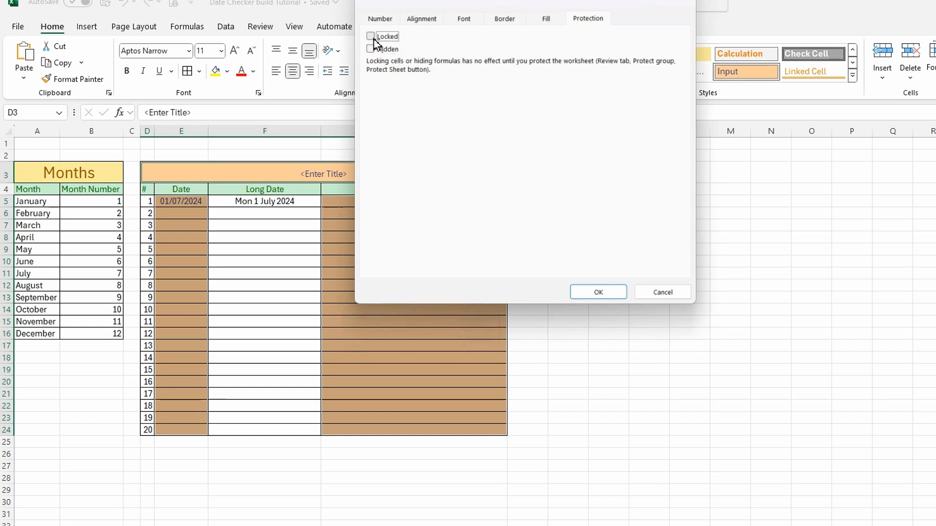
{"action": "left_click", "coordinate": [606, 296]}
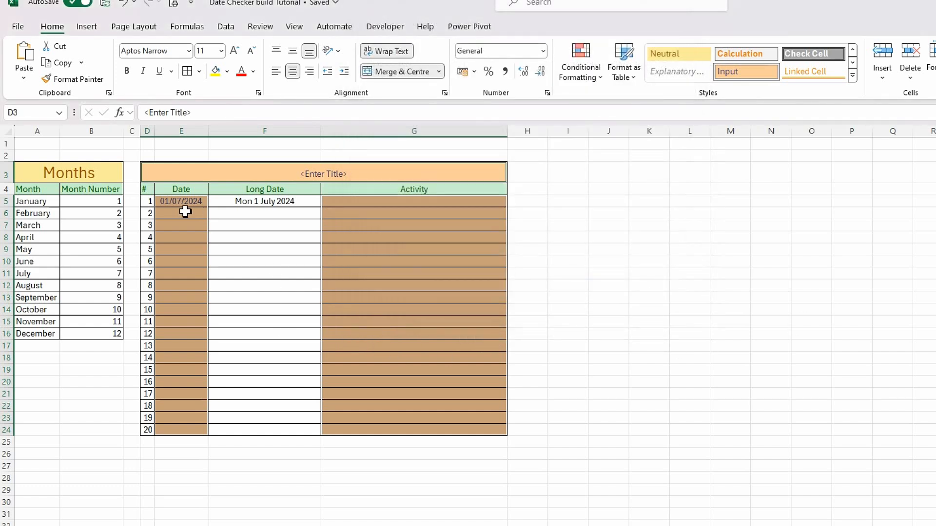
{"action": "left_click", "coordinate": [186, 202]}
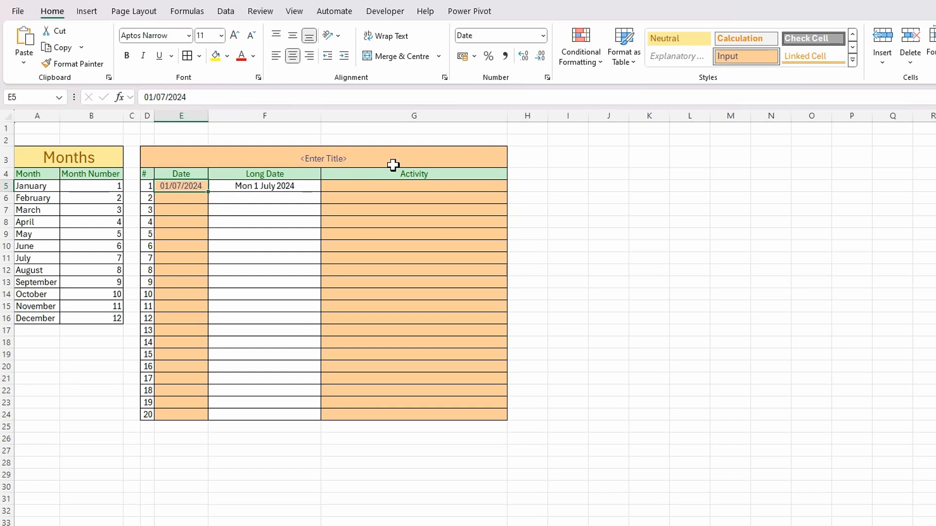
Set the width of column H, beside the Activity column, to 3
{"action": "right_click", "coordinate": [533, 117]}
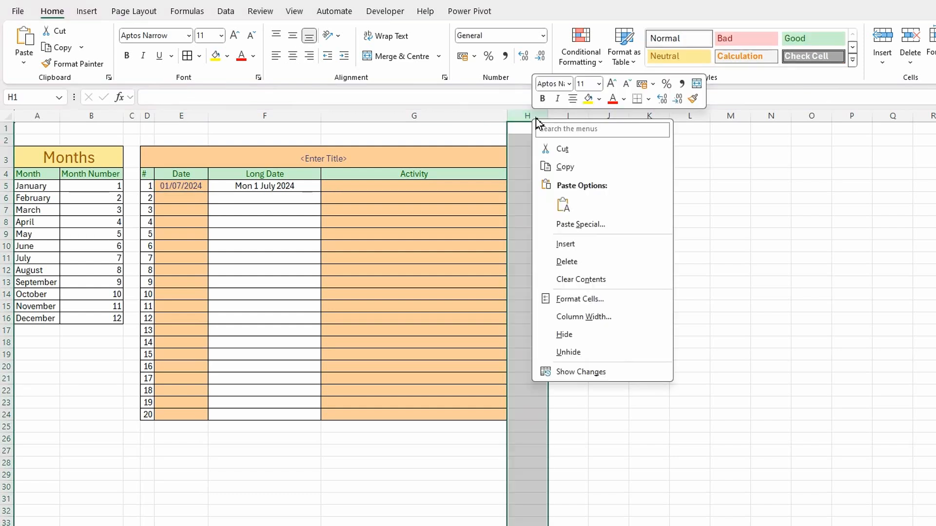
{"action": "left_click", "coordinate": [586, 319]}
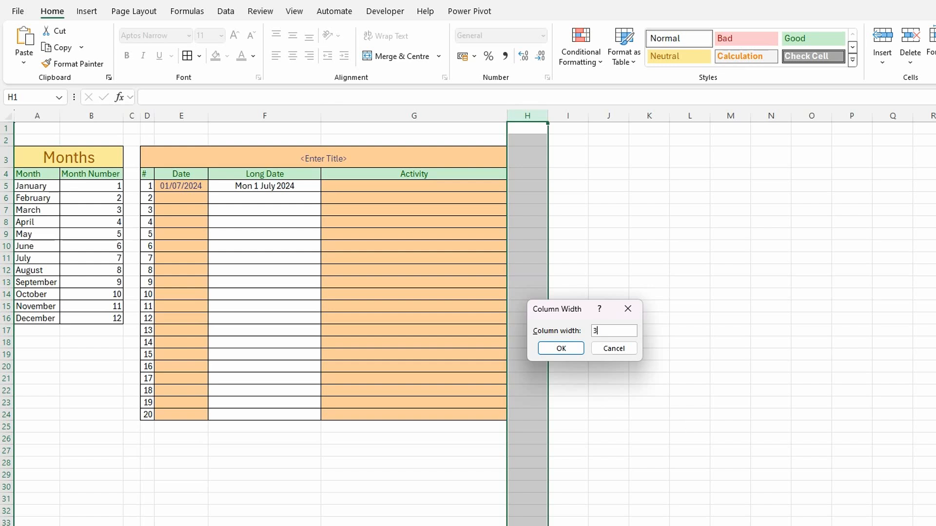
{"action": "key", "text": "Tab"}
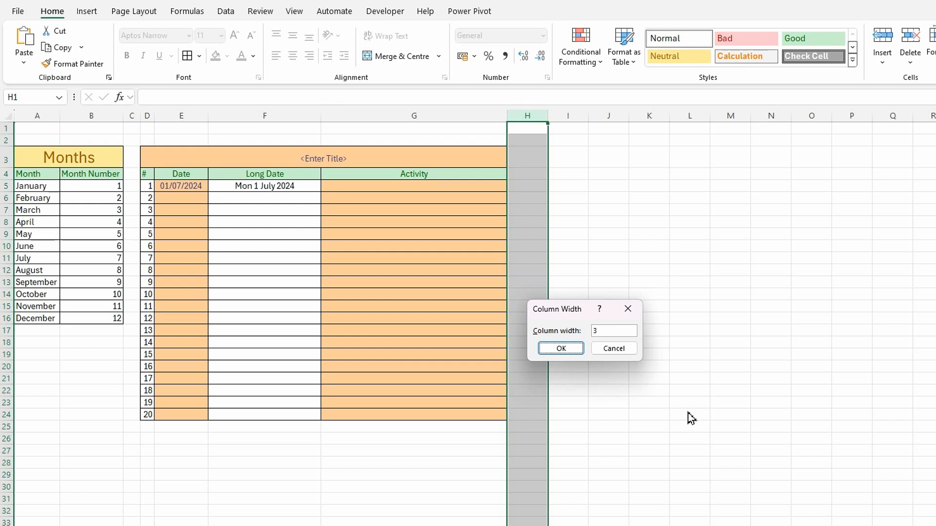
{"action": "left_click", "coordinate": [561, 349]}
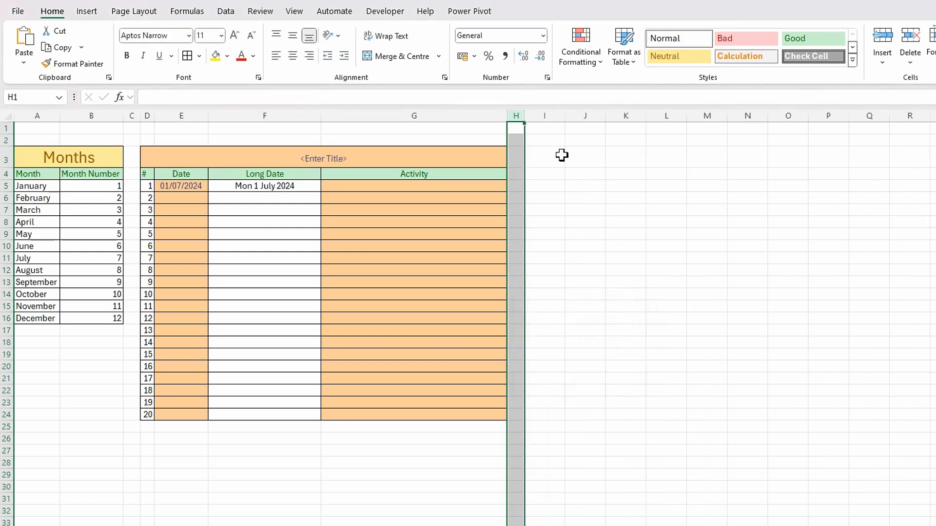
{"action": "left_click", "coordinate": [548, 118]}
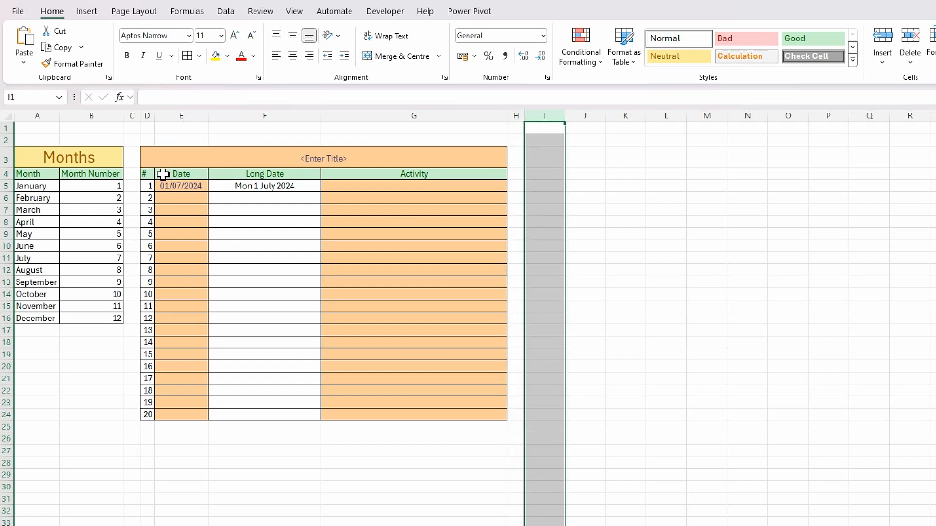
{"action": "right_click", "coordinate": [542, 117]}
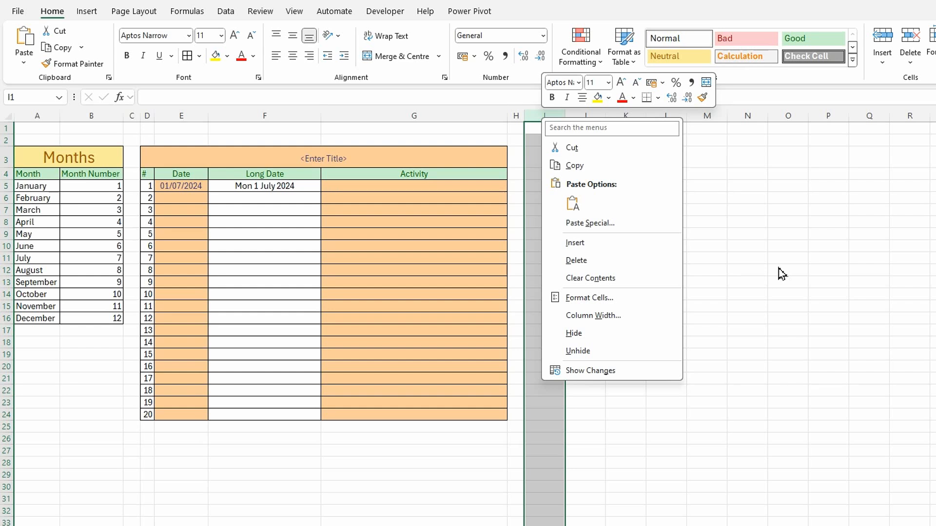
{"action": "left_click", "coordinate": [605, 316]}
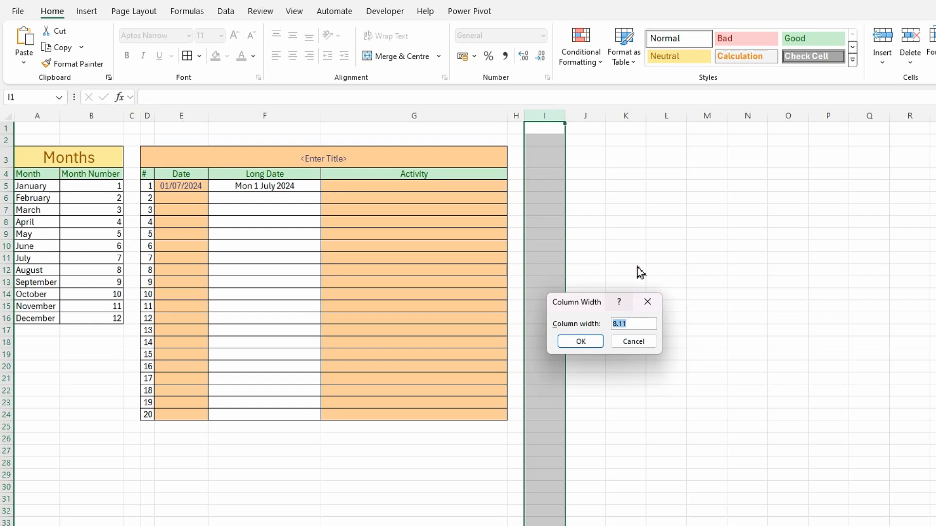
{"action": "left_click", "coordinate": [642, 342]}
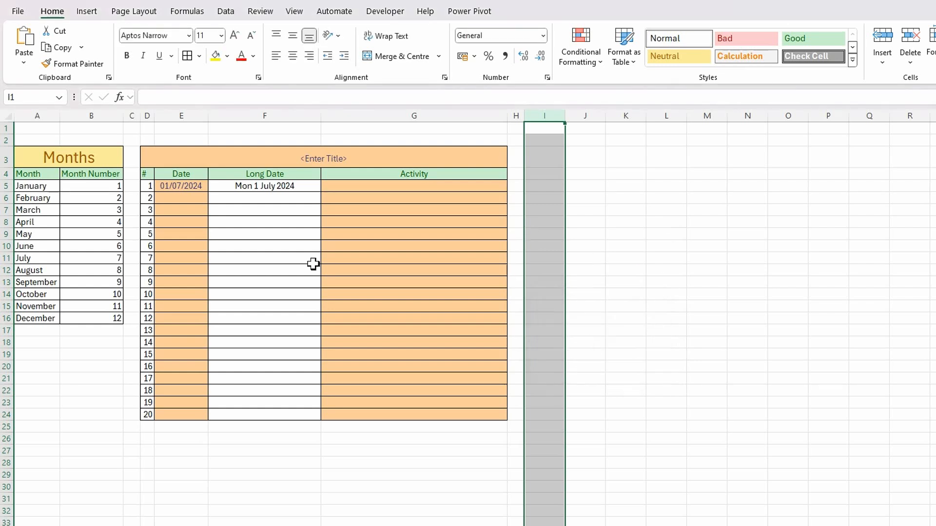
Copy the date table D3:G24 to a second table starting at I3 and autofit its # column I
{"action": "left_click_drag", "start_coordinate": [148, 163], "coordinate": [451, 418]}
{"action": "key", "text": "ctrl+c"}
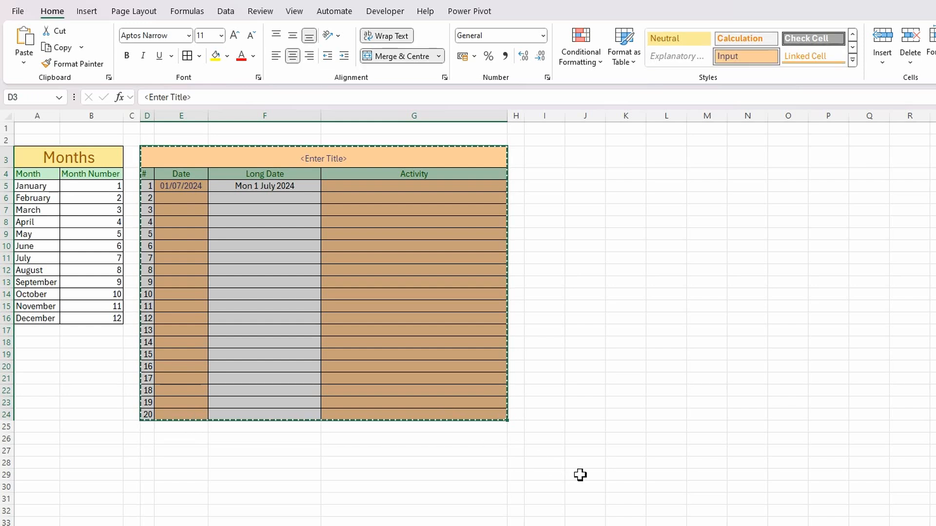
{"action": "left_click", "coordinate": [545, 153]}
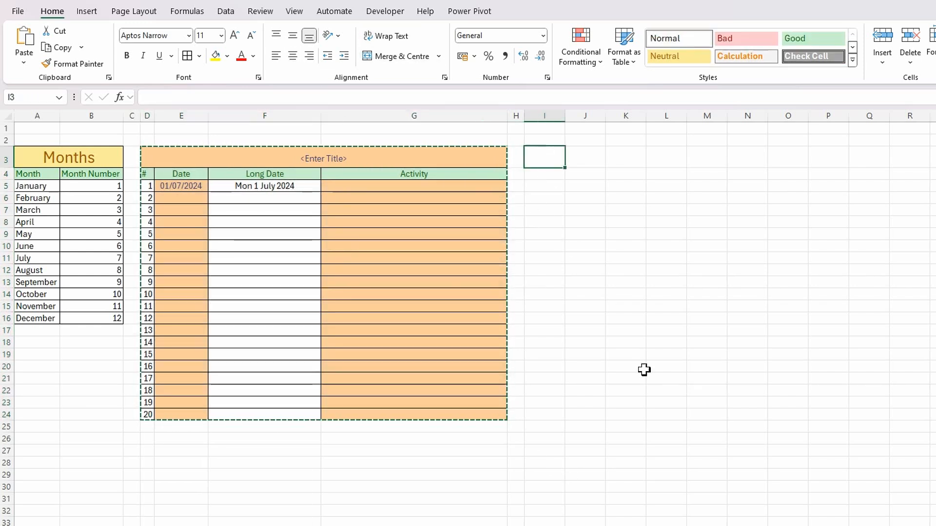
{"action": "key", "text": "ctrl+v"}
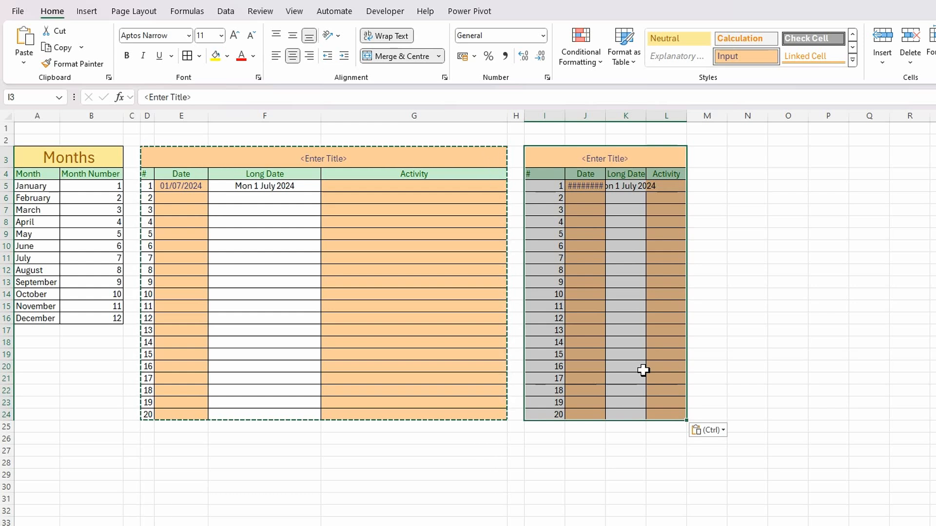
{"action": "double_click", "coordinate": [564, 117]}
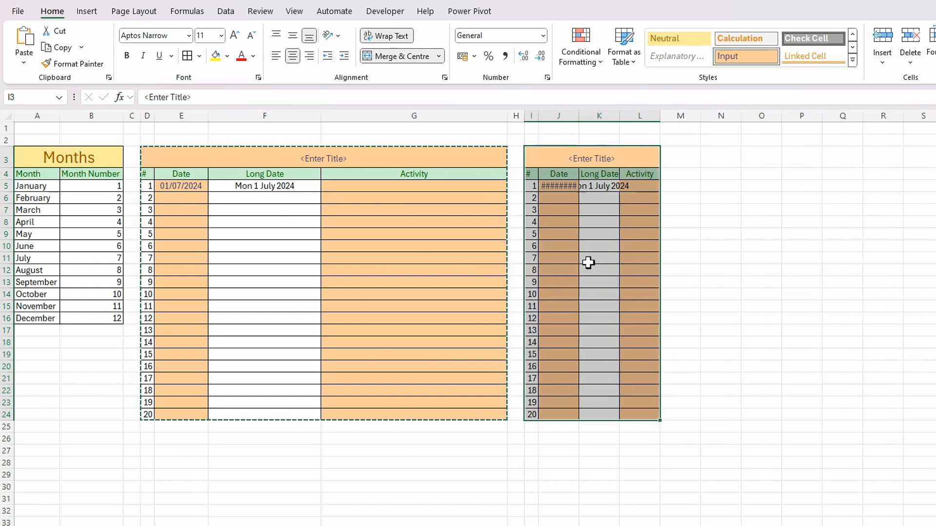
Set the width of the copied table's Date column J to 11
{"action": "left_click", "coordinate": [568, 115]}
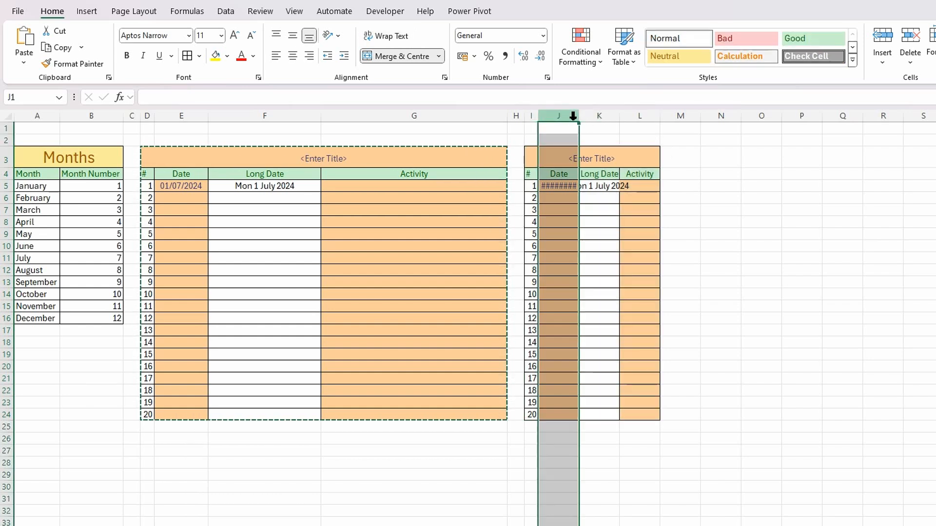
{"action": "right_click", "coordinate": [569, 117]}
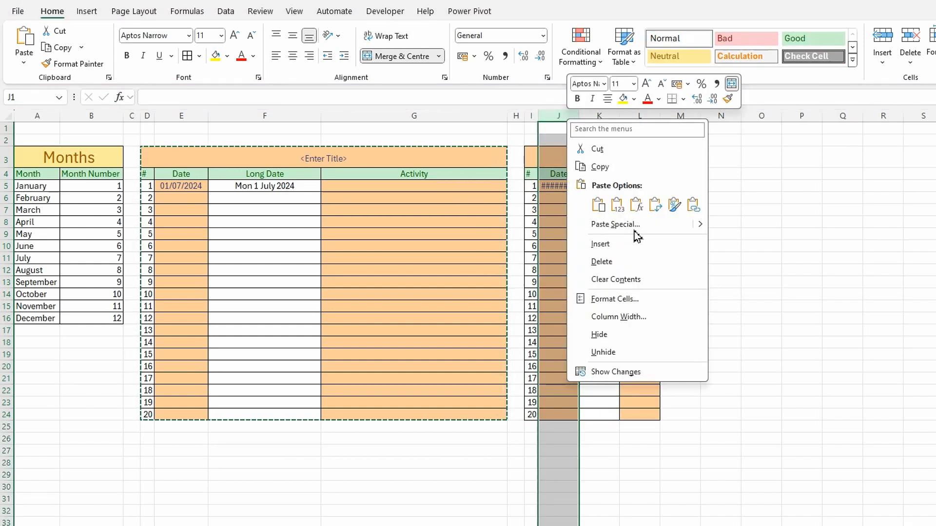
{"action": "left_click", "coordinate": [639, 318]}
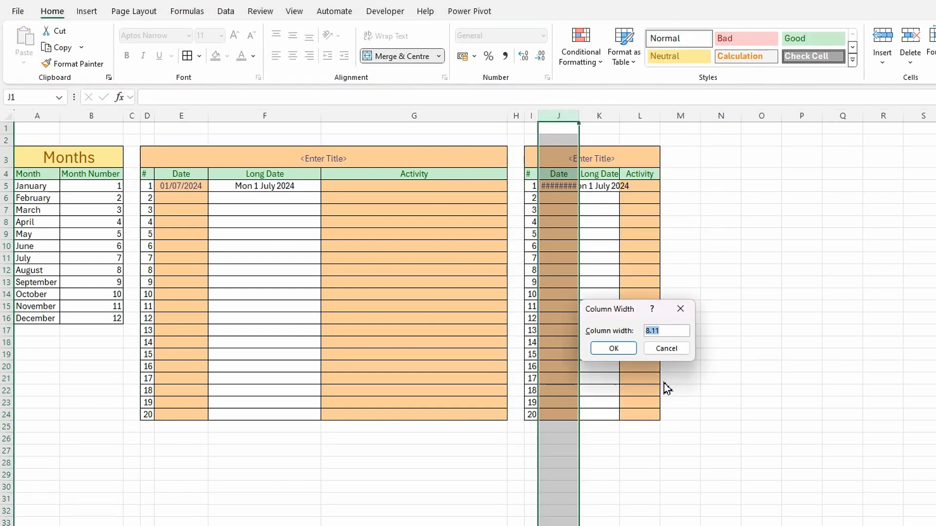
{"action": "type", "text": "11"}
{"action": "left_click", "coordinate": [611, 357]}
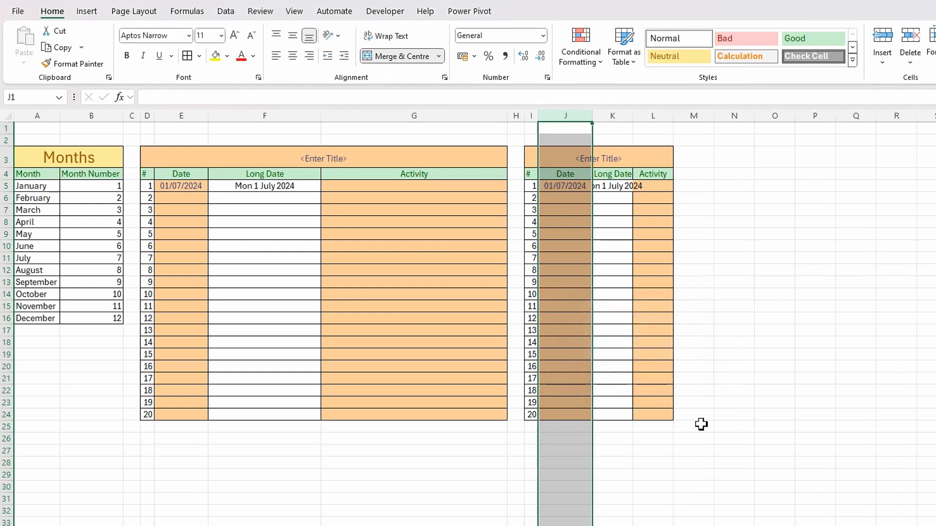
Set the width of the second table's Long Date column K to 24
{"action": "left_click", "coordinate": [617, 117]}
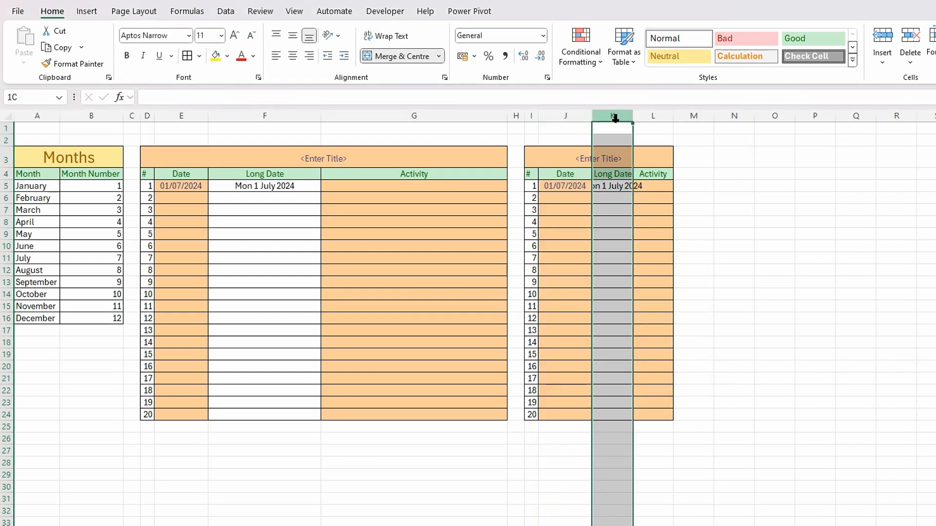
{"action": "right_click", "coordinate": [617, 117]}
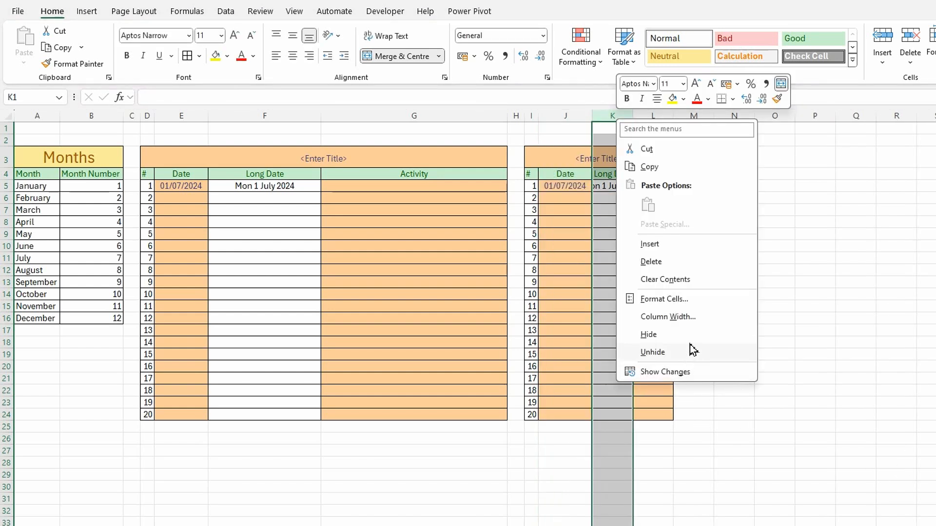
{"action": "left_click", "coordinate": [684, 318]}
{"action": "type", "text": "24"}
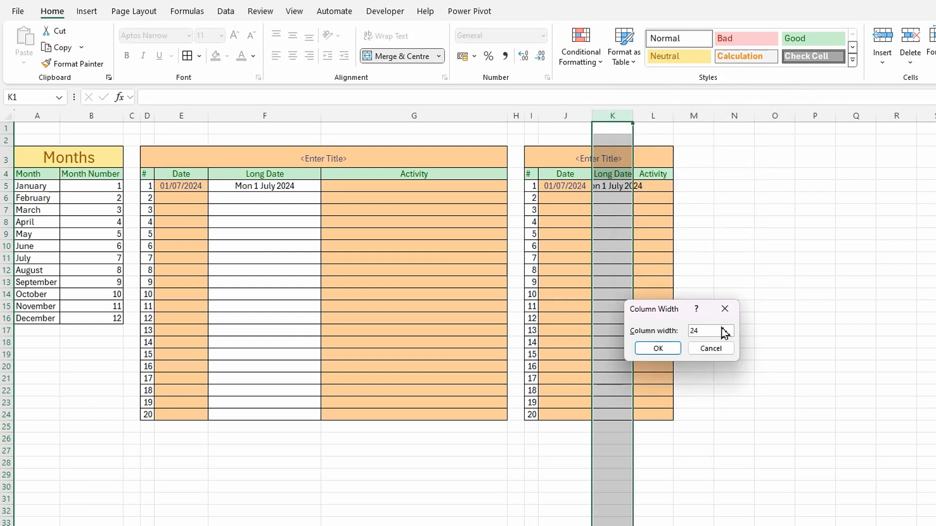
{"action": "left_click", "coordinate": [665, 348]}
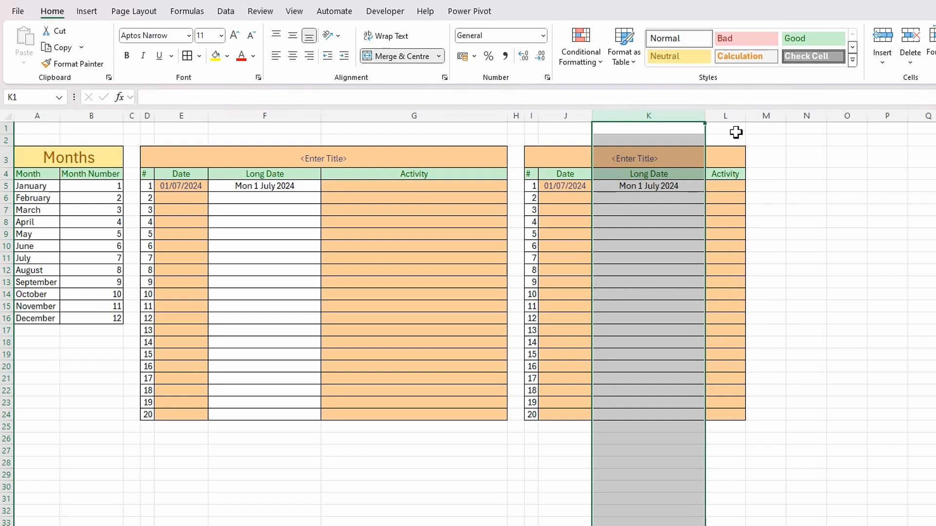
Set the width of the second table's Activity column L to 40
{"action": "left_click", "coordinate": [730, 117]}
{"action": "right_click", "coordinate": [731, 119]}
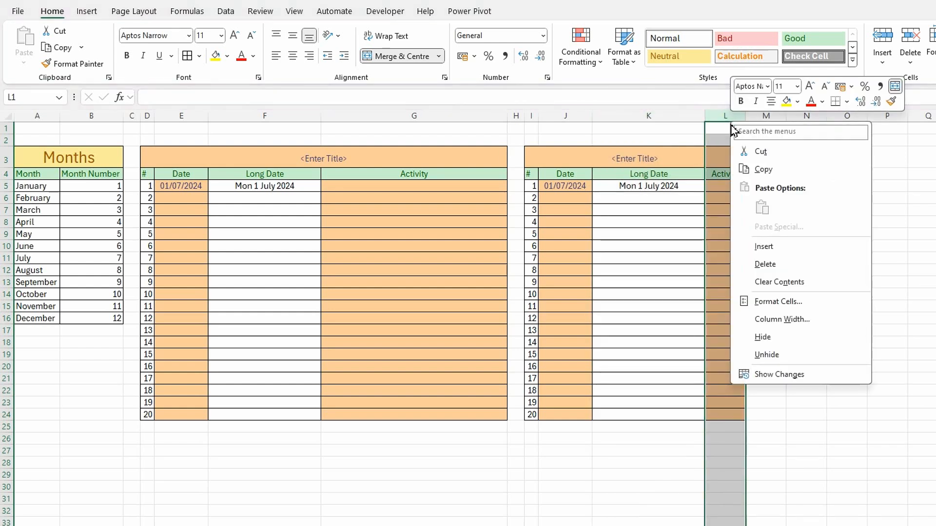
{"action": "left_click", "coordinate": [781, 320]}
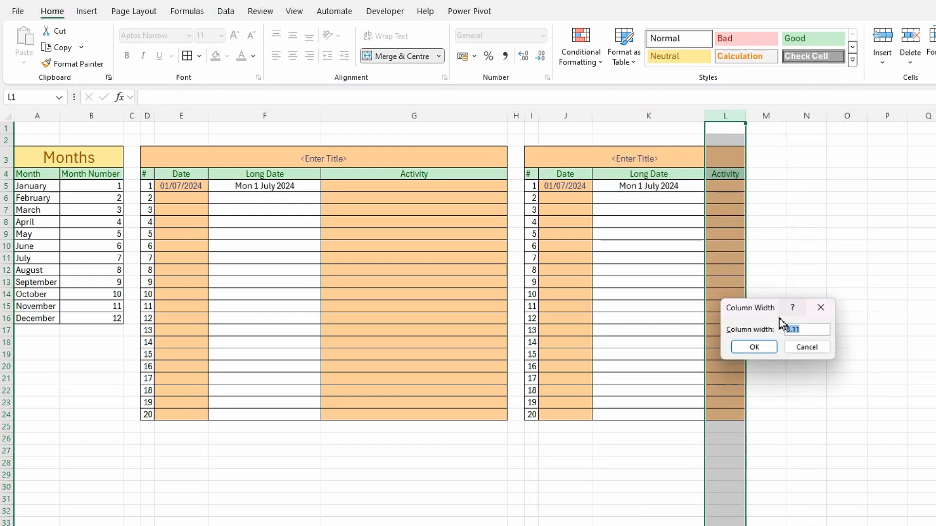
{"action": "type", "text": "40"}
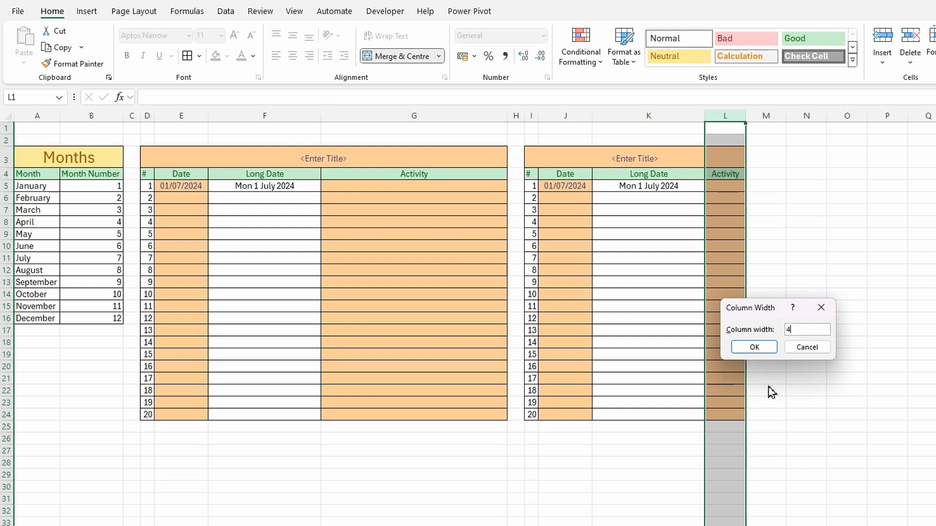
{"action": "left_click", "coordinate": [765, 351]}
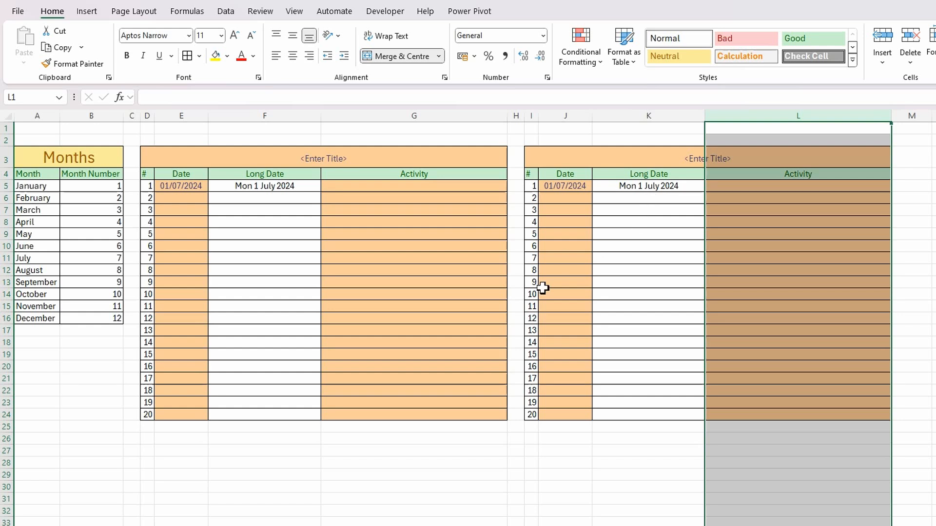
Try to enter the invalid text skcbub in date cell J6 to test the copied table's validation
{"action": "left_click", "coordinate": [629, 199]}
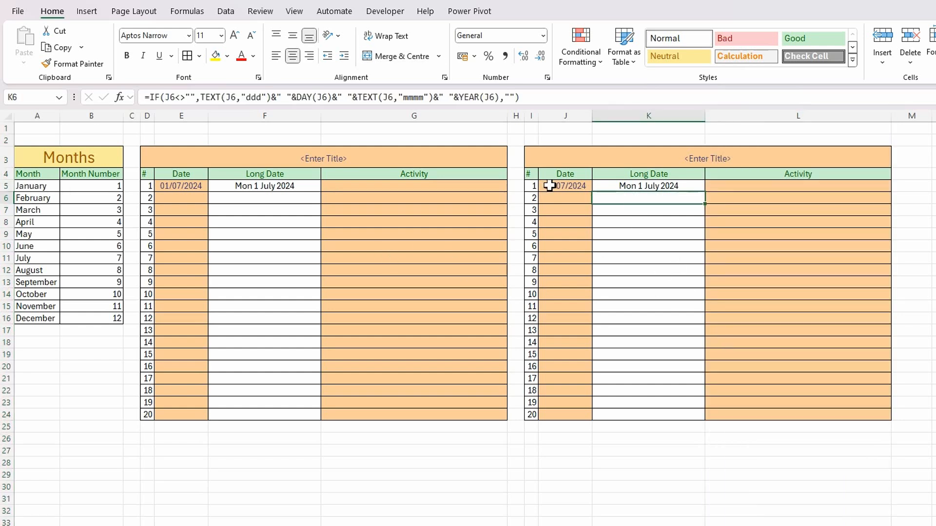
{"action": "left_click", "coordinate": [560, 199]}
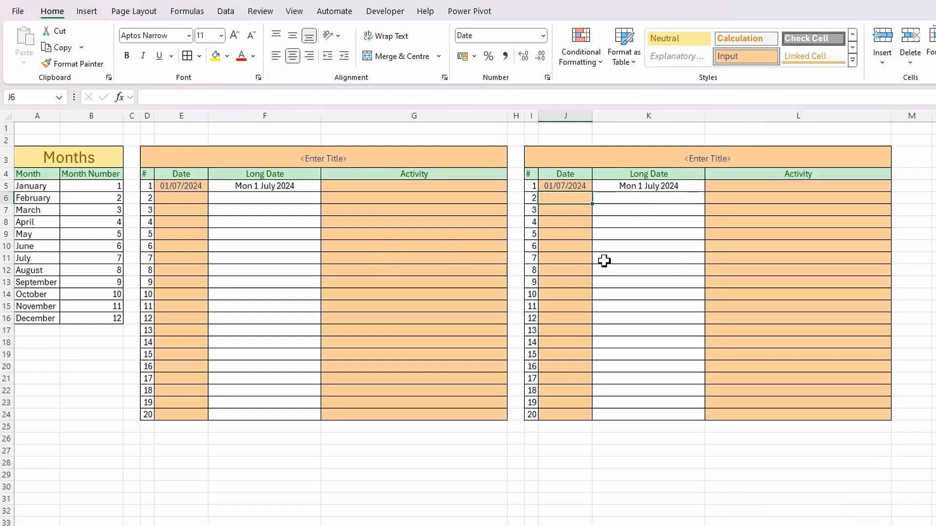
{"action": "type", "text": "skcbub"}
{"action": "key", "text": "Return"}
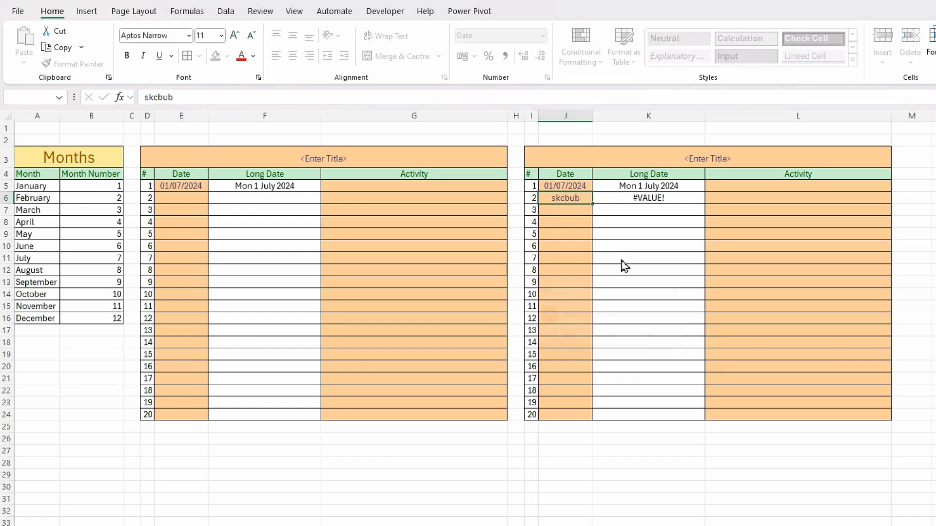
{"action": "left_click", "coordinate": [609, 341]}
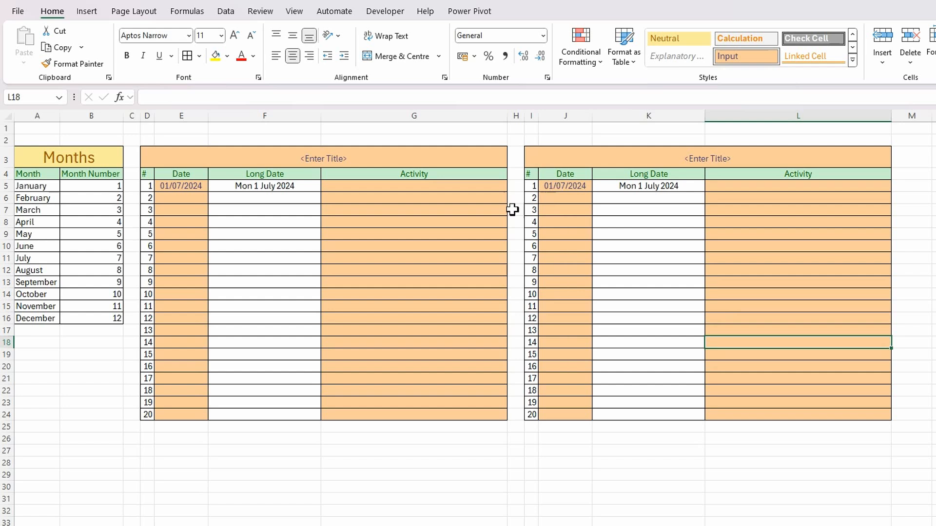
Change the numbering formula in I5 to =SEQUENCE(20,,D24+1) and copy the table I3:L24 to new tables starting at N3 and S3
{"action": "left_click", "coordinate": [534, 185]}
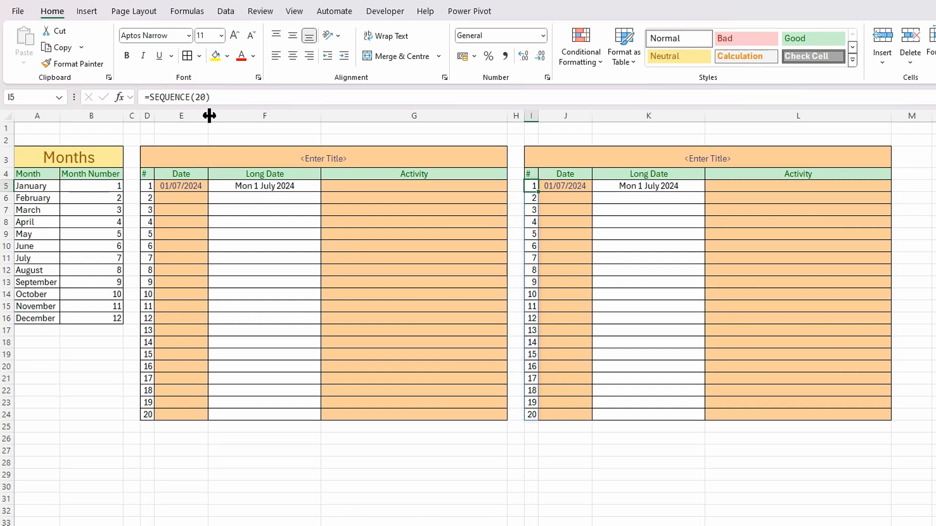
{"action": "left_click", "coordinate": [206, 96]}
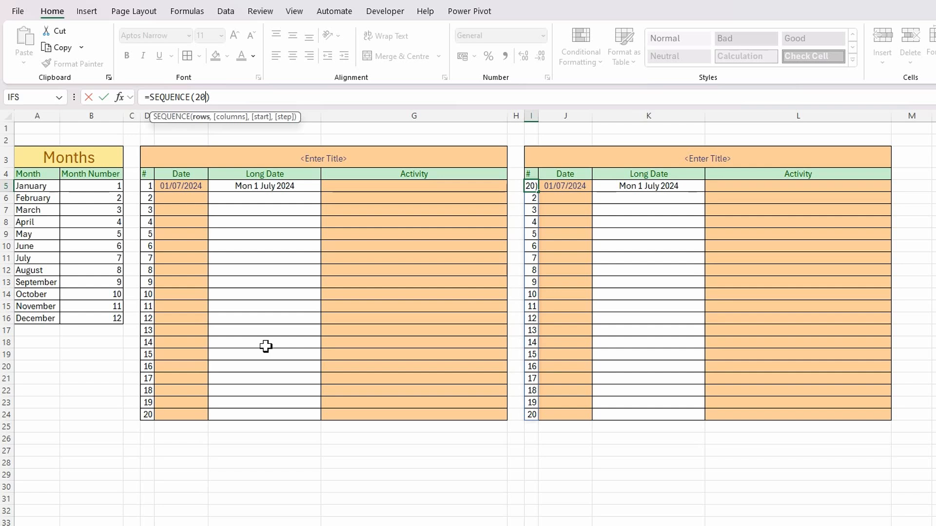
{"action": "type", "text": ",,"}
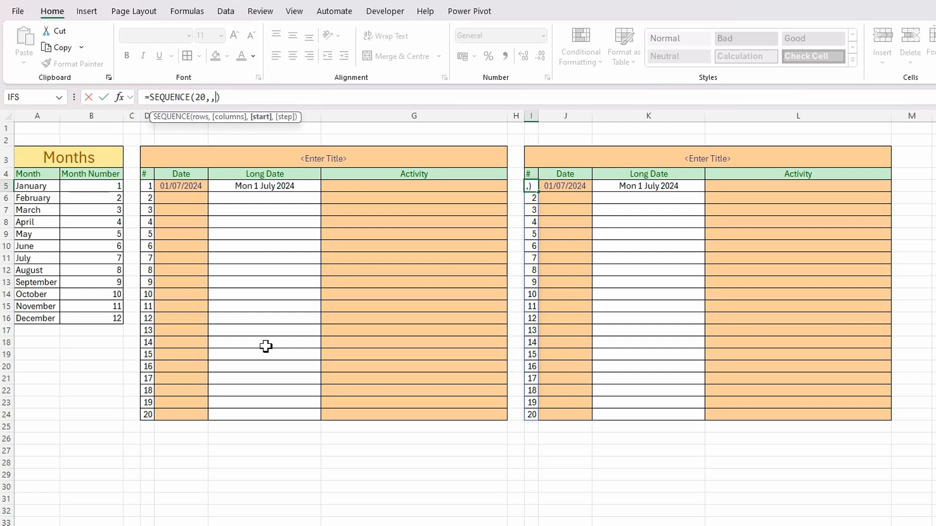
{"action": "left_click", "coordinate": [146, 415]}
{"action": "type", "text": "+1"}
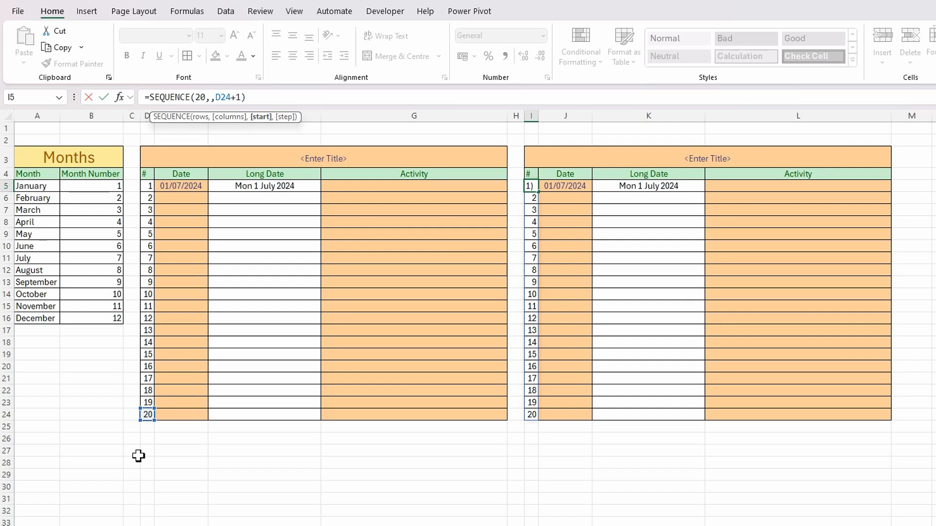
{"action": "key", "text": "Return"}
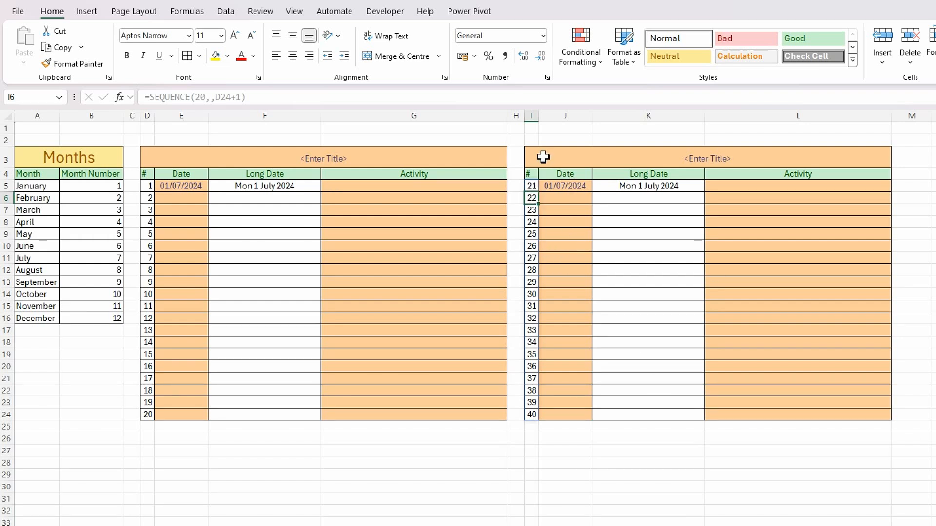
{"action": "left_click_drag", "start_coordinate": [536, 156], "coordinate": [803, 414]}
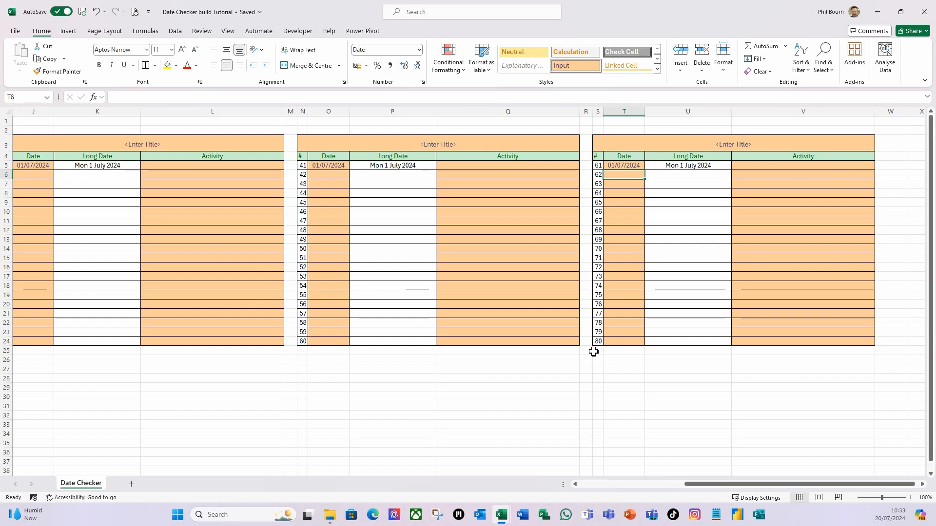
Clear the sample date from the first Date row of all four tables, in T5, O5, J5 and E5
{"action": "left_click", "coordinate": [623, 168]}
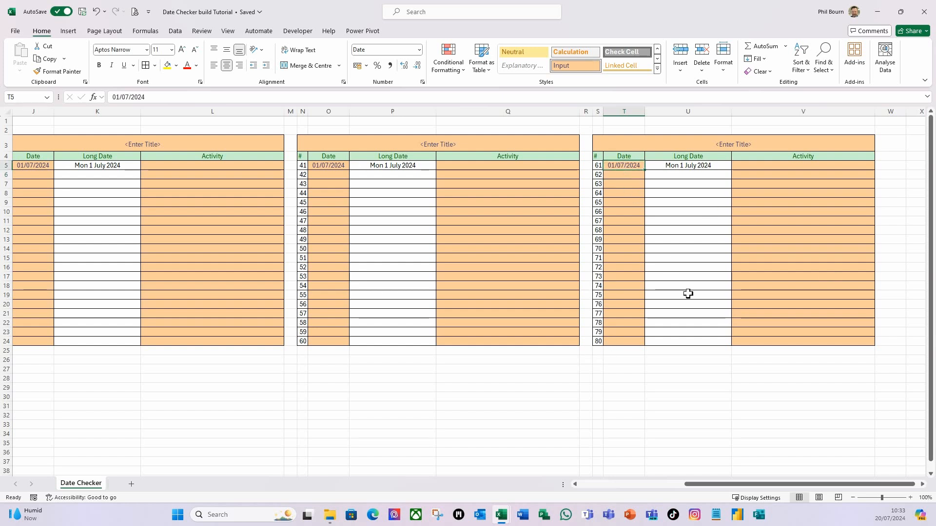
{"action": "key", "text": "Delete"}
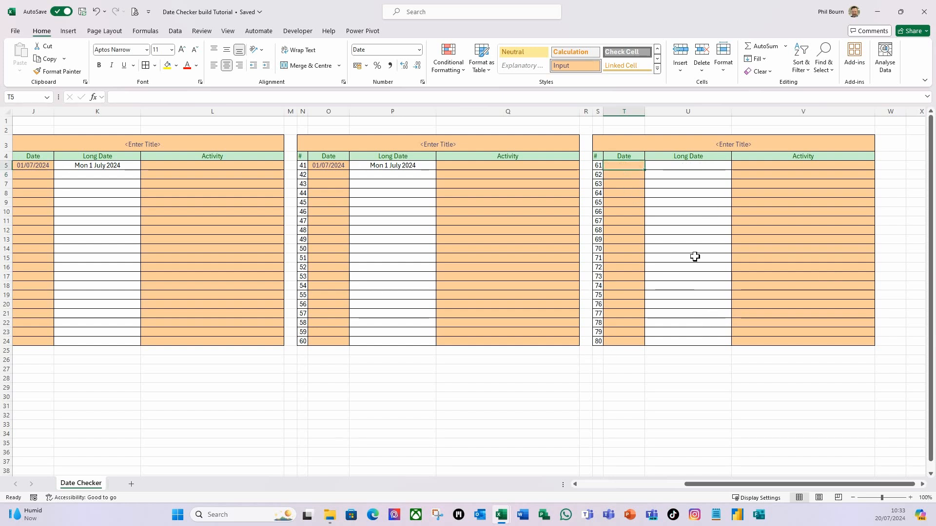
{"action": "left_click", "coordinate": [325, 167]}
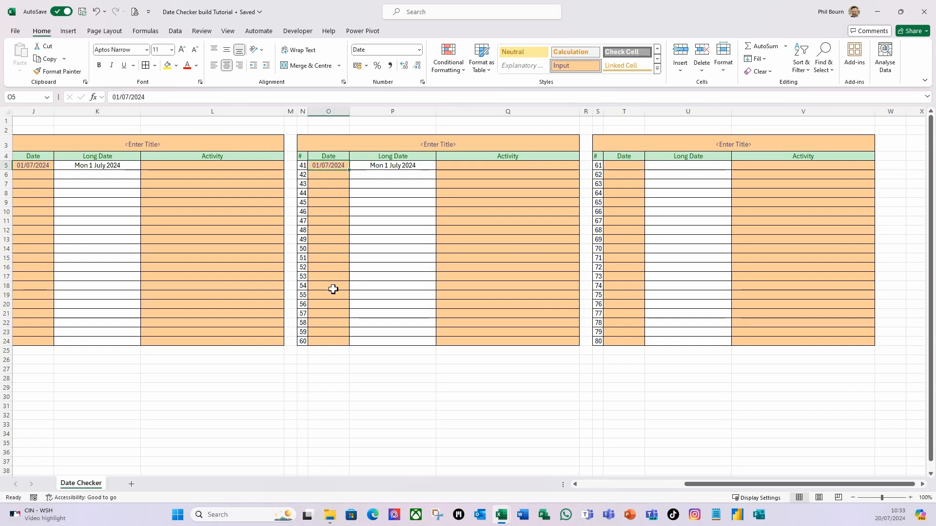
{"action": "key", "text": "Delete"}
{"action": "left_click", "coordinate": [31, 168]}
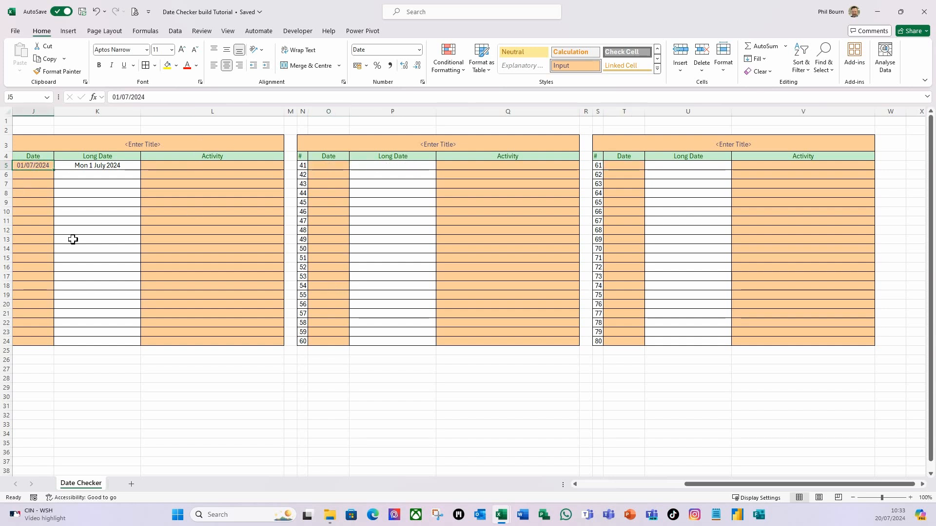
{"action": "key", "text": "Delete"}
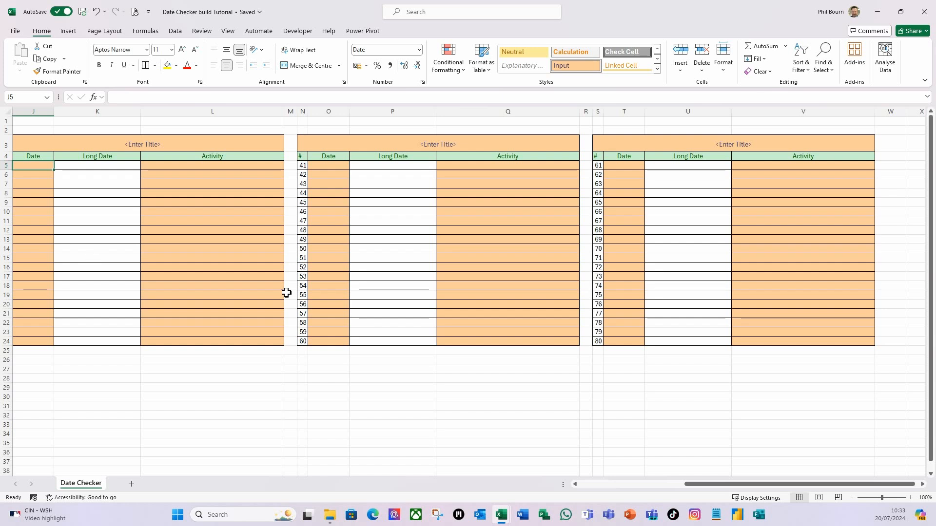
{"action": "left_click_drag", "start_coordinate": [723, 487], "coordinate": [635, 486]}
{"action": "left_click", "coordinate": [69, 165]}
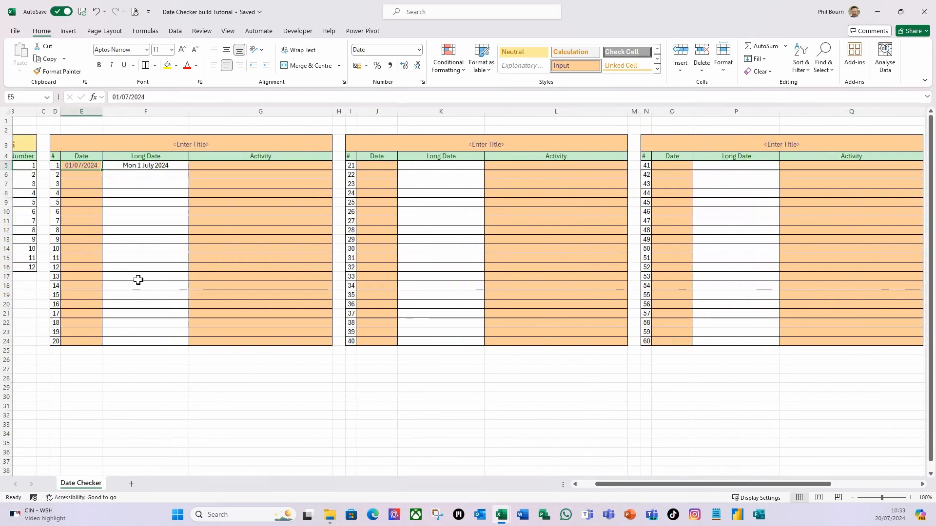
{"action": "key", "text": "Delete"}
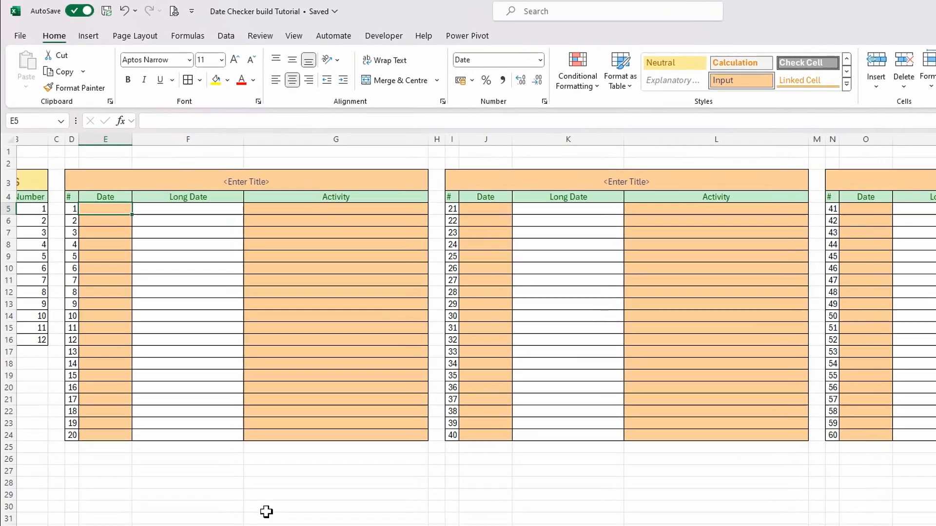
{"action": "left_click", "coordinate": [249, 497]}
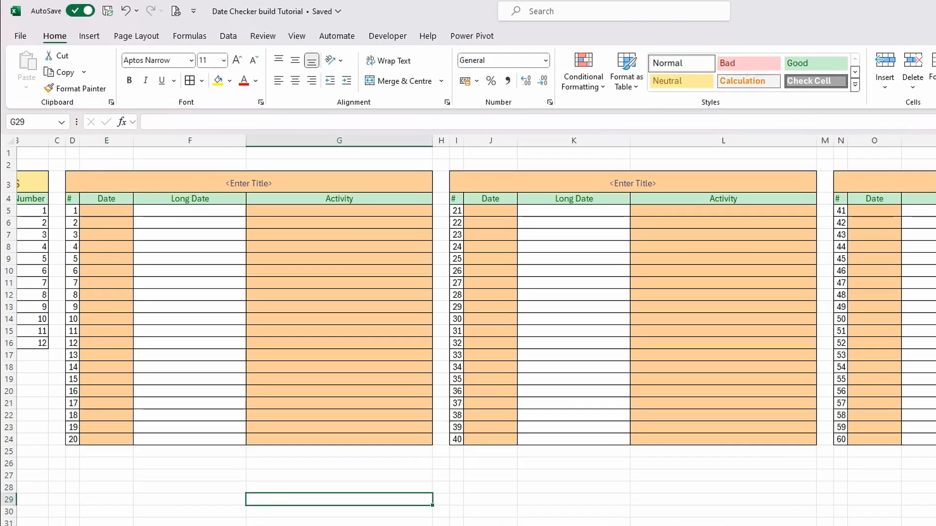
Set the height of row 1 above the tables to 64
{"action": "scroll", "coordinate": [388, 495], "scroll_direction": "left", "scroll_amount": 3}
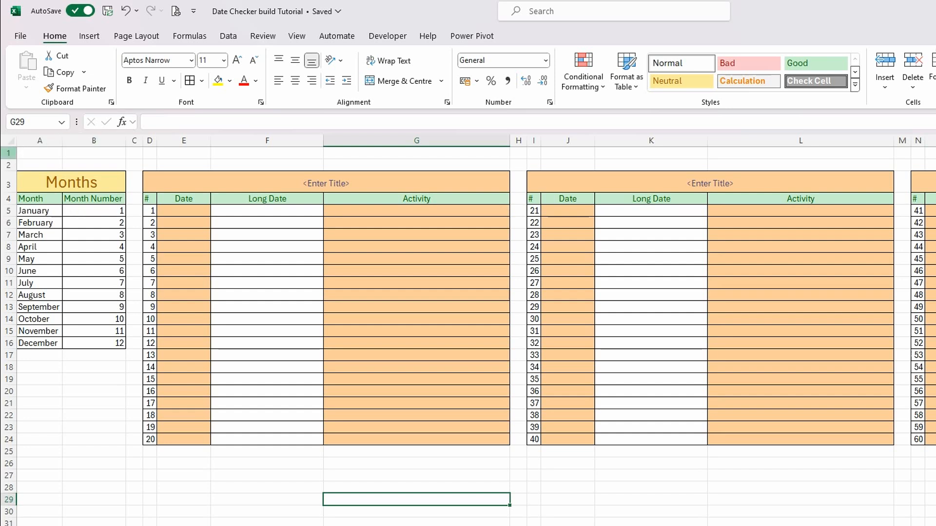
{"action": "right_click", "coordinate": [11, 155]}
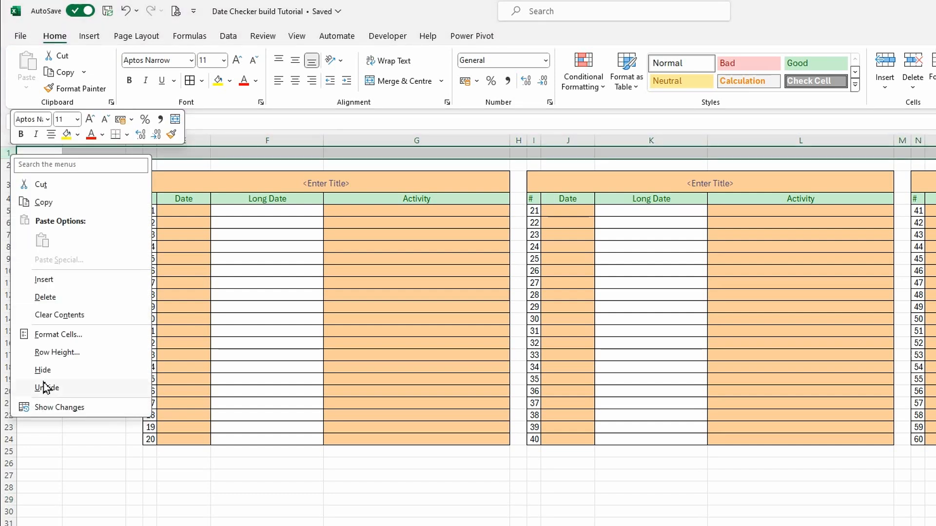
{"action": "left_click", "coordinate": [63, 360]}
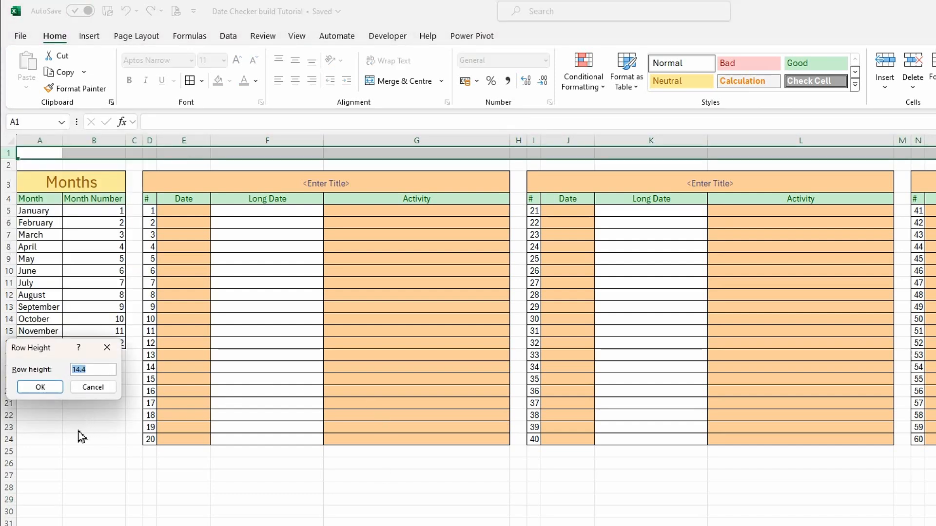
{"action": "type", "text": "6"}
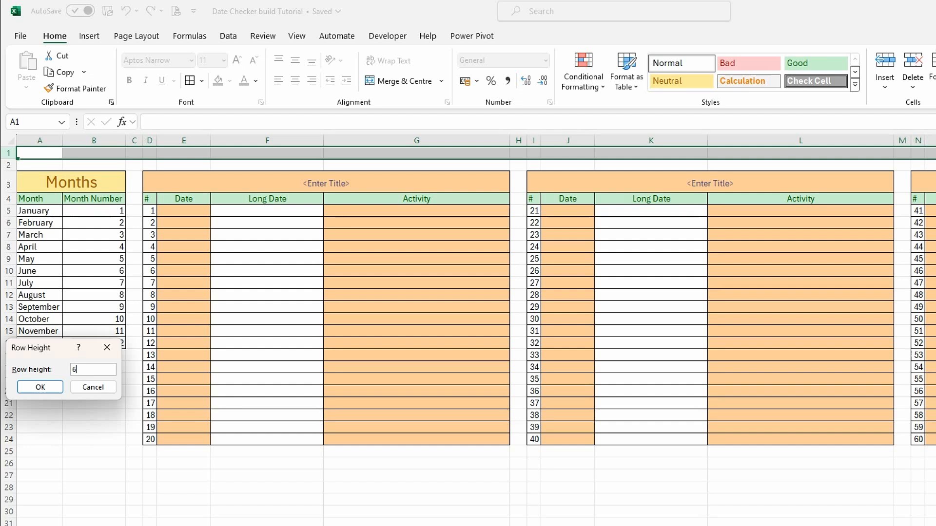
{"action": "type", "text": "4"}
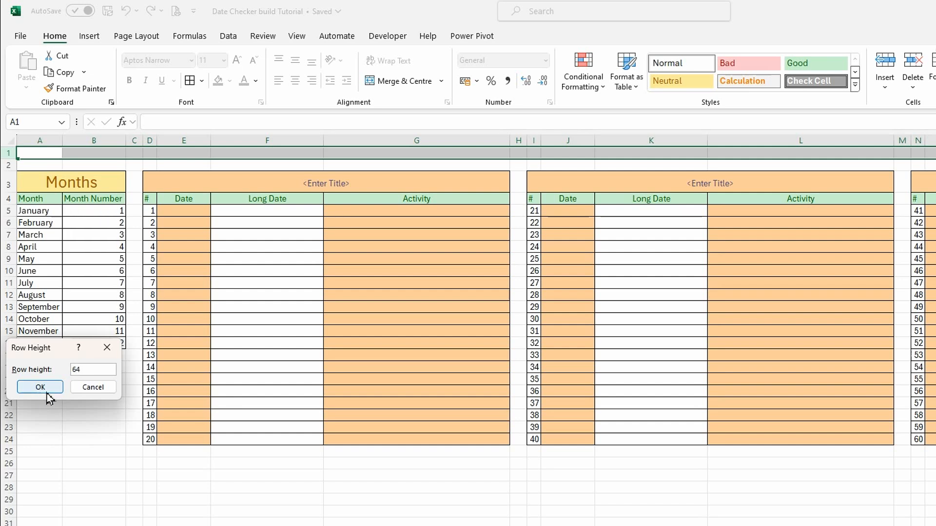
{"action": "left_click", "coordinate": [47, 388]}
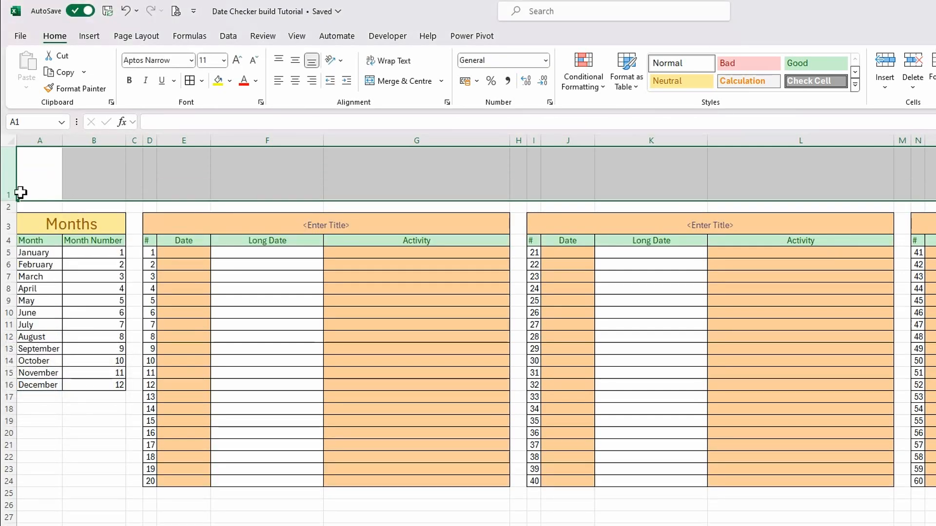
Fill row 1 with light green and give it a thick dark green bottom border
{"action": "left_click", "coordinate": [229, 81]}
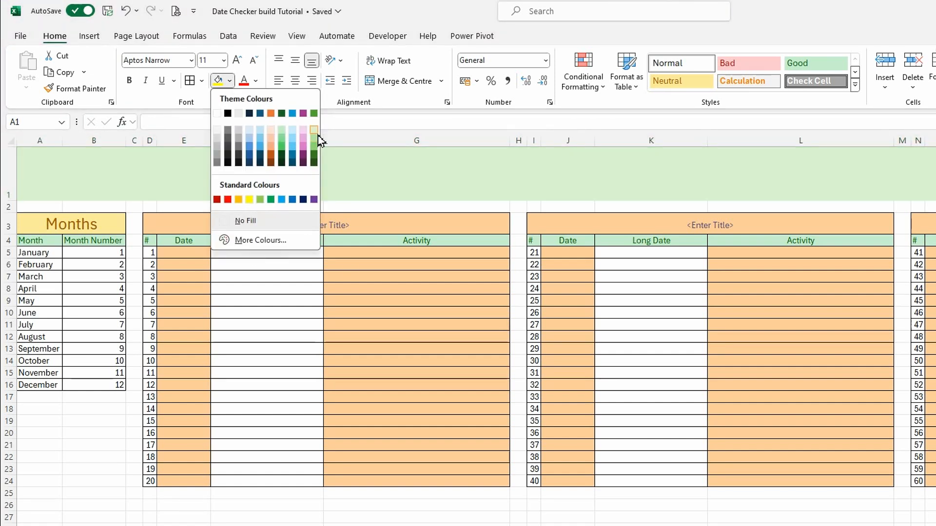
{"action": "left_click", "coordinate": [314, 136]}
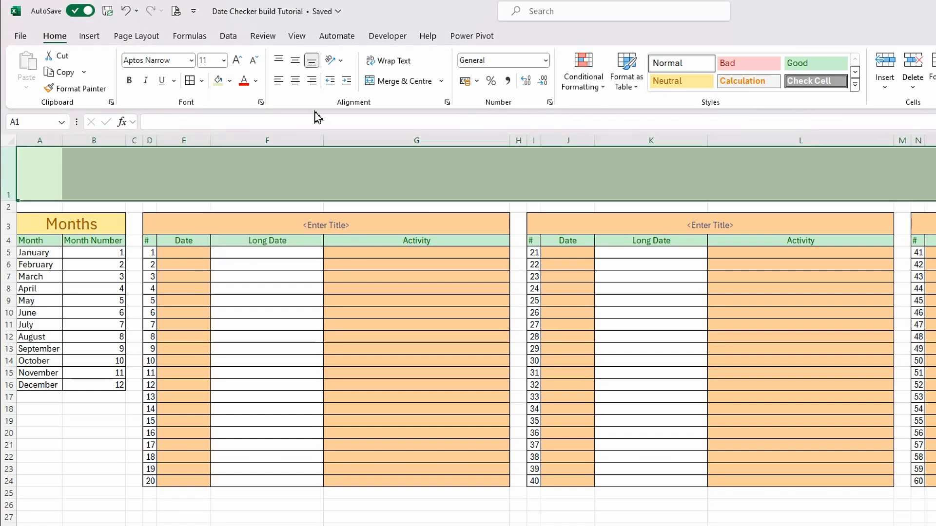
{"action": "left_click", "coordinate": [202, 81]}
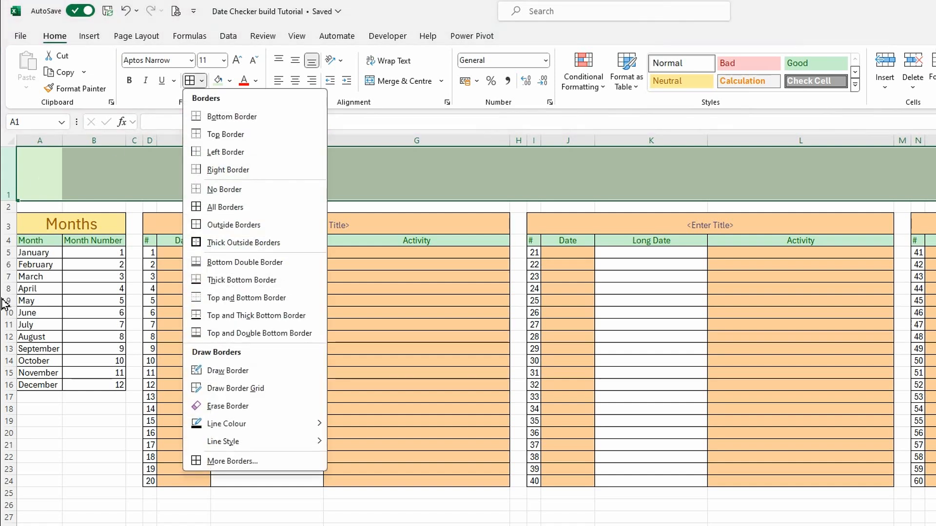
{"action": "left_click", "coordinate": [233, 461]}
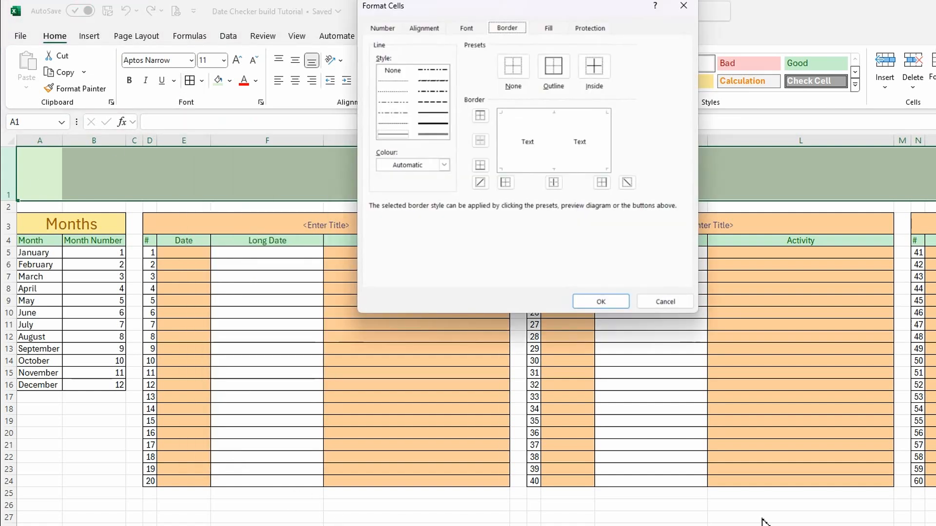
{"action": "left_click", "coordinate": [430, 124]}
{"action": "left_click", "coordinate": [444, 165]}
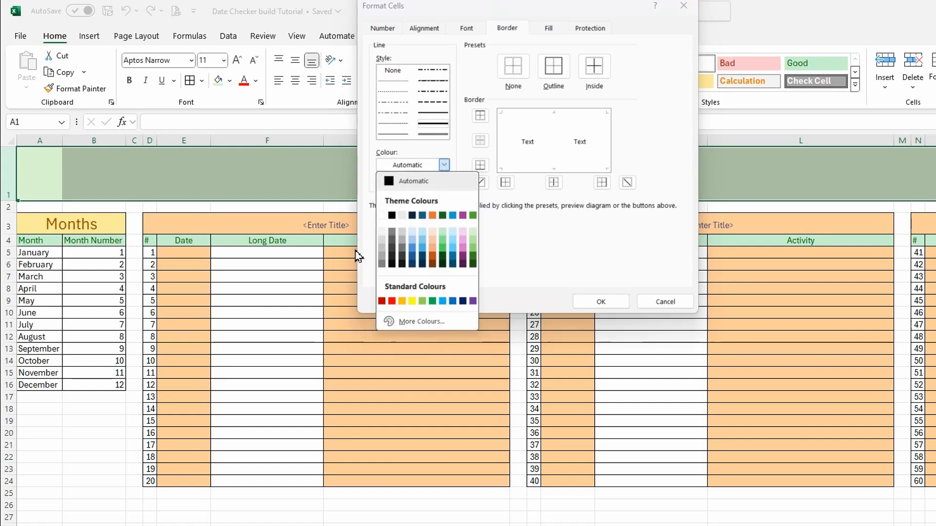
{"action": "left_click", "coordinate": [473, 258]}
{"action": "left_click", "coordinate": [542, 169]}
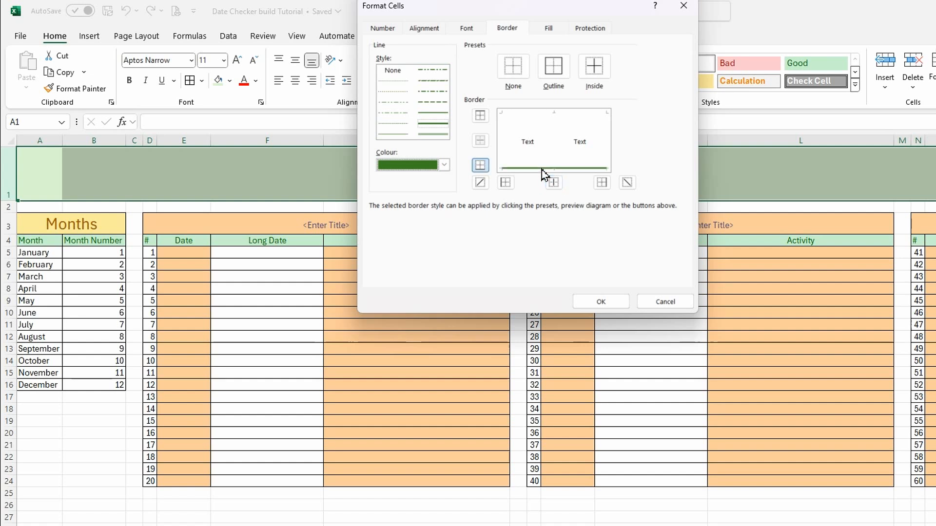
{"action": "left_click", "coordinate": [600, 301]}
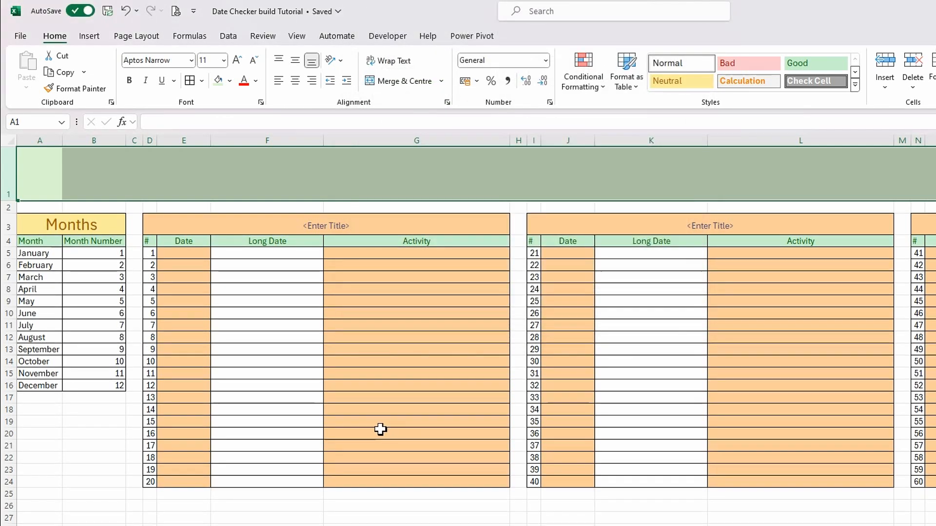
{"action": "left_click", "coordinate": [198, 184]}
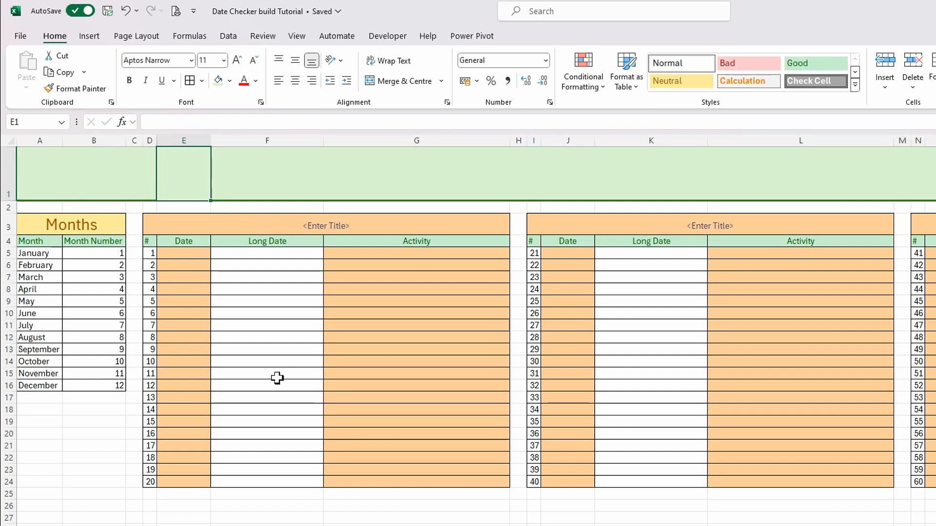
Search the stock icons for calendar and insert the solid calendar icon at A1
{"action": "left_click", "coordinate": [45, 179]}
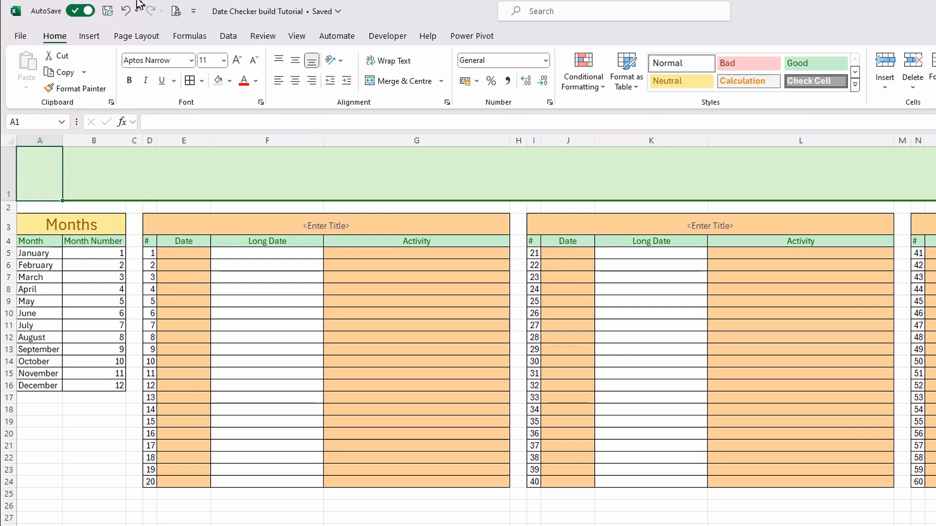
{"action": "left_click", "coordinate": [96, 44]}
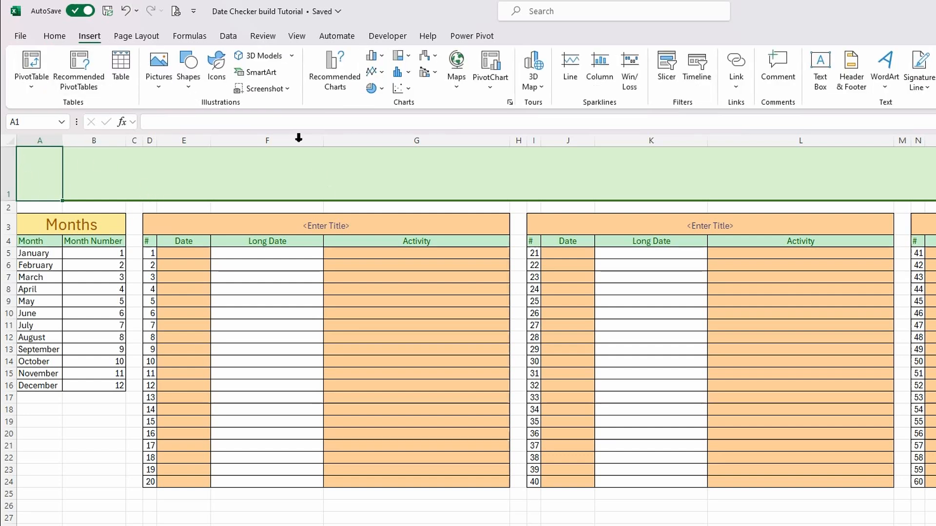
{"action": "left_click", "coordinate": [215, 70]}
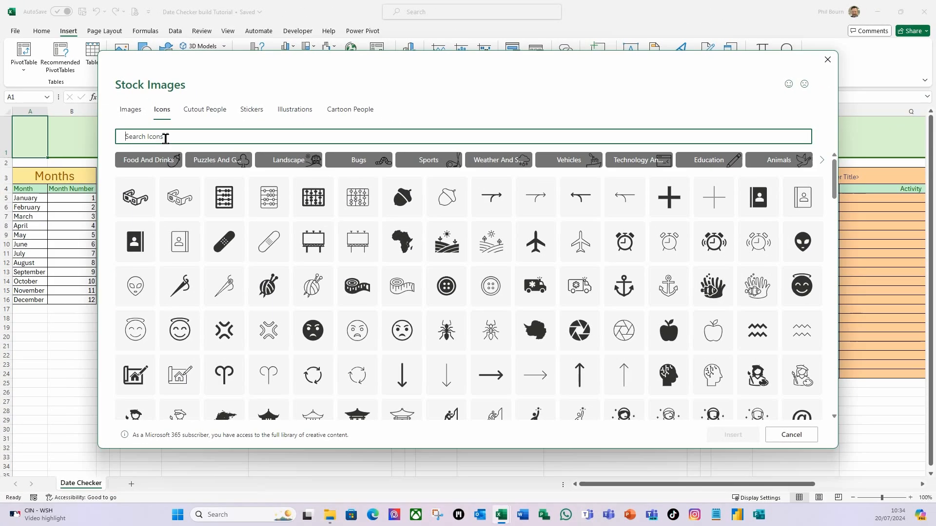
{"action": "type", "text": "cak"}
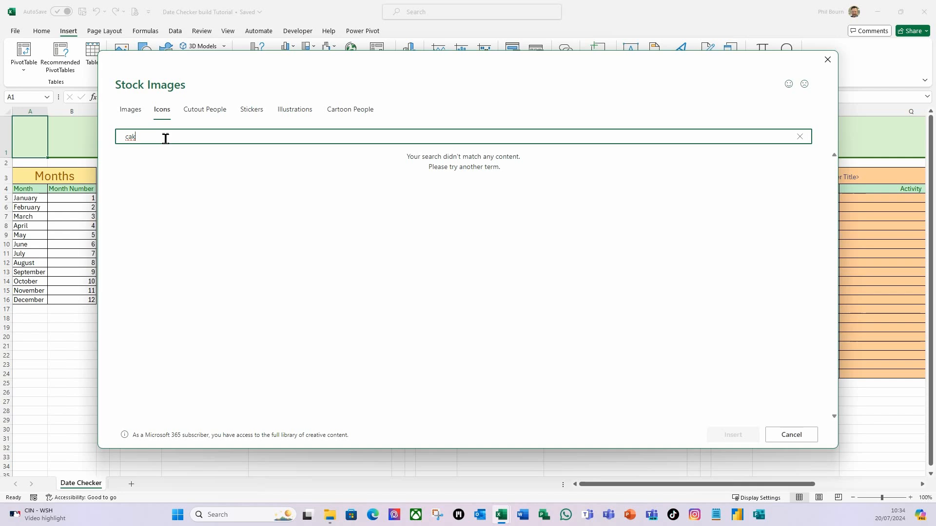
{"action": "type", "text": "dar"}
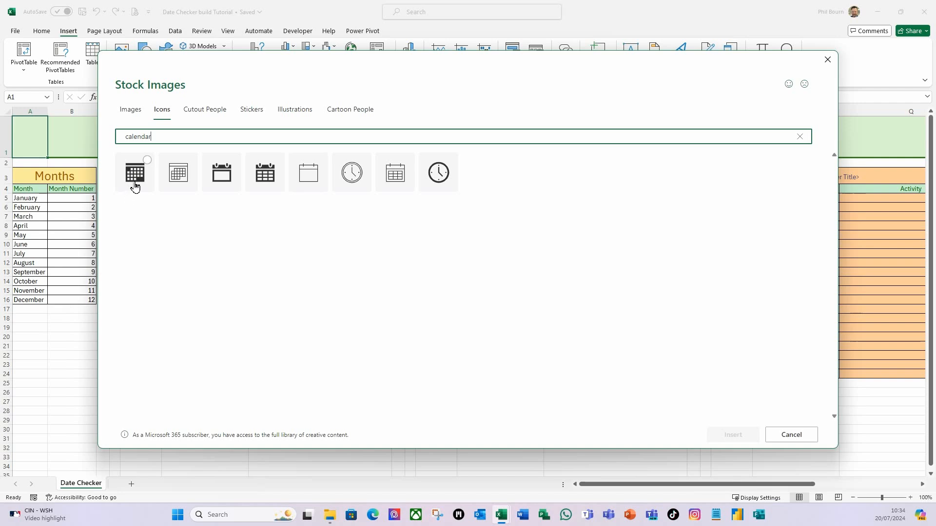
{"action": "left_click", "coordinate": [138, 175]}
{"action": "left_click", "coordinate": [731, 436]}
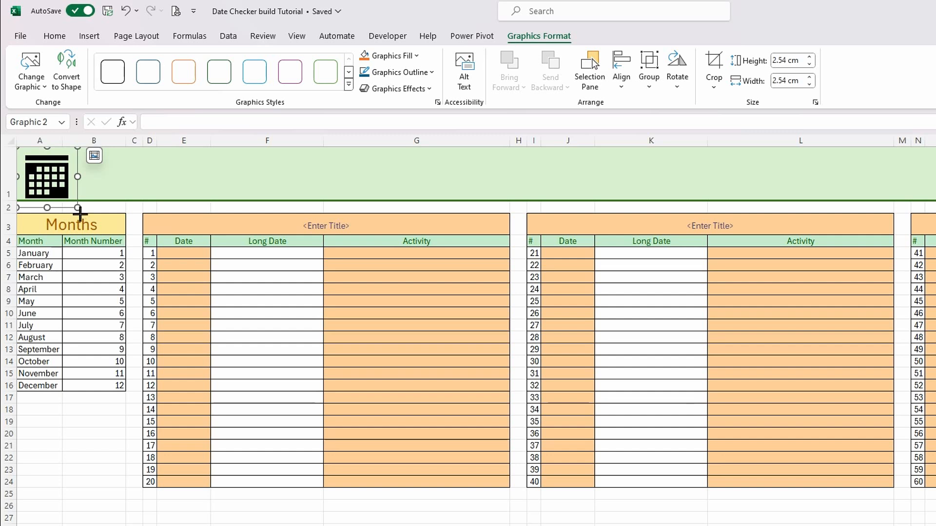
Shrink the calendar icon to about 2.2 cm to fit row 1 and fill it with dark green
{"action": "left_click_drag", "start_coordinate": [79, 213], "coordinate": [62, 202]}
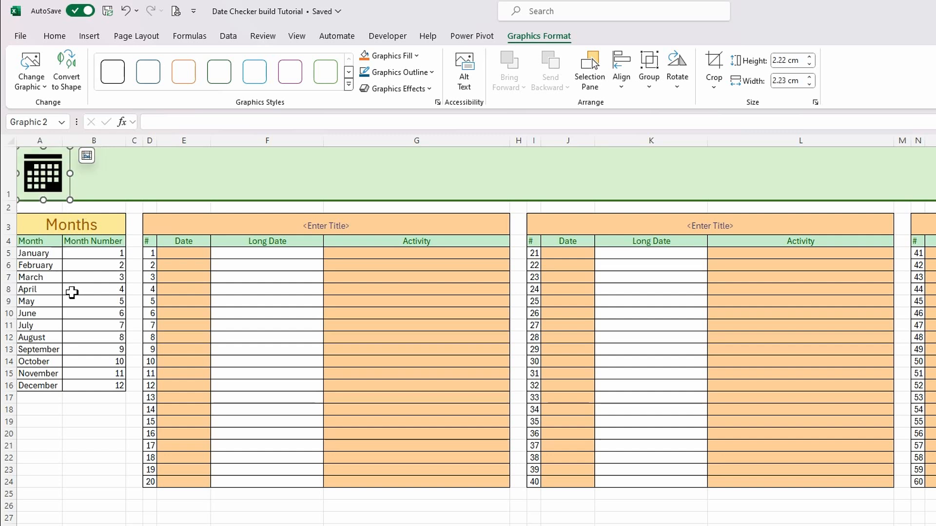
{"action": "left_click", "coordinate": [418, 56]}
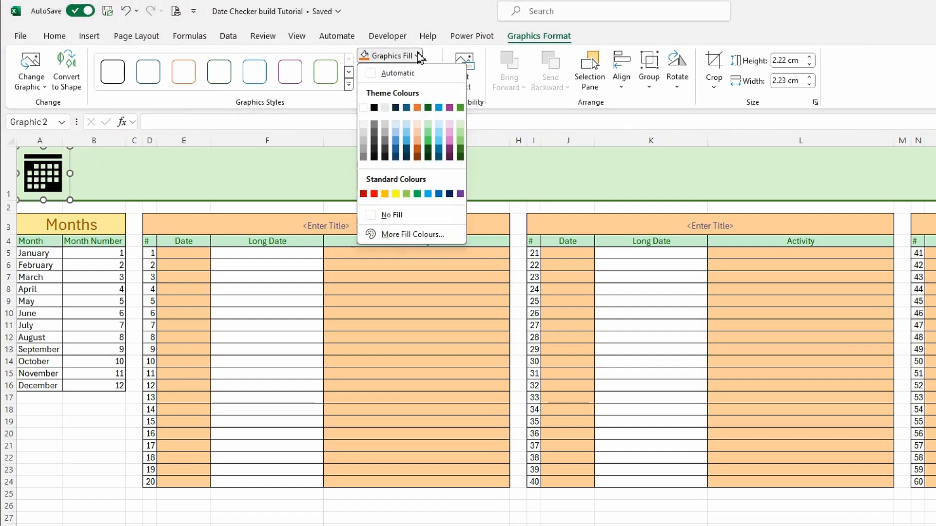
{"action": "left_click", "coordinate": [460, 149]}
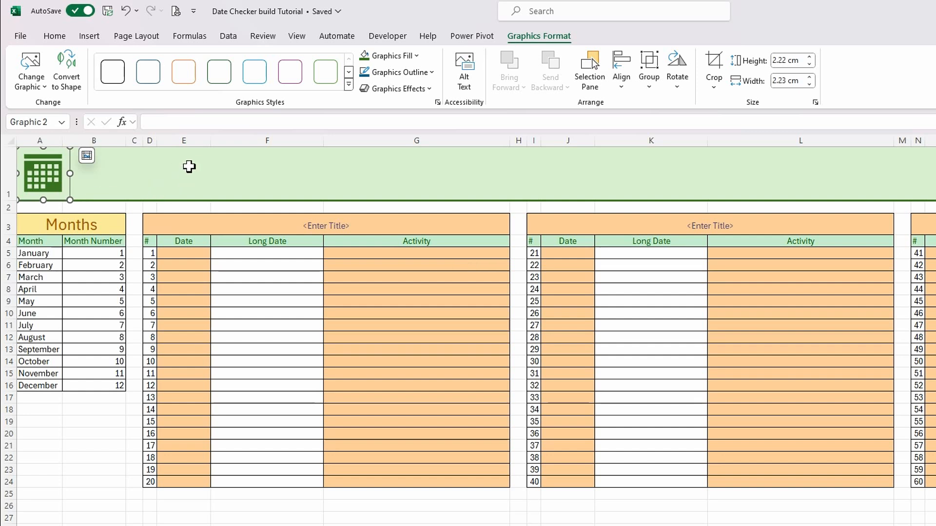
Enter the title Date Checker in cell D1
{"action": "left_click", "coordinate": [151, 171]}
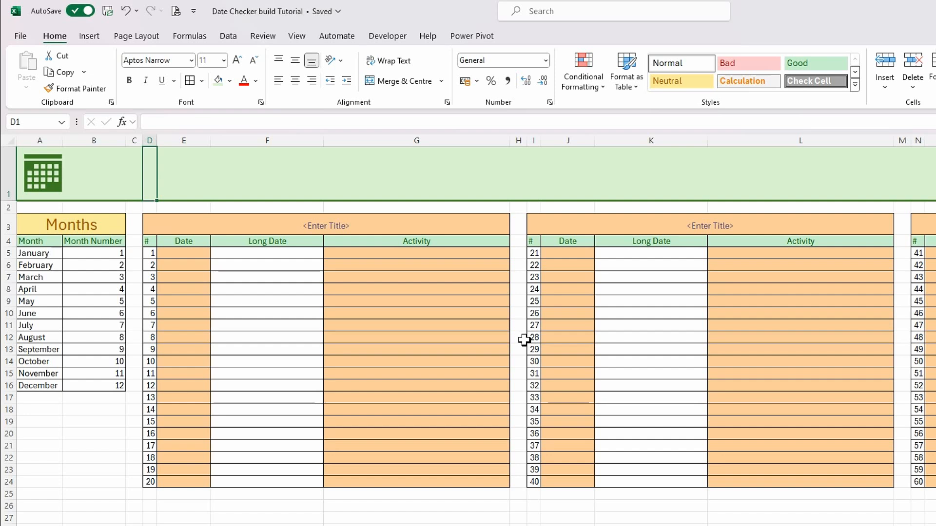
{"action": "type", "text": "Date"}
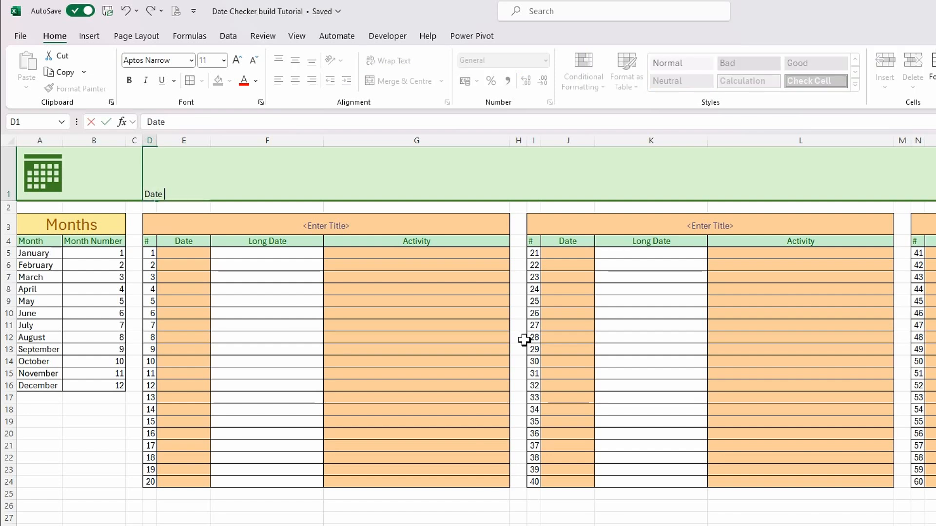
{"action": "type", "text": " Checker"}
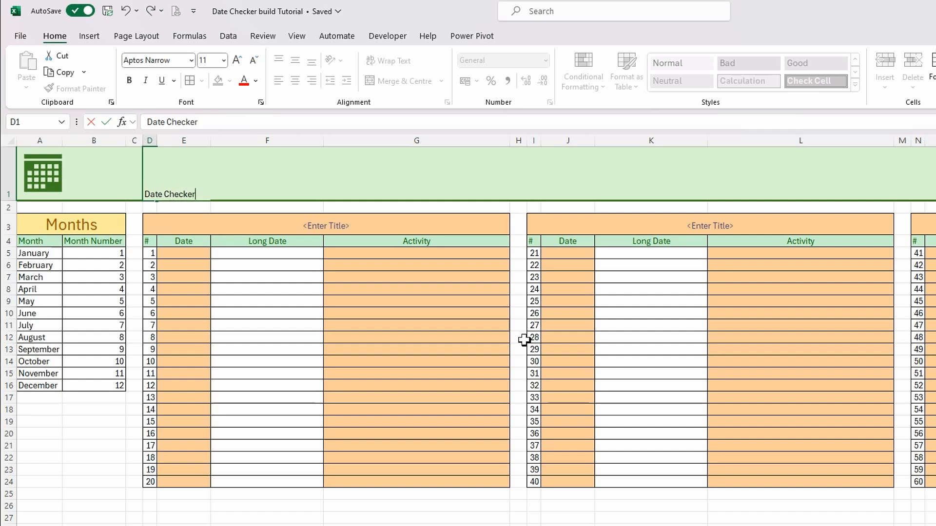
{"action": "key", "text": "Tab"}
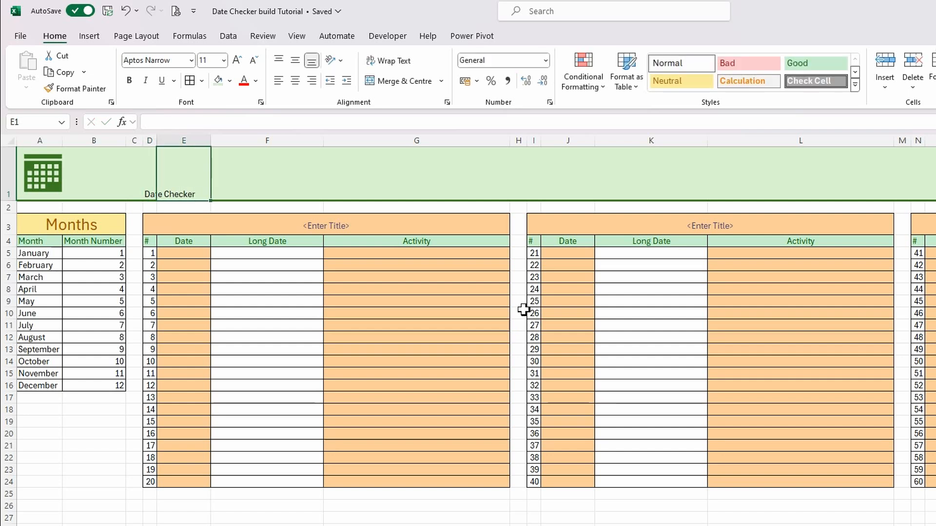
Format the title in D1 as 48 pt bold dark green text, vertically centred in the row
{"action": "left_click", "coordinate": [153, 183]}
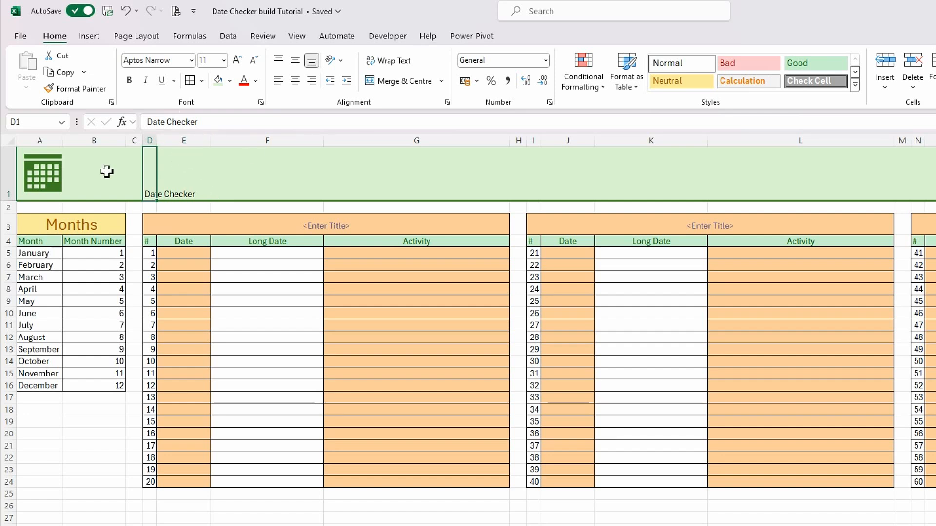
{"action": "left_click", "coordinate": [223, 61]}
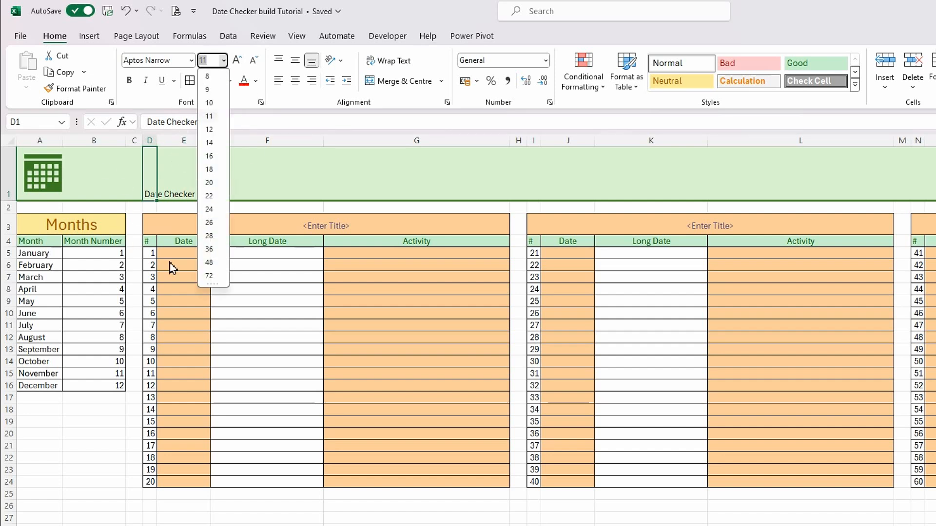
{"action": "left_click", "coordinate": [209, 262]}
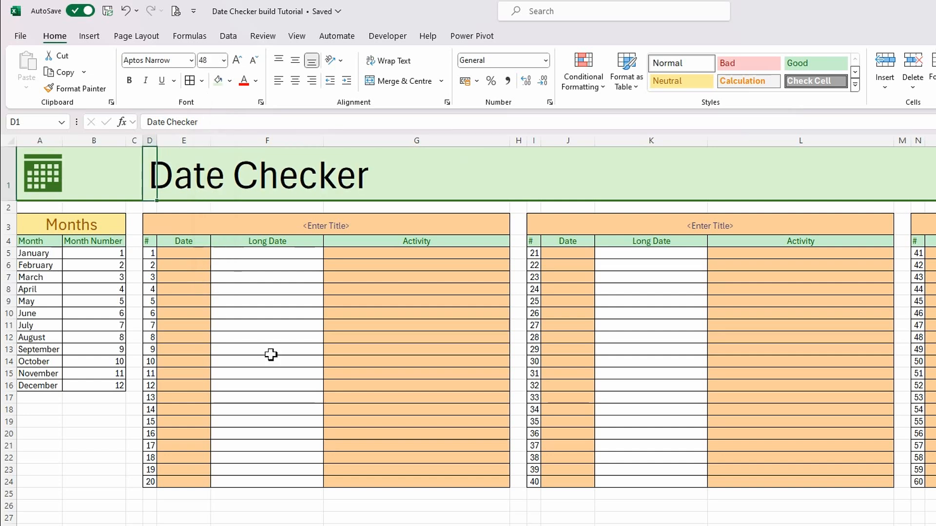
{"action": "left_click", "coordinate": [130, 81]}
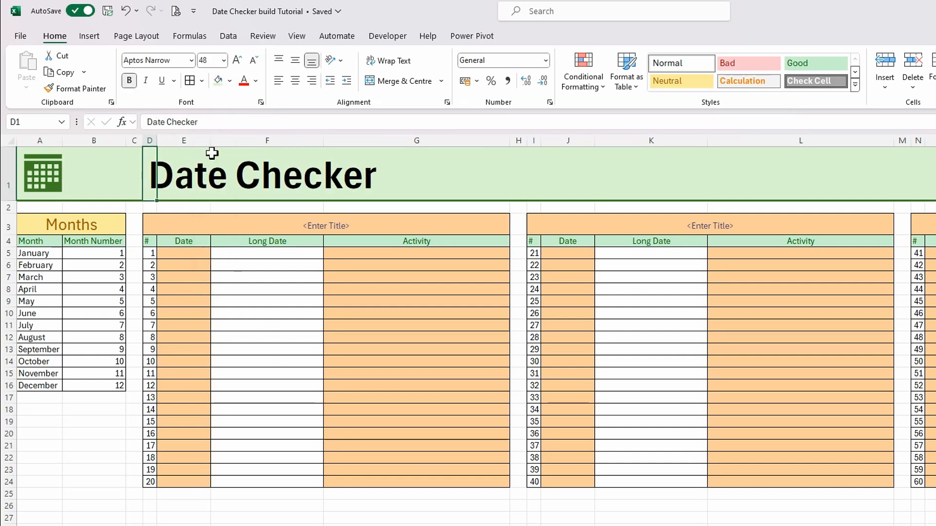
{"action": "left_click", "coordinate": [255, 81]}
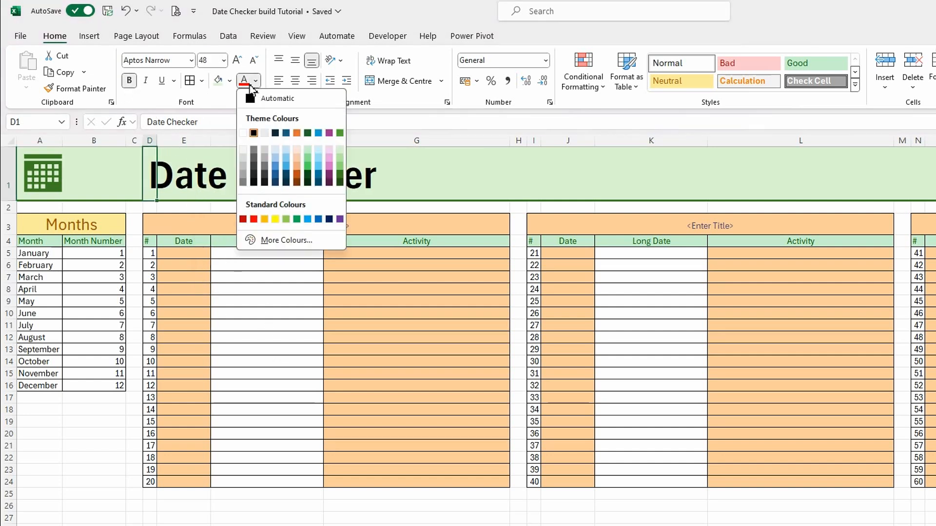
{"action": "left_click", "coordinate": [341, 176]}
{"action": "left_click", "coordinate": [295, 62]}
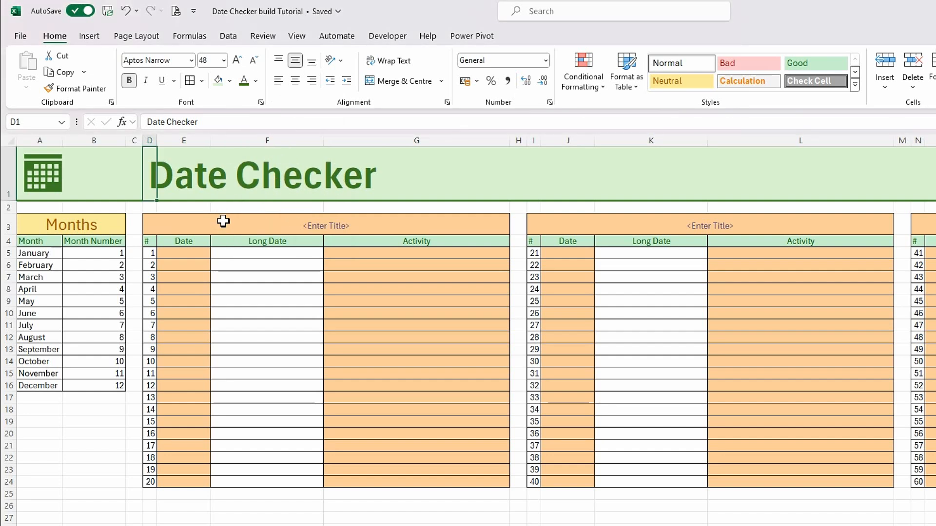
{"action": "left_click", "coordinate": [516, 173]}
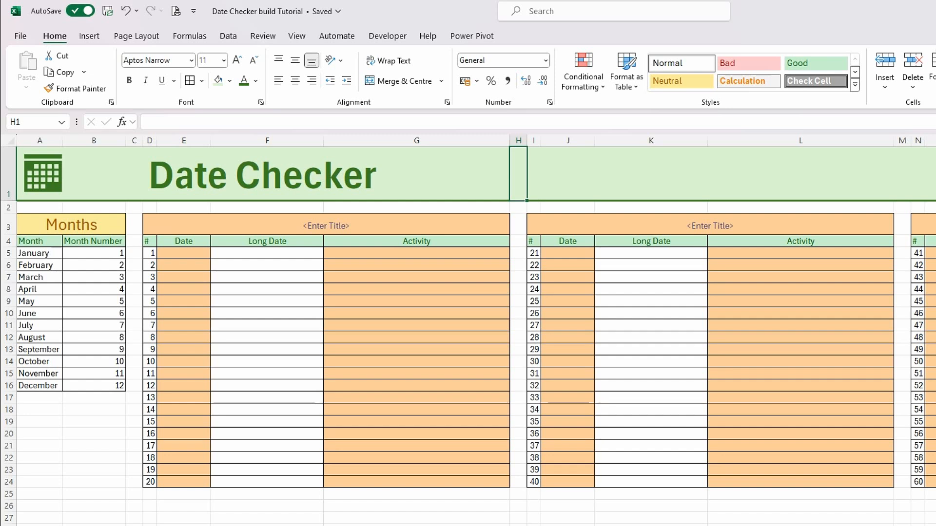
Add a sample entry to row 1 of the first table with date 01/07/2024 in E5 and activity Course Starts in G5
{"action": "left_click", "coordinate": [166, 254]}
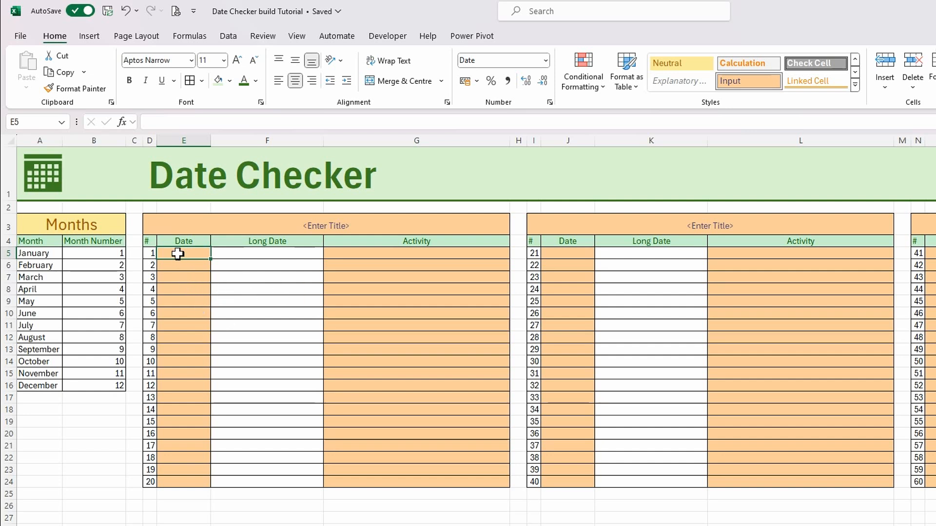
{"action": "type", "text": "01/07/2024"}
{"action": "key", "text": "Tab"}
{"action": "key", "text": "Tab"}
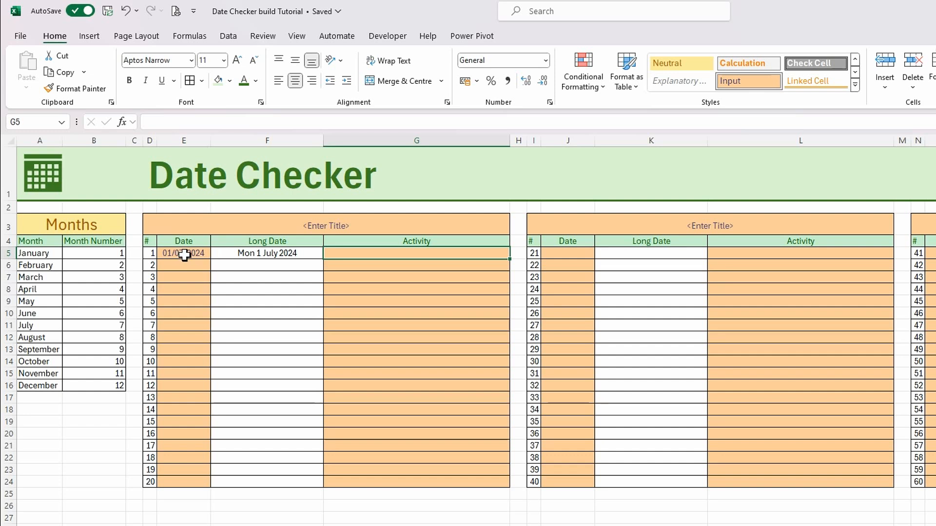
{"action": "type", "text": "Course Starts"}
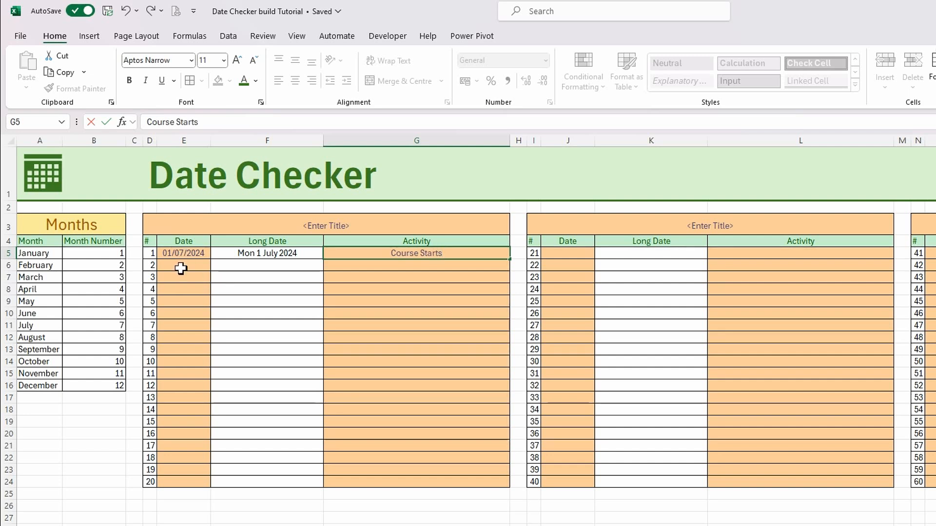
{"action": "left_click", "coordinate": [185, 256]}
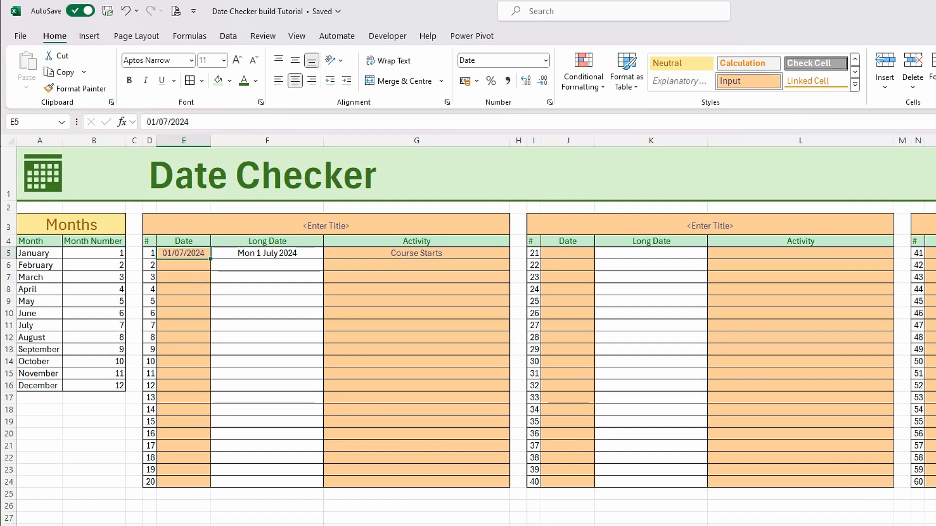
Enter the label Adjustment Option in cell X4, beside the fourth date table
{"action": "left_click_drag", "start_coordinate": [723, 484], "coordinate": [826, 483]}
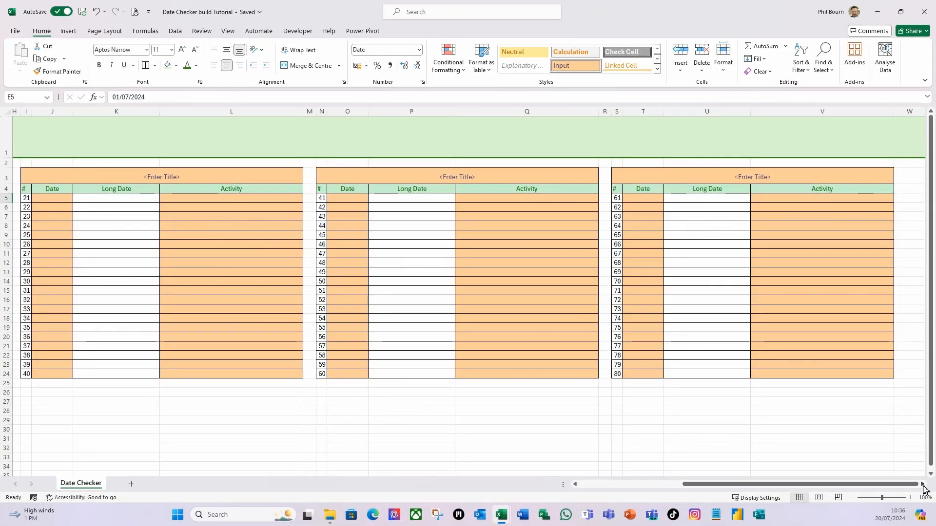
{"action": "left_click", "coordinate": [932, 6]}
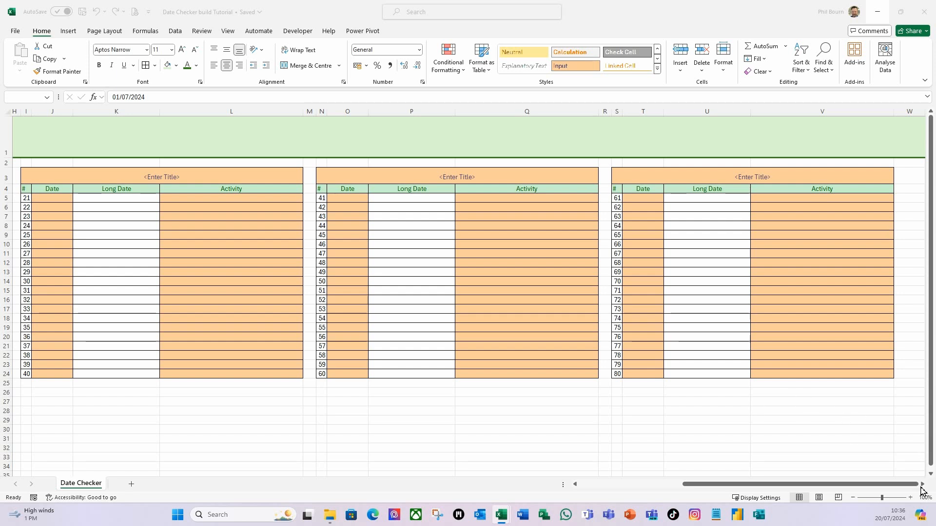
{"action": "left_click", "coordinate": [922, 484]}
{"action": "left_click", "coordinate": [922, 484]}
{"action": "left_click", "coordinate": [922, 484]}
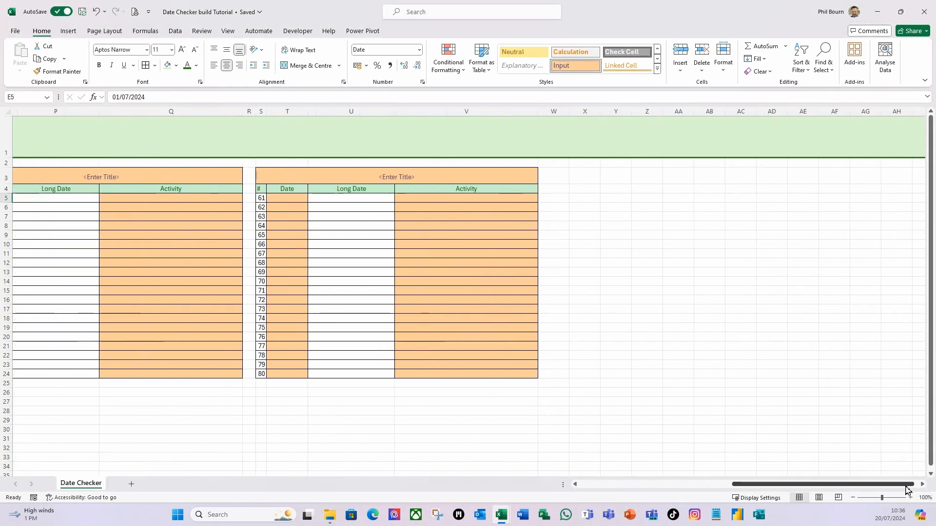
{"action": "left_click", "coordinate": [580, 191]}
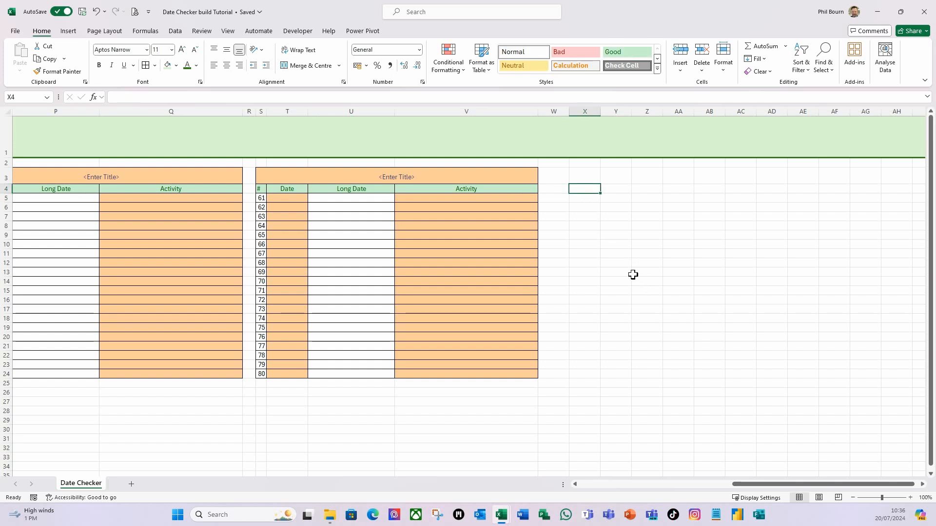
{"action": "type", "text": "Adjustment"}
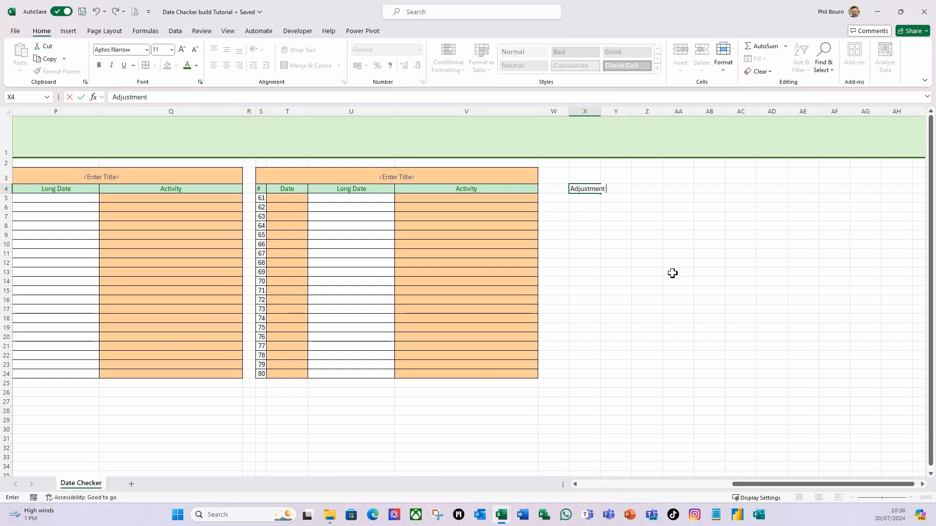
{"action": "type", "text": "ion"}
{"action": "key", "text": "Return"}
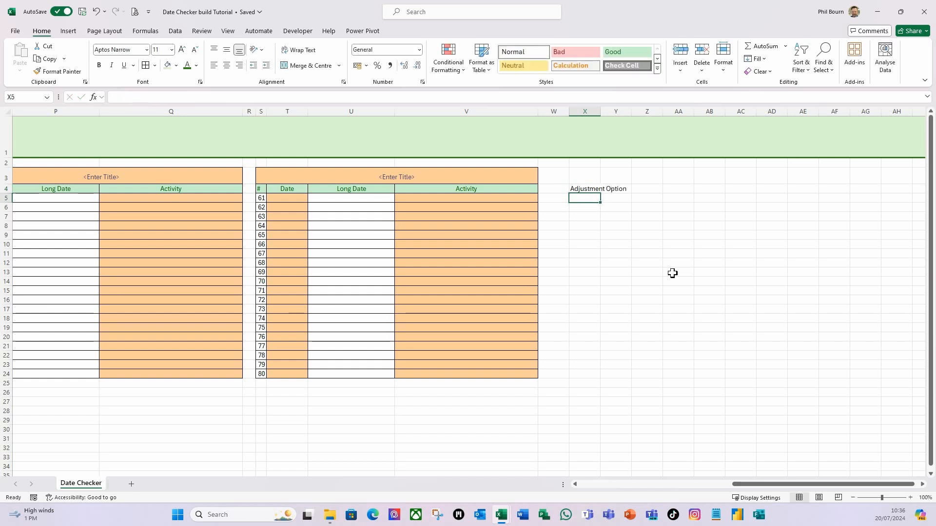
Add the labels Adjustment Type in X5 and Days in X6
{"action": "type", "text": "Adjust"}
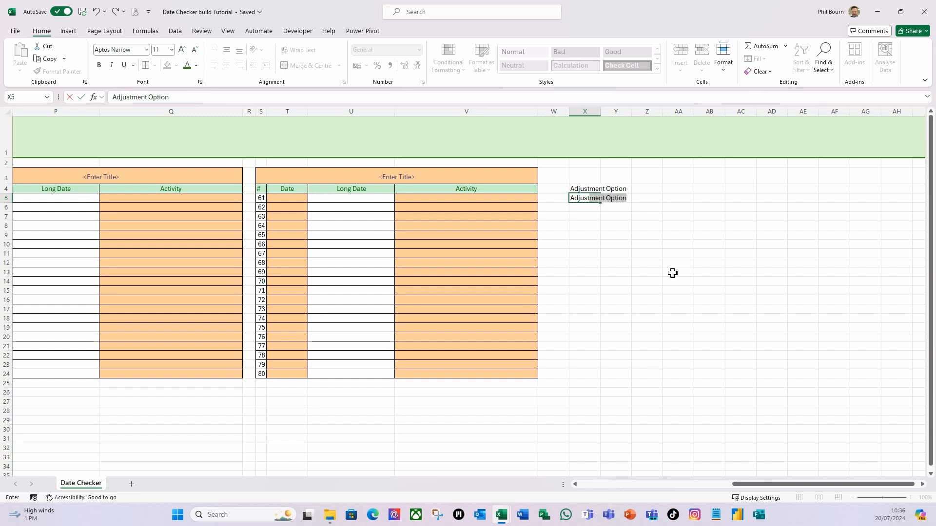
{"action": "type", "text": "ment Type"}
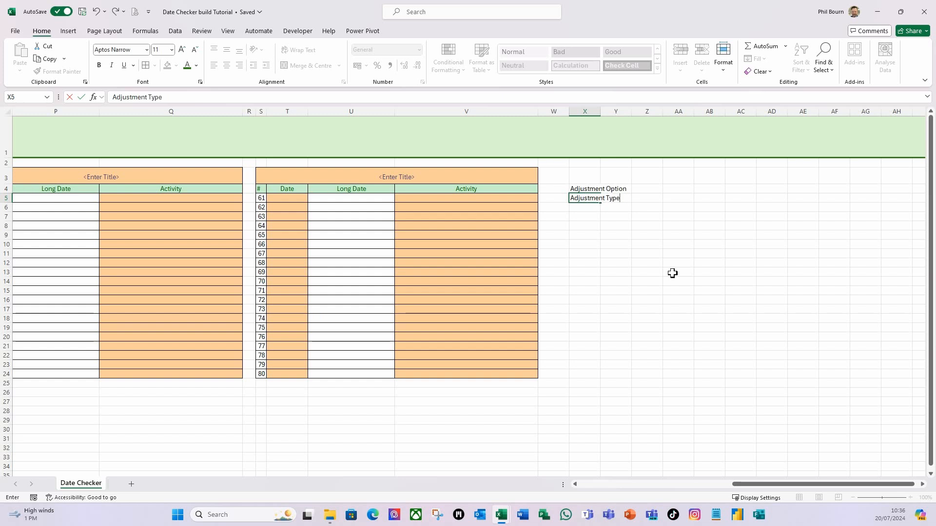
{"action": "key", "text": "Tab"}
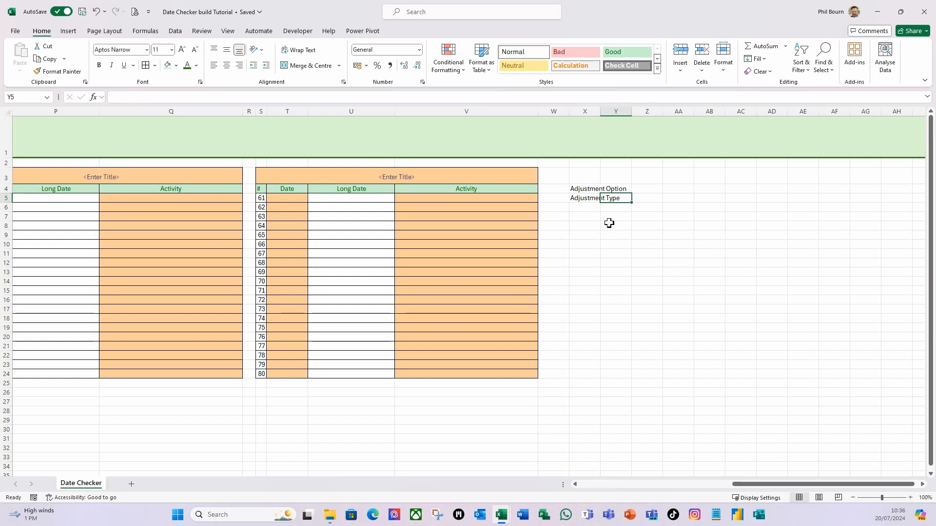
{"action": "left_click", "coordinate": [588, 206]}
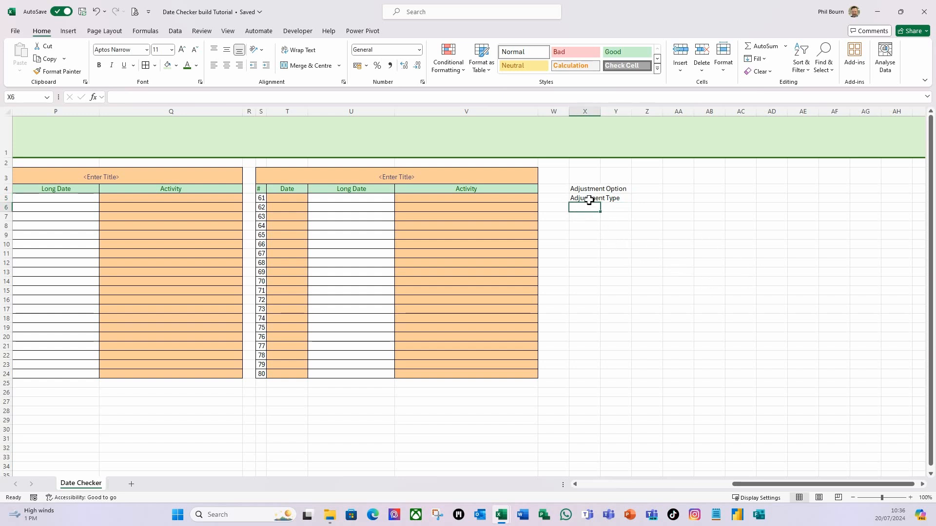
{"action": "type", "text": "D"}
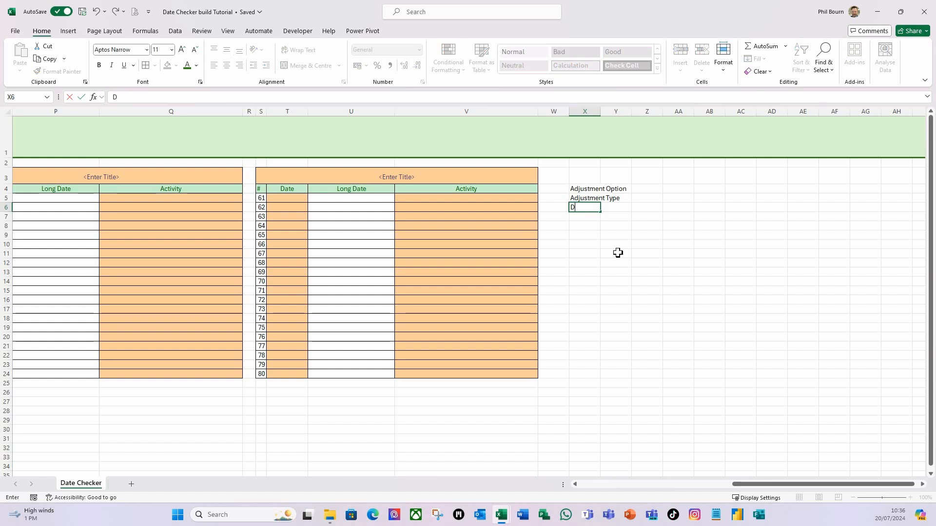
{"action": "type", "text": "ays"}
{"action": "key", "text": "Tab"}
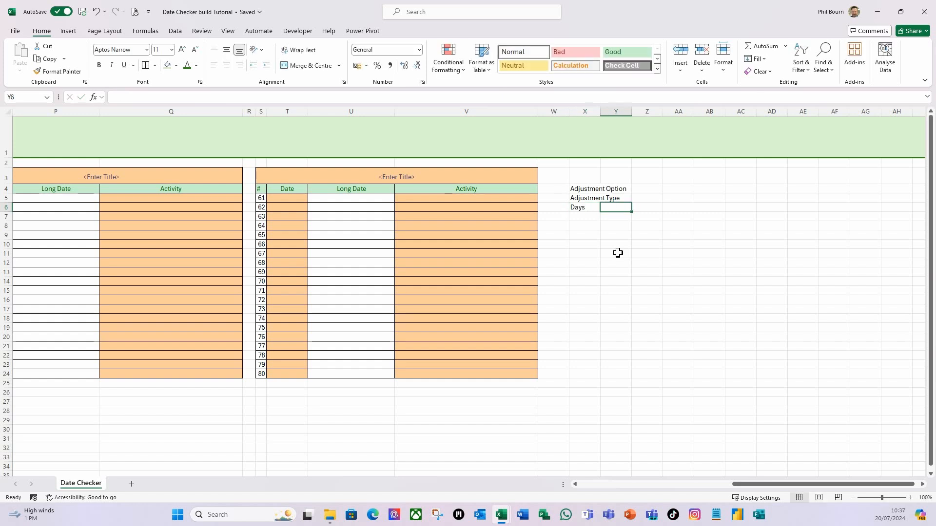
Merge and centre each of the three adjustment labels across columns X and Y in rows 4 to 6
{"action": "left_click_drag", "start_coordinate": [582, 188], "coordinate": [610, 188]}
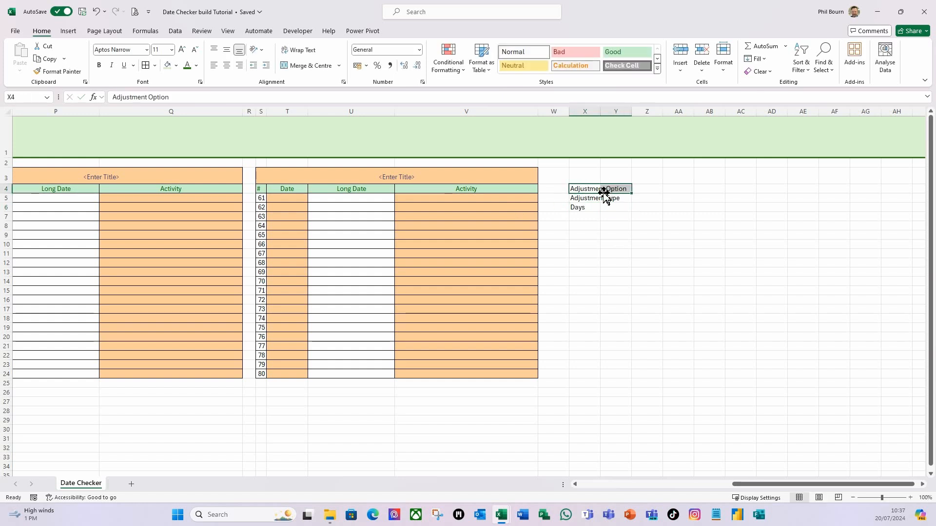
{"action": "left_click", "coordinate": [310, 66]}
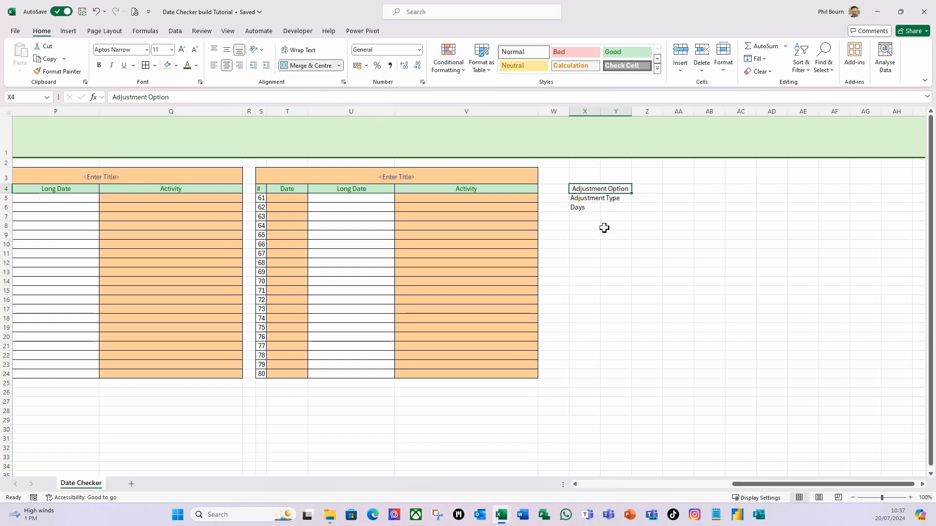
{"action": "left_click", "coordinate": [598, 199]}
{"action": "mouse_move", "coordinate": [598, 199]}
{"action": "left_mouse_down"}
{"action": "mouse_move", "coordinate": [616, 198]}
{"action": "mouse_move", "coordinate": [583, 207]}
{"action": "mouse_move", "coordinate": [609, 208]}
{"action": "left_mouse_up"}
{"action": "left_click", "coordinate": [310, 65]}
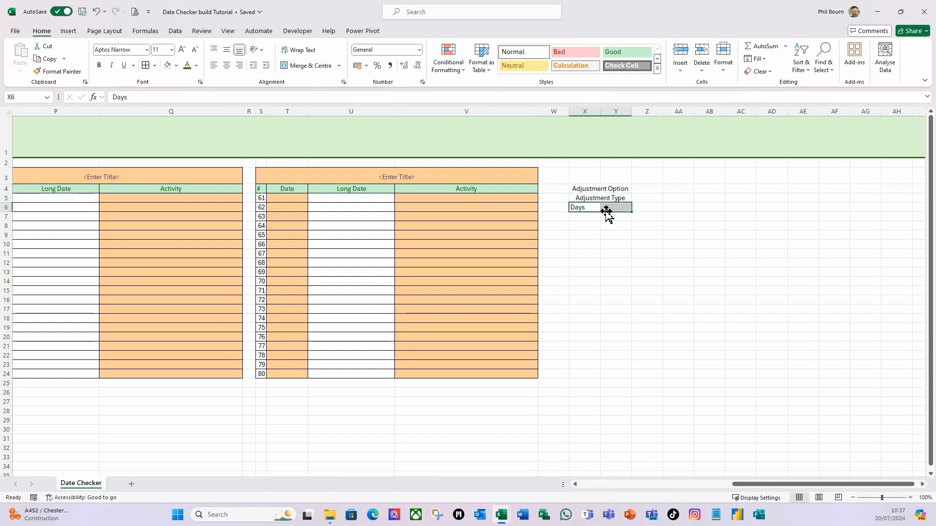
{"action": "left_click", "coordinate": [298, 69]}
{"action": "left_click", "coordinate": [606, 283]}
Apply the Neutral cell style to the adjustment labels in X4:Y6
{"action": "left_click_drag", "start_coordinate": [600, 190], "coordinate": [600, 207]}
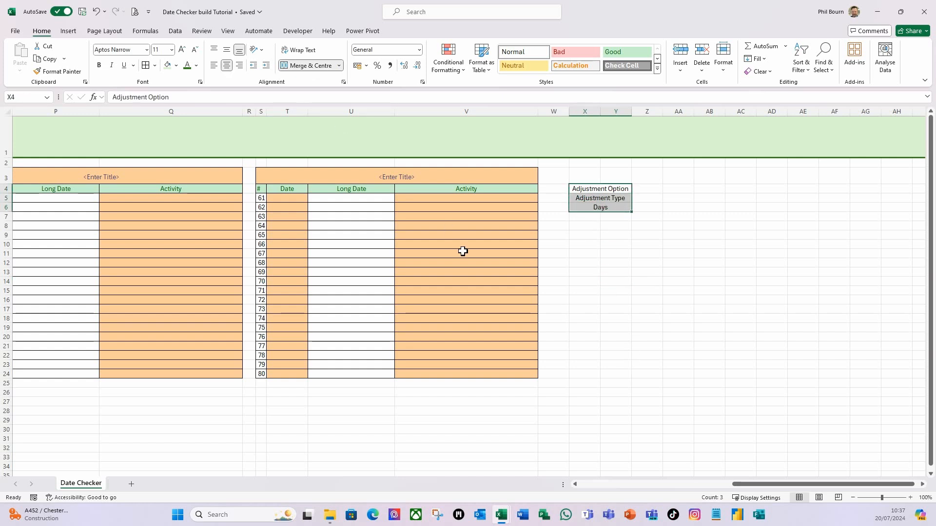
{"action": "left_click", "coordinate": [528, 68]}
{"action": "left_click", "coordinate": [641, 274]}
{"action": "left_click", "coordinate": [647, 190]}
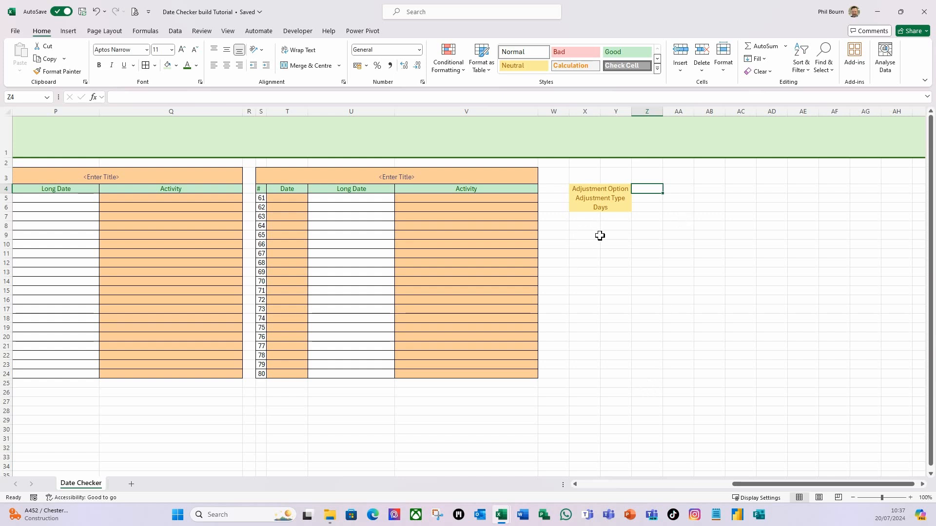
Set the width of column X to 14 and column Y to 5
{"action": "left_click", "coordinate": [590, 113]}
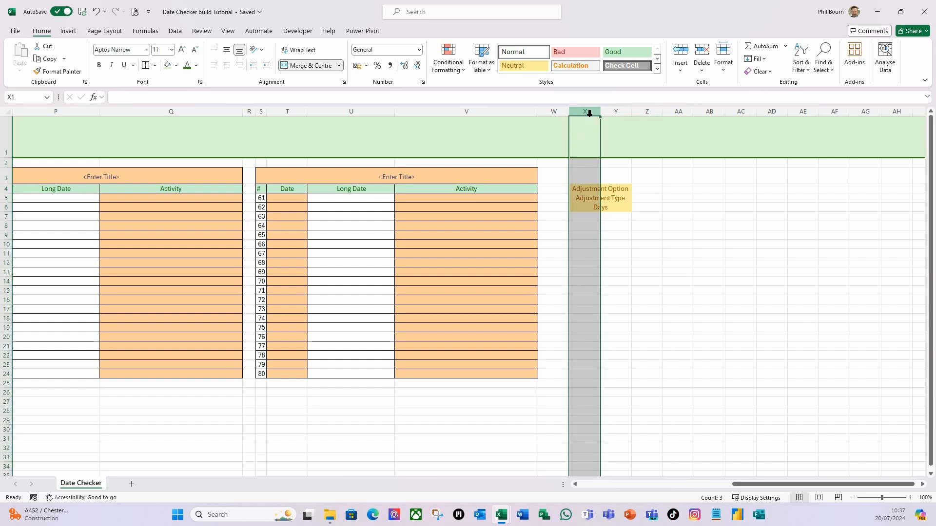
{"action": "right_click", "coordinate": [591, 113]}
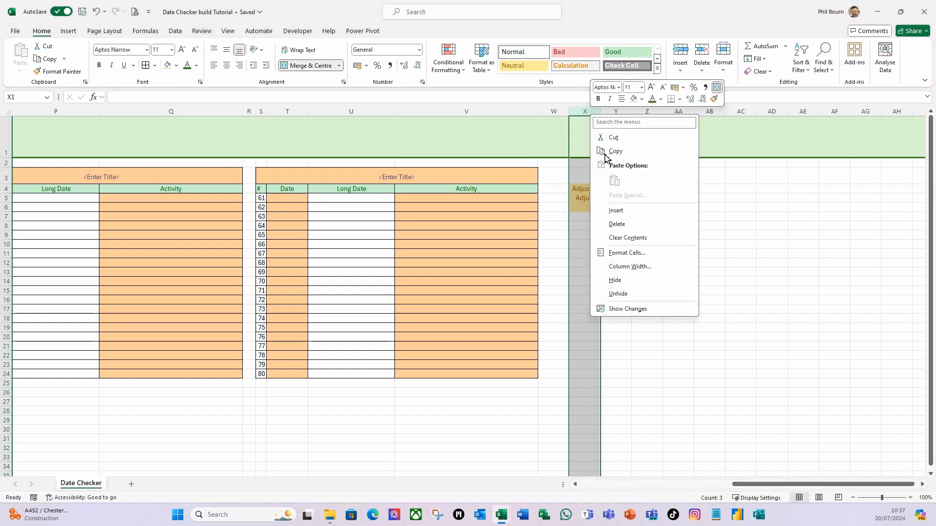
{"action": "left_click", "coordinate": [642, 268]}
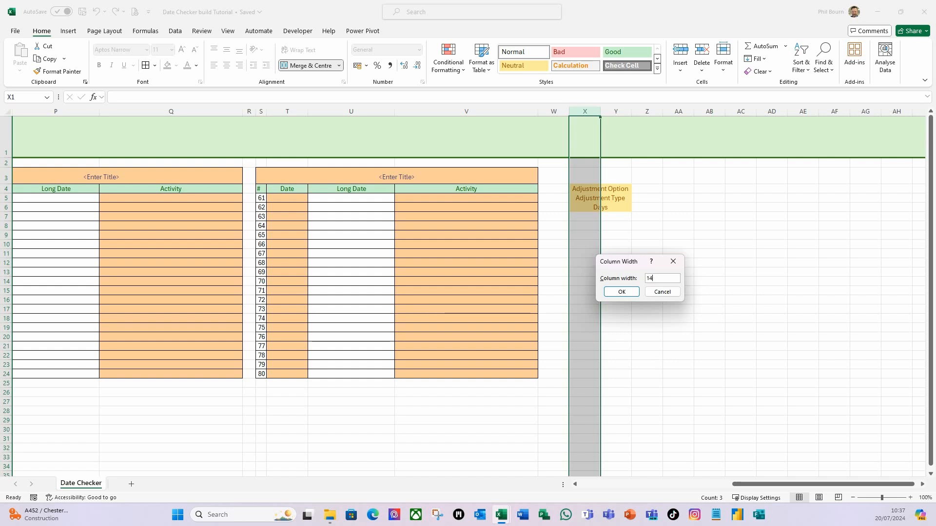
{"action": "left_click", "coordinate": [619, 292]}
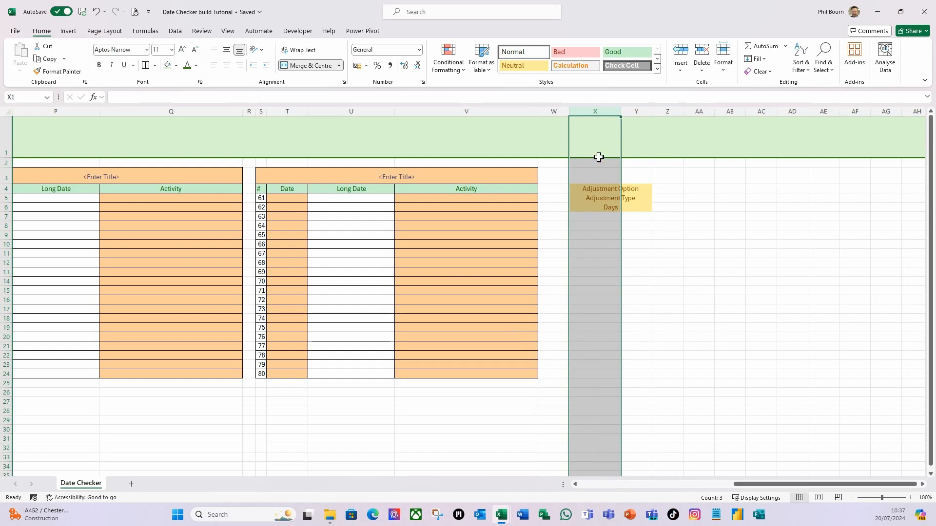
{"action": "left_click", "coordinate": [639, 113]}
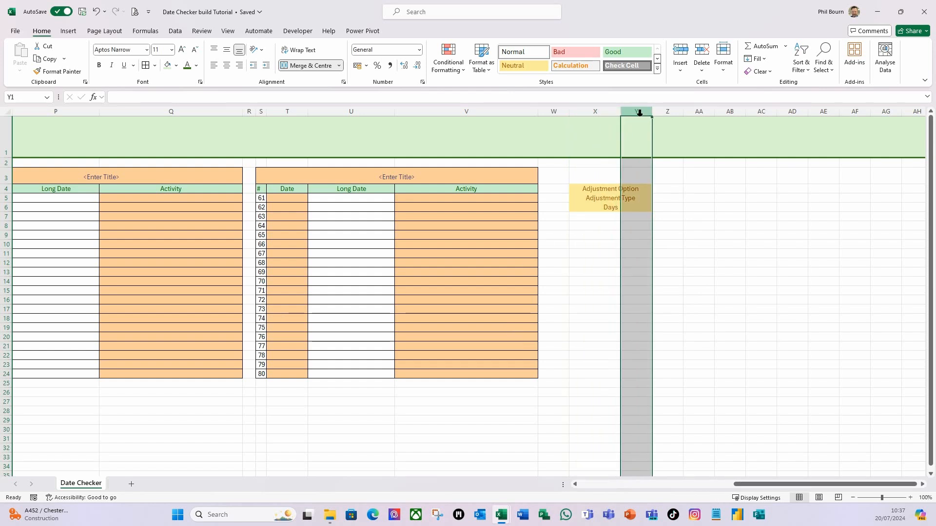
{"action": "right_click", "coordinate": [642, 114]}
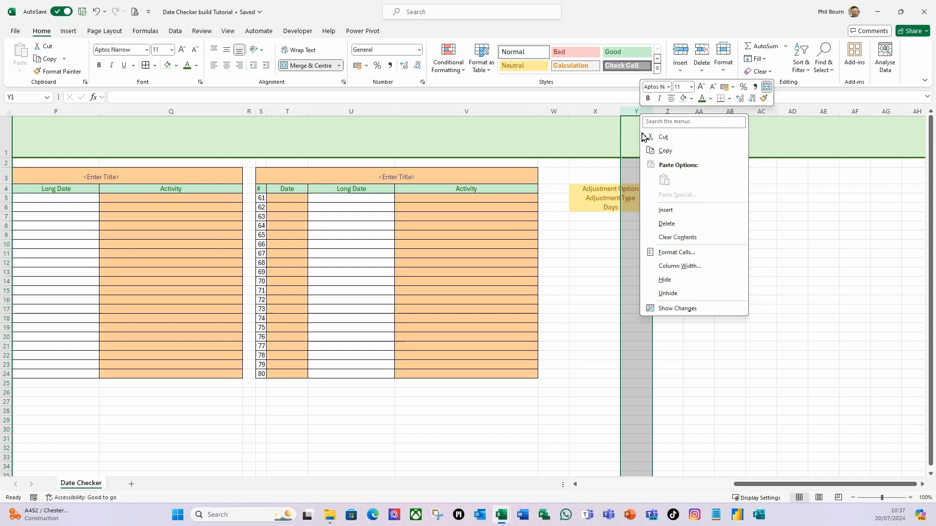
{"action": "left_click", "coordinate": [670, 264]}
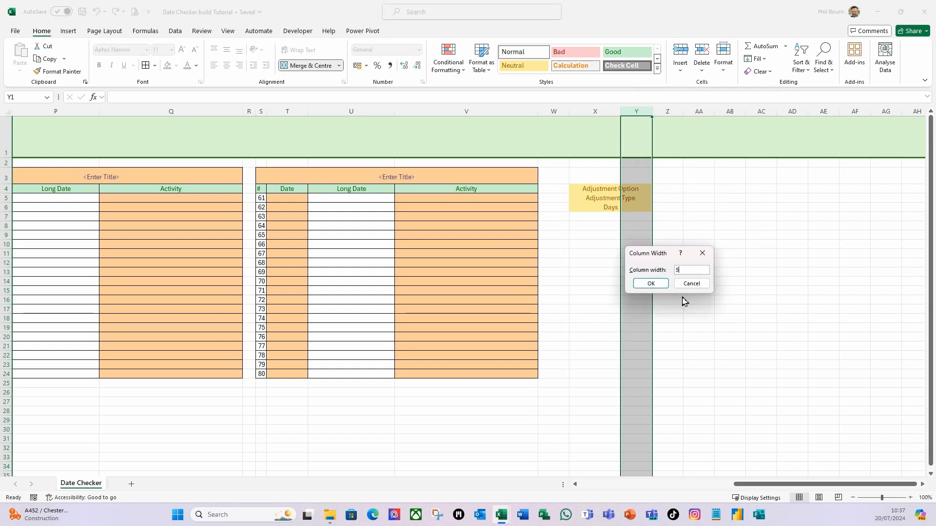
{"action": "left_click", "coordinate": [651, 284]}
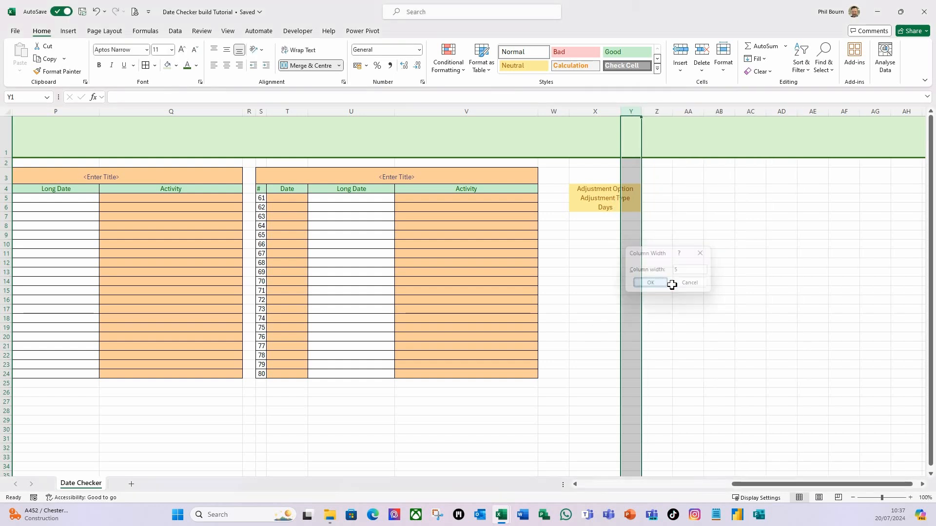
Set the width of column Z to 14
{"action": "left_click", "coordinate": [655, 113]}
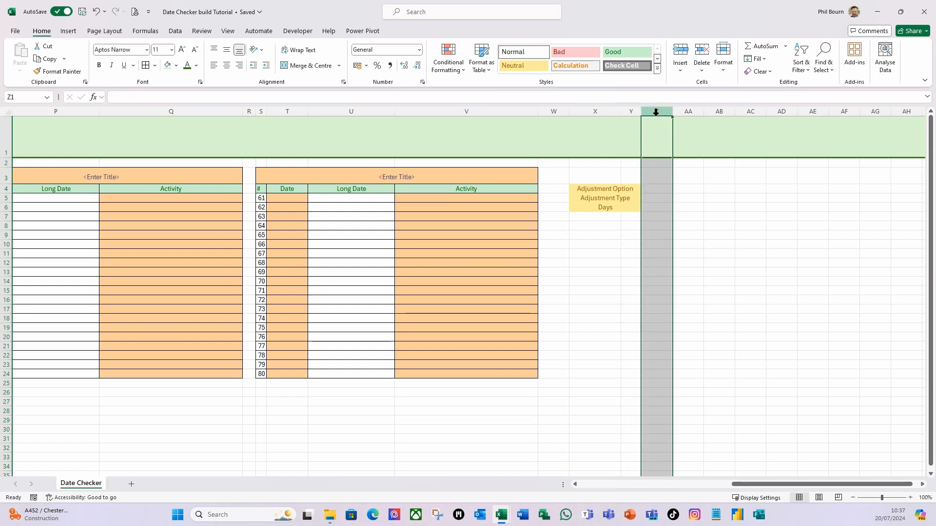
{"action": "right_click", "coordinate": [656, 112]}
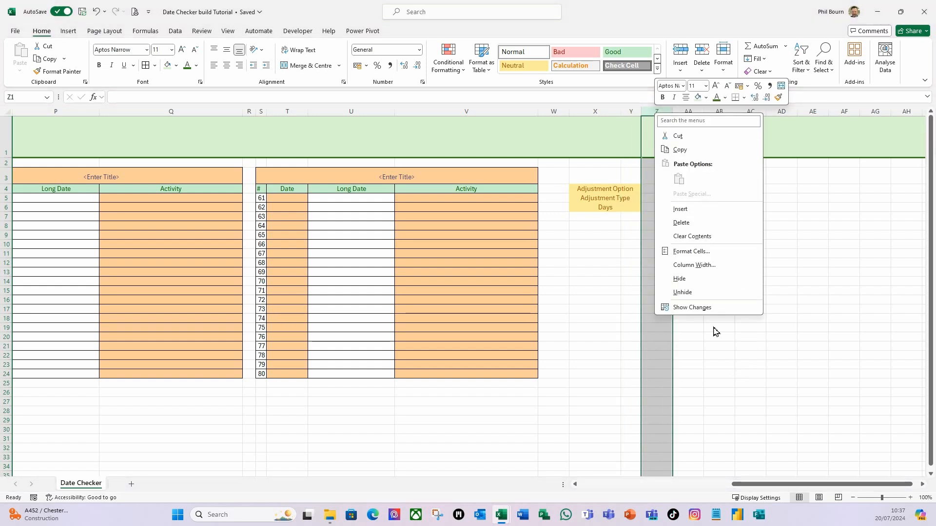
{"action": "left_click", "coordinate": [703, 265]}
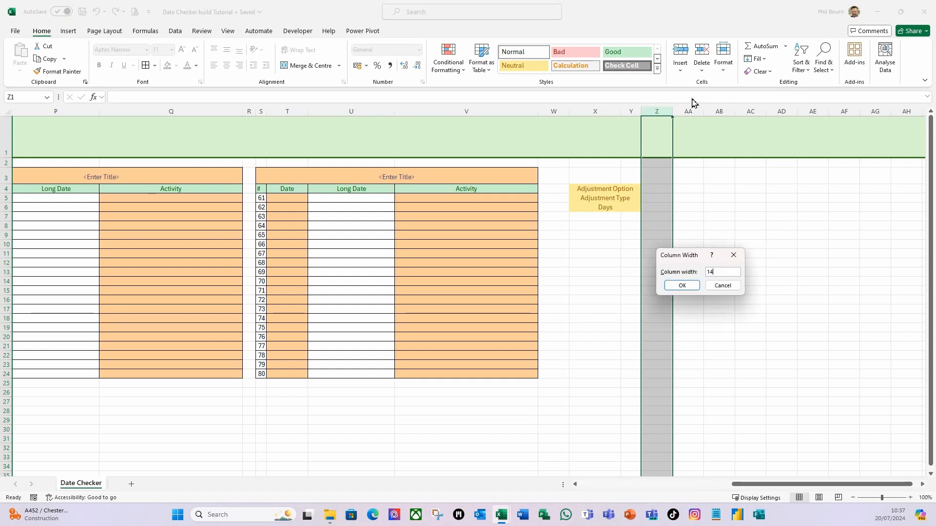
{"action": "left_click", "coordinate": [683, 286]}
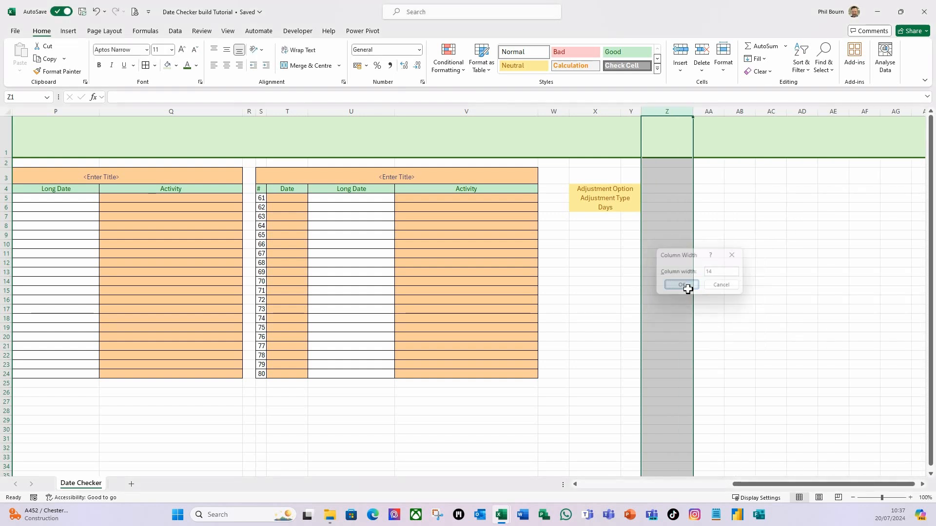
{"action": "left_click", "coordinate": [587, 290]}
Add a list validation with the options Include and Exclude to Z4, and choose Include
{"action": "left_click", "coordinate": [672, 192]}
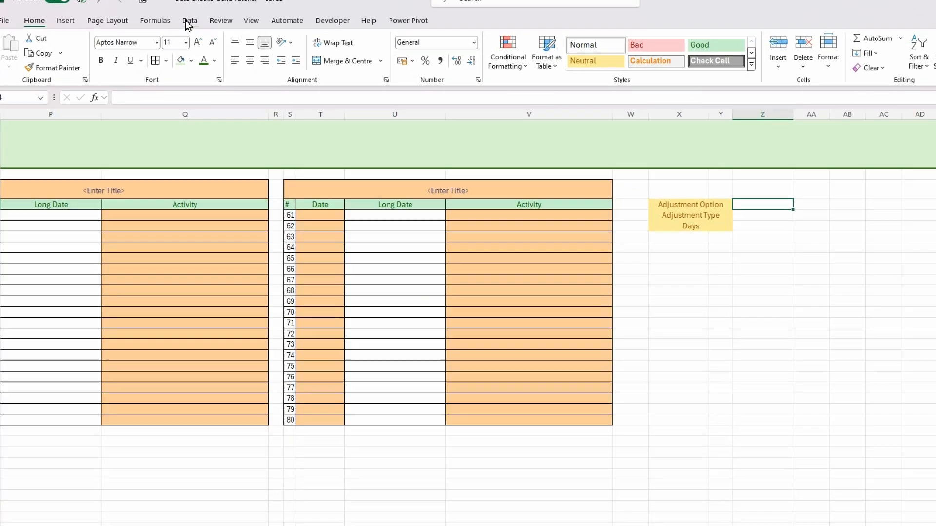
{"action": "left_click", "coordinate": [175, 31]}
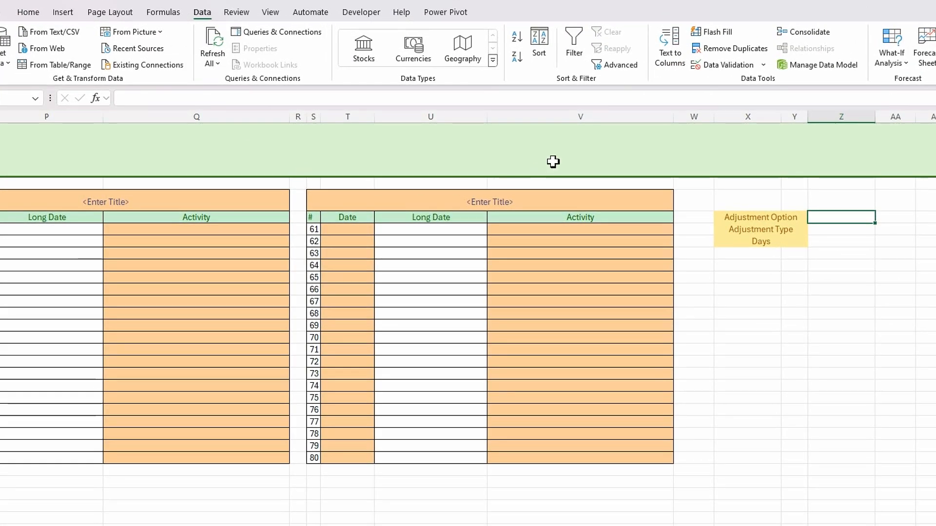
{"action": "left_click", "coordinate": [762, 65]}
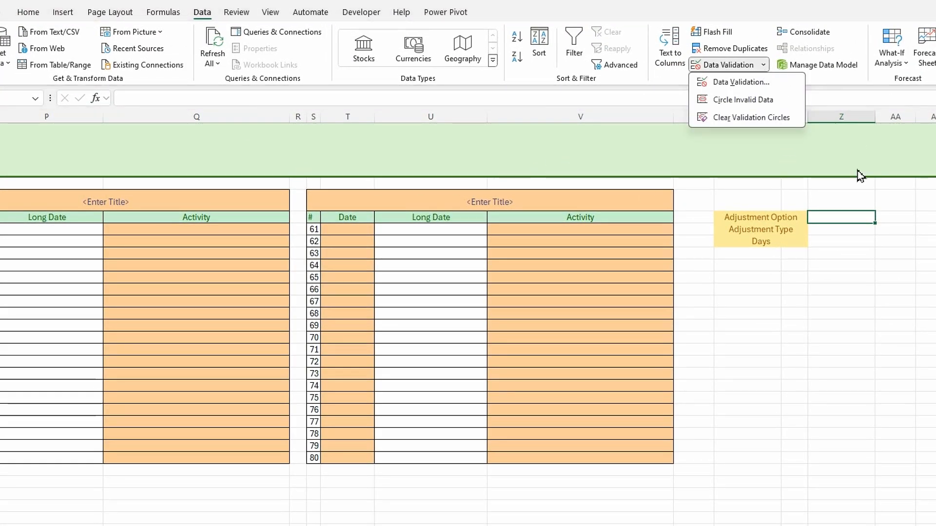
{"action": "left_click", "coordinate": [749, 84]}
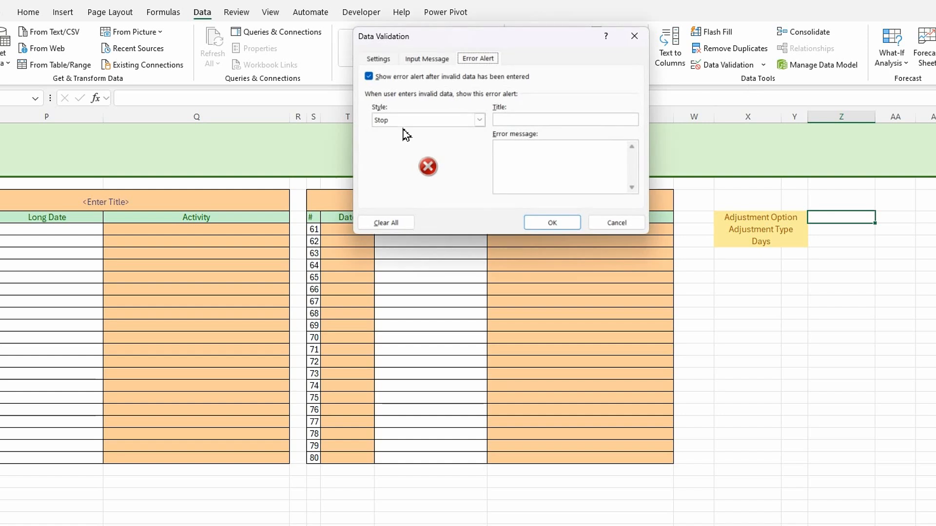
{"action": "left_click", "coordinate": [392, 61]}
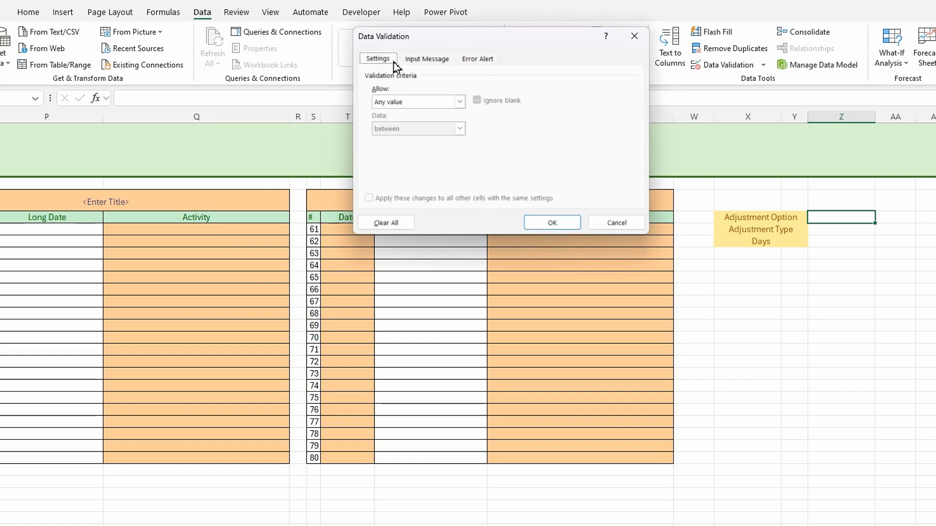
{"action": "left_click", "coordinate": [460, 102]}
{"action": "left_click", "coordinate": [390, 141]}
{"action": "left_click", "coordinate": [400, 161]}
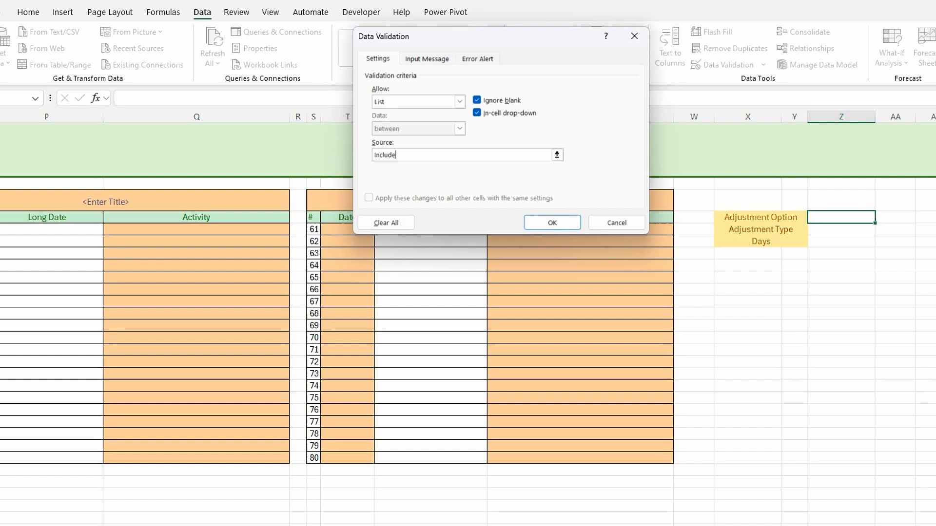
{"action": "type", "text": "Include,Exclude"}
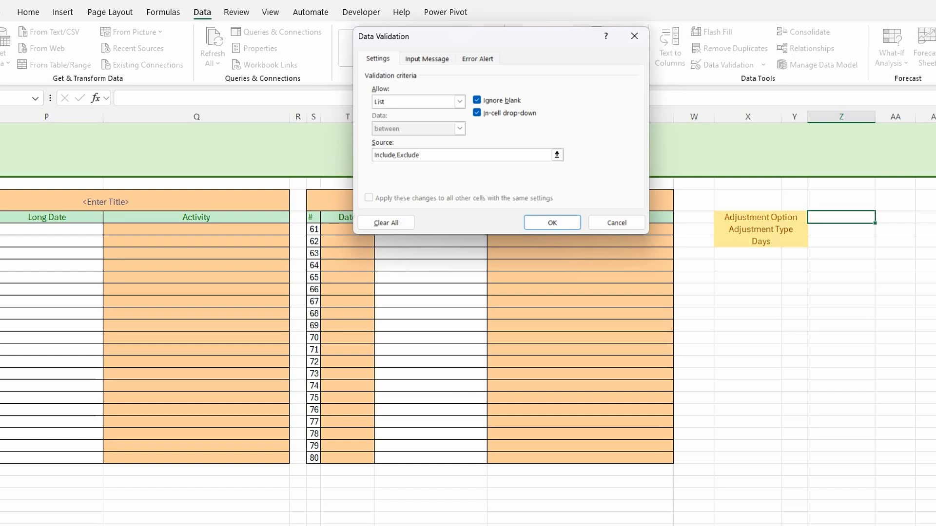
{"action": "left_click", "coordinate": [549, 224]}
{"action": "left_click", "coordinate": [882, 219]}
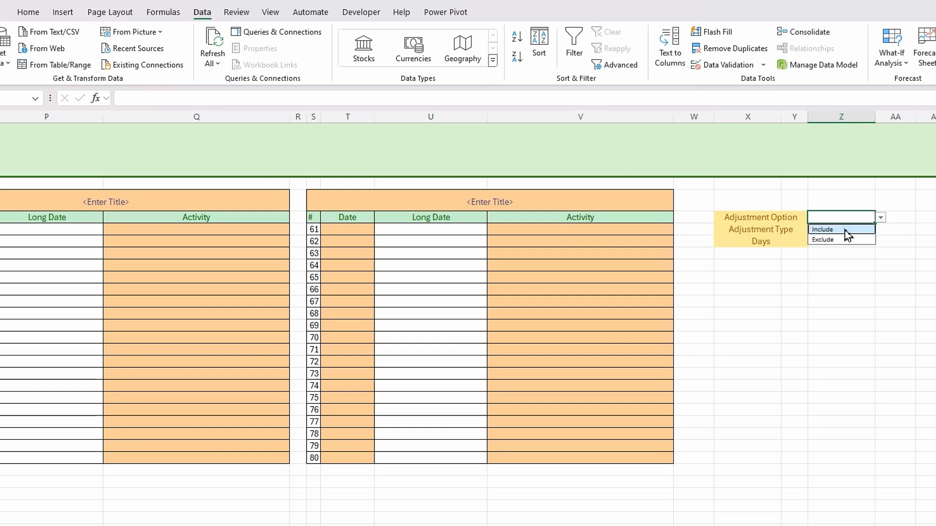
{"action": "left_click", "coordinate": [846, 230]}
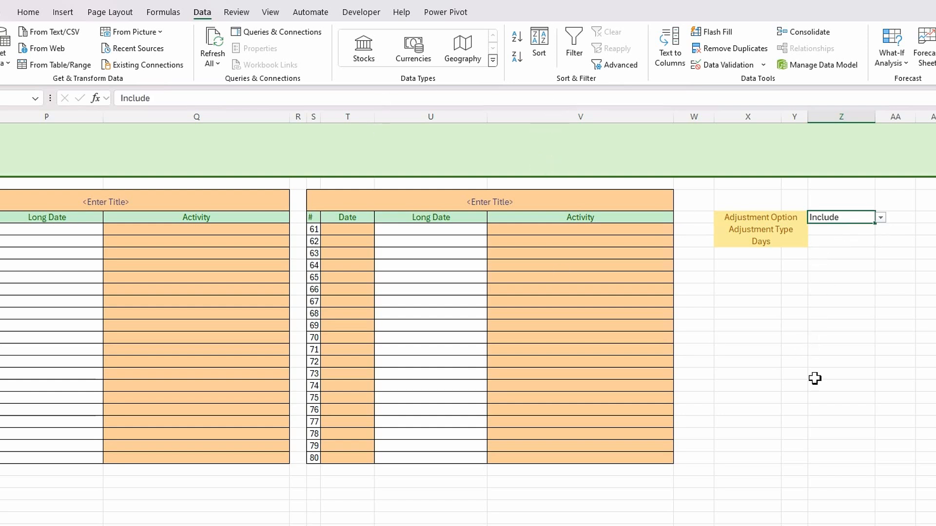
Centre the contents of the adjustment input cells Z4:Z6 horizontally
{"action": "left_click", "coordinate": [804, 316]}
{"action": "left_click_drag", "start_coordinate": [843, 229], "coordinate": [848, 239]}
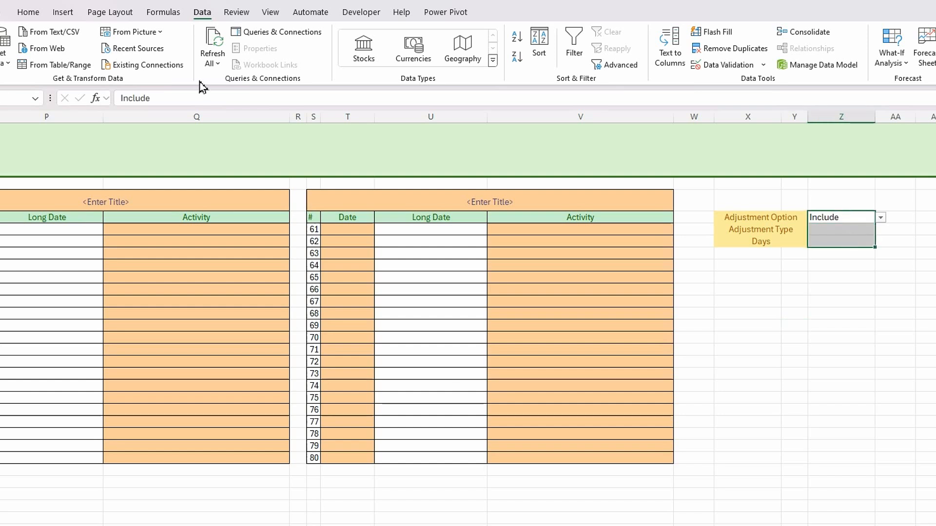
{"action": "left_click", "coordinate": [28, 12]}
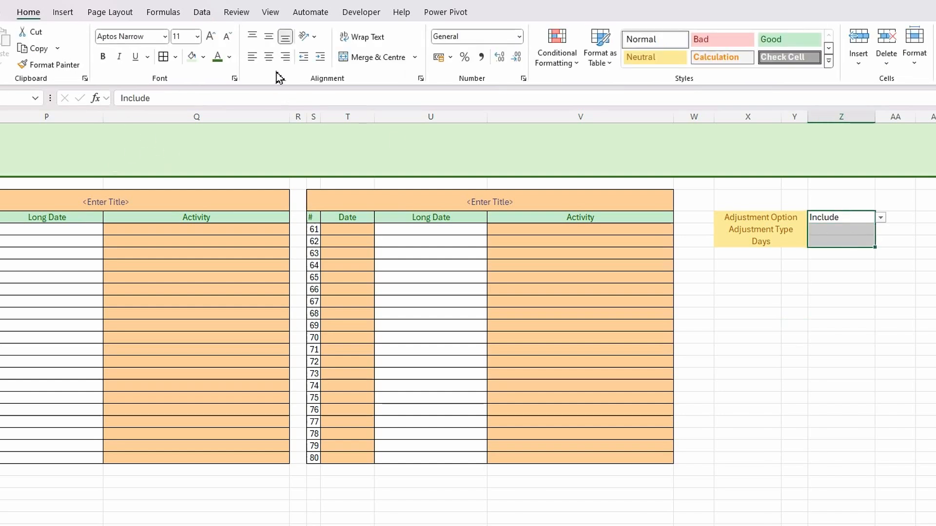
{"action": "left_click", "coordinate": [269, 56]}
{"action": "left_click", "coordinate": [799, 293]}
Add a list validation with the options Plus and Minus to Z5, and choose Plus
{"action": "left_click", "coordinate": [841, 230]}
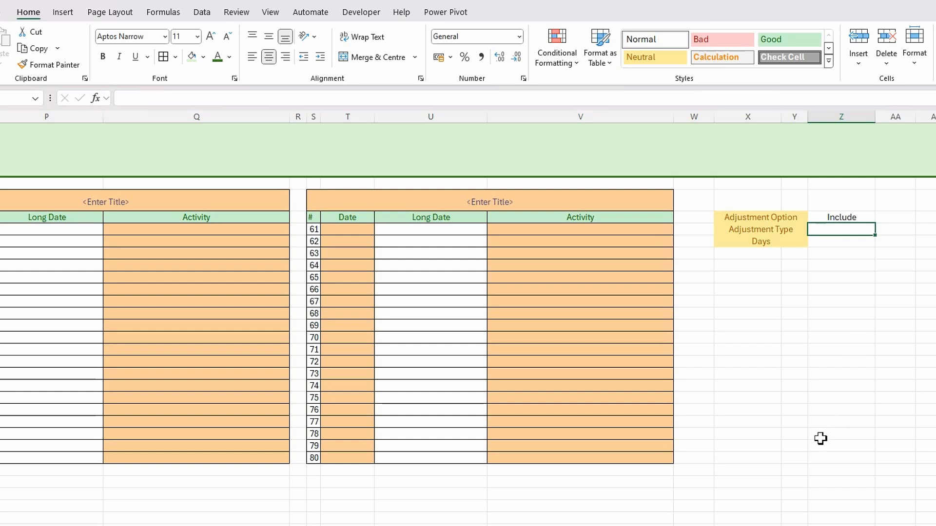
{"action": "left_click", "coordinate": [202, 12]}
{"action": "left_click", "coordinate": [766, 66]}
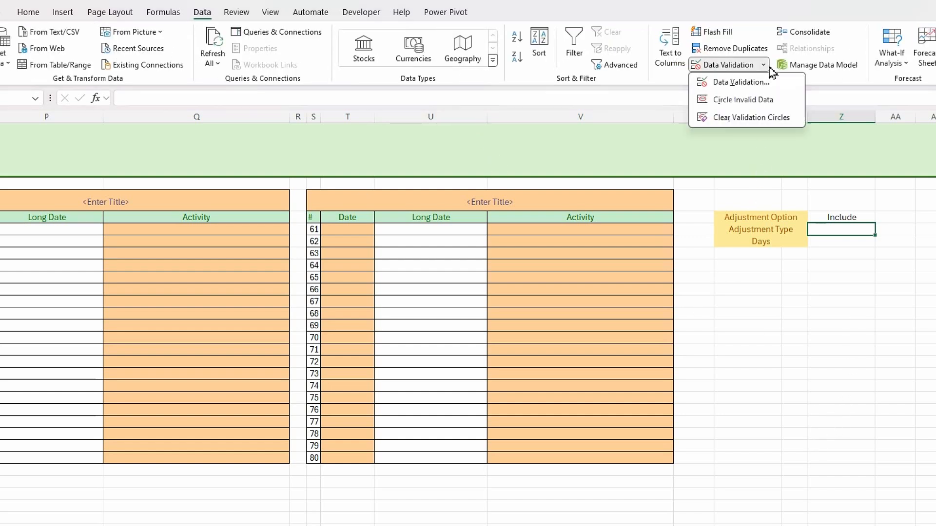
{"action": "left_click", "coordinate": [738, 86]}
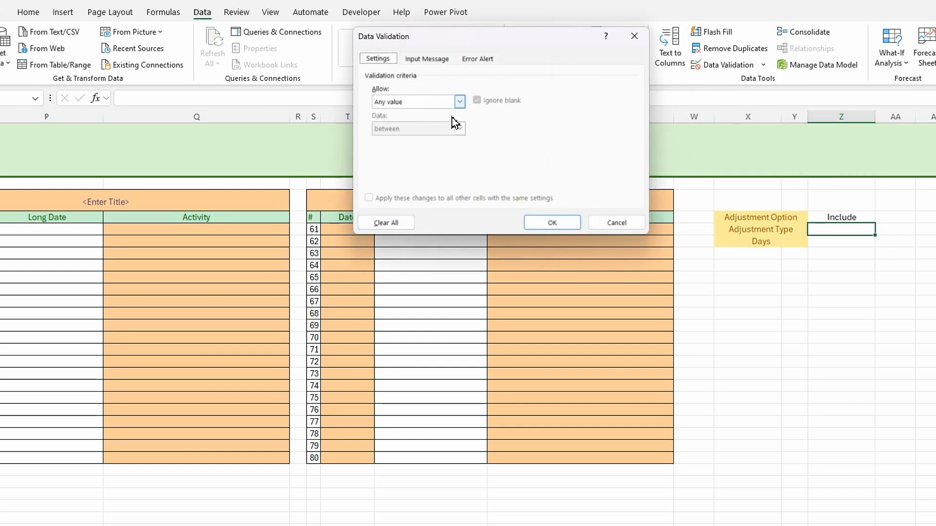
{"action": "left_click", "coordinate": [460, 102]}
{"action": "left_click", "coordinate": [399, 141]}
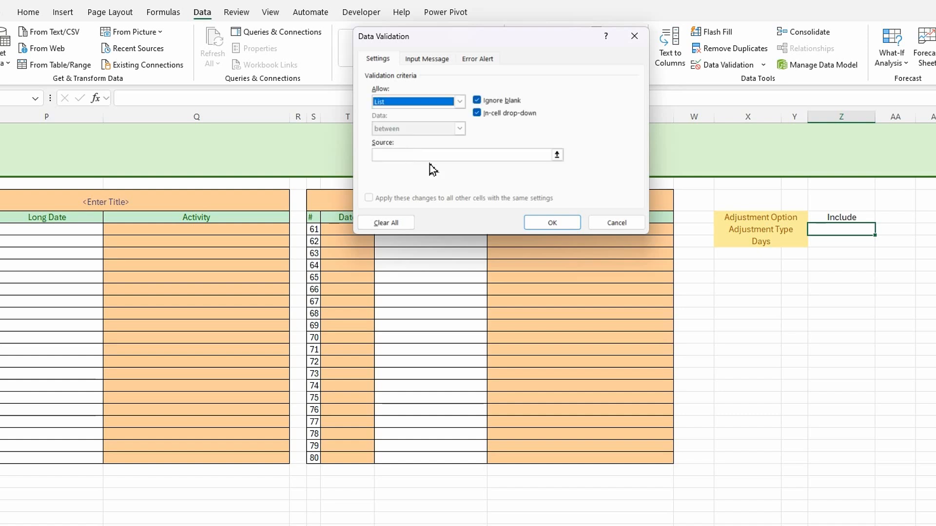
{"action": "left_click", "coordinate": [404, 155]}
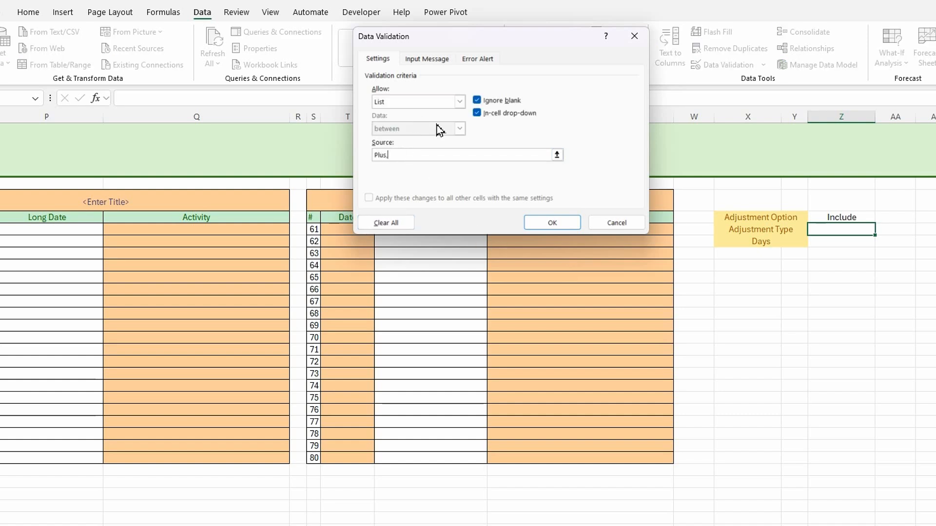
{"action": "type", "text": "Plus,Minus"}
{"action": "left_click", "coordinate": [560, 226]}
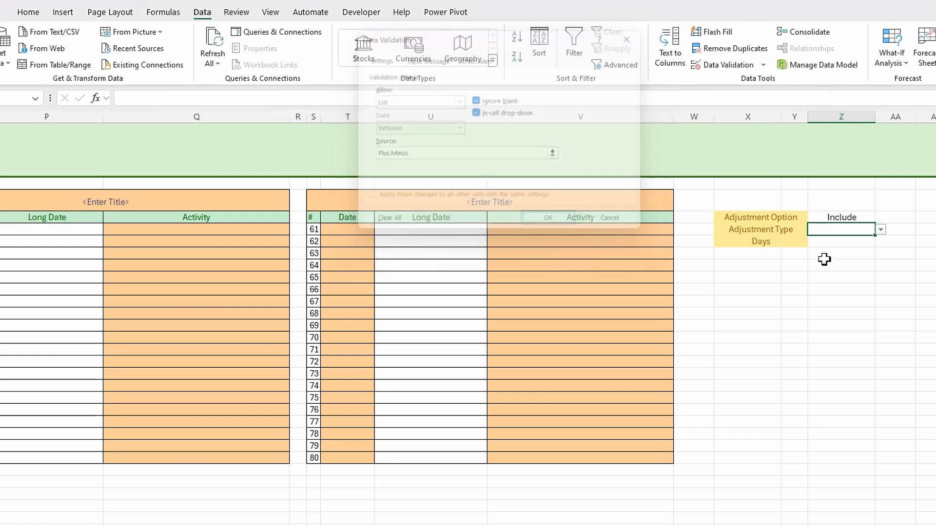
{"action": "left_click", "coordinate": [881, 230]}
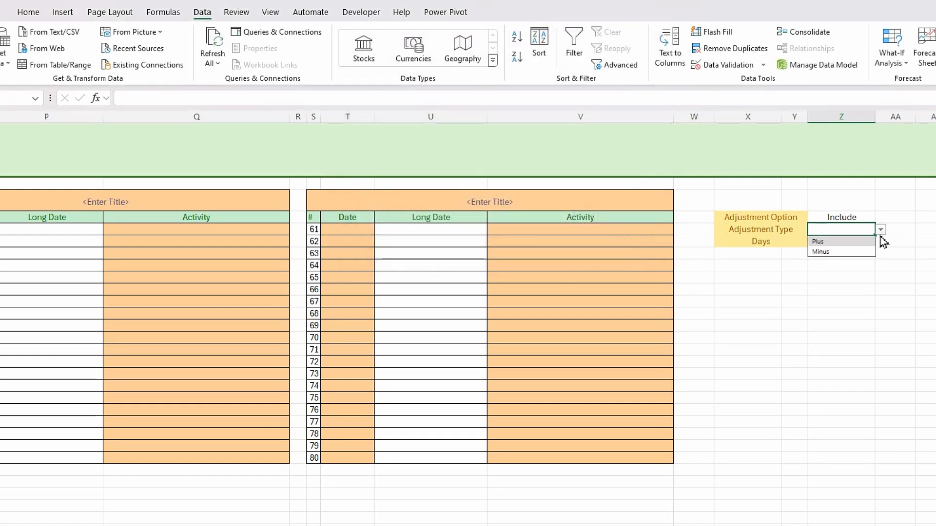
{"action": "left_click", "coordinate": [832, 240]}
Enter 0 as the Days value in Z6 and format it as Number without decimal places
{"action": "left_click", "coordinate": [846, 244]}
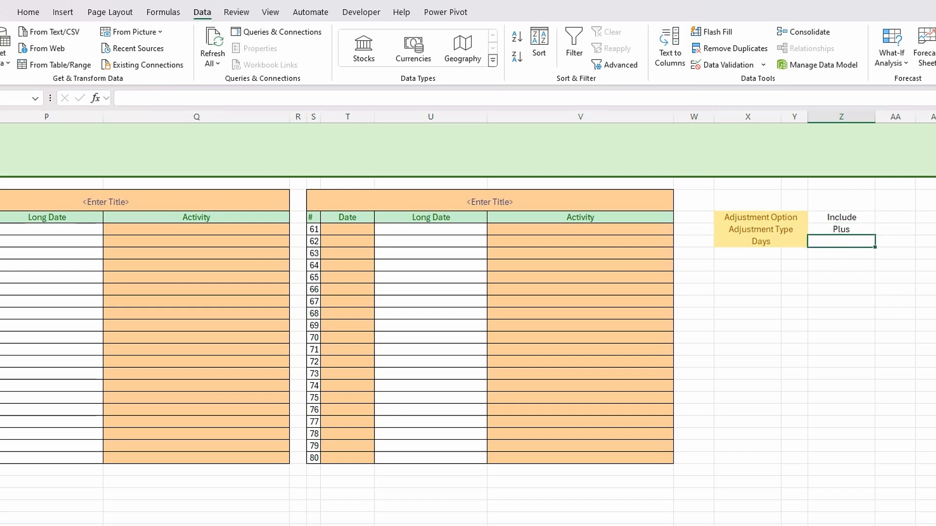
{"action": "type", "text": "0"}
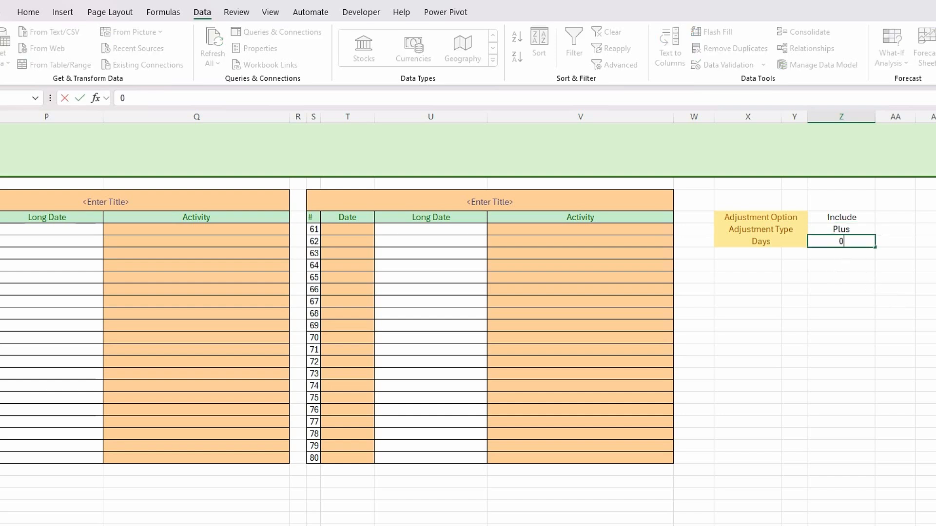
{"action": "left_click", "coordinate": [819, 253]}
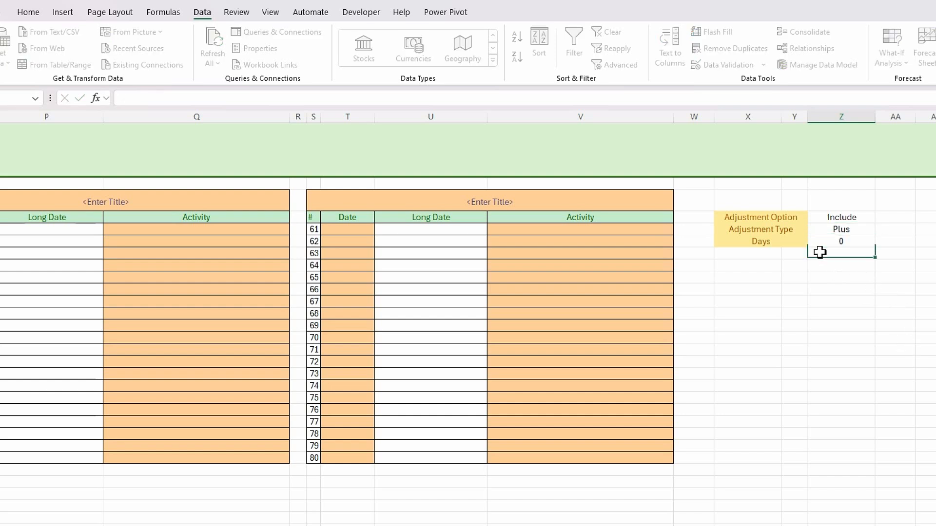
{"action": "left_click", "coordinate": [842, 238]}
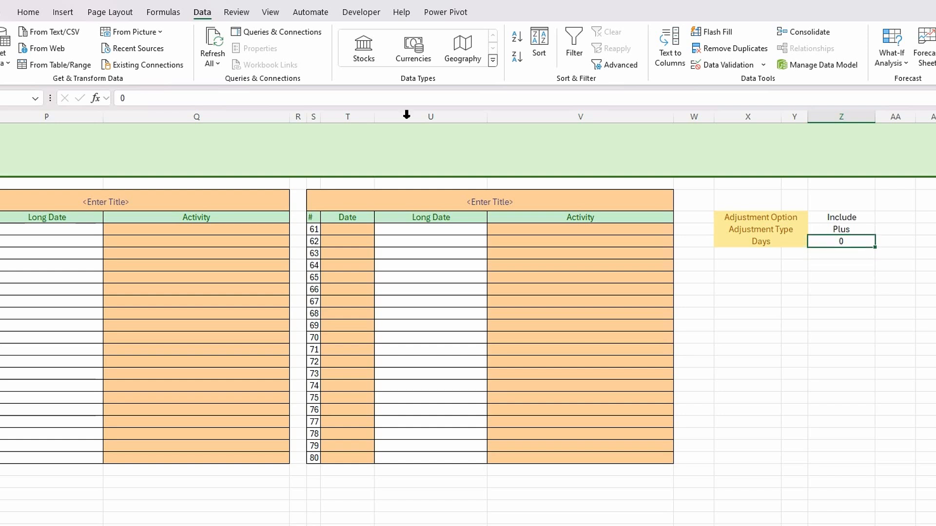
{"action": "left_click", "coordinate": [30, 13]}
{"action": "left_click", "coordinate": [519, 39]}
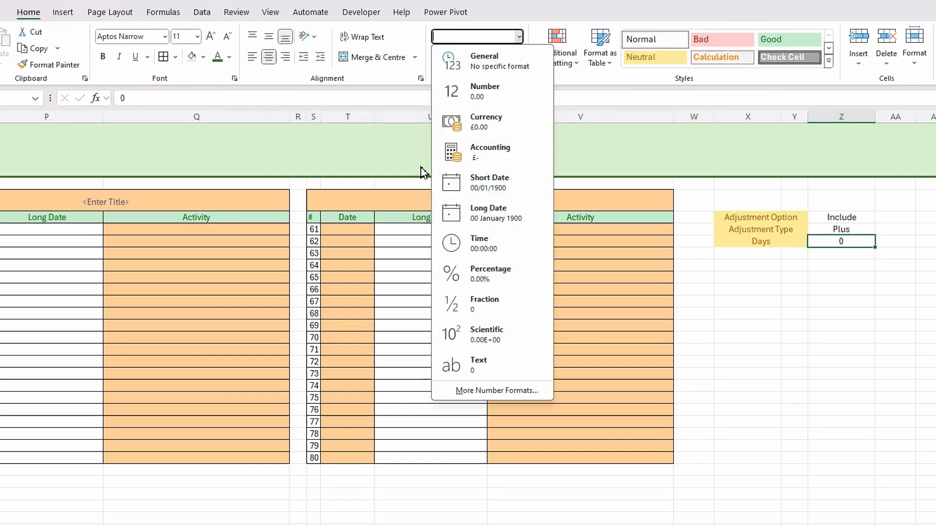
{"action": "left_click", "coordinate": [494, 97]}
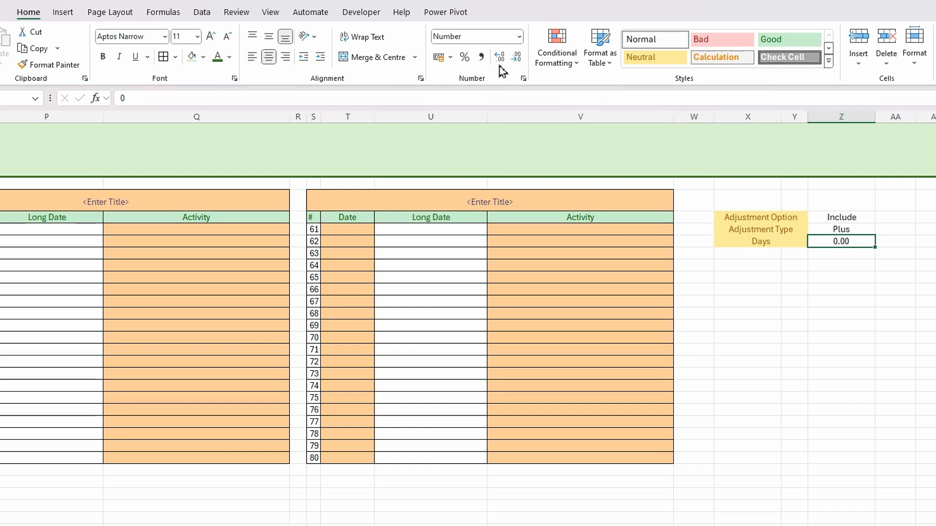
{"action": "left_click", "coordinate": [515, 57]}
Set data validation on Z6 to allow only whole numbers greater than or equal to 0
{"action": "left_click", "coordinate": [203, 16]}
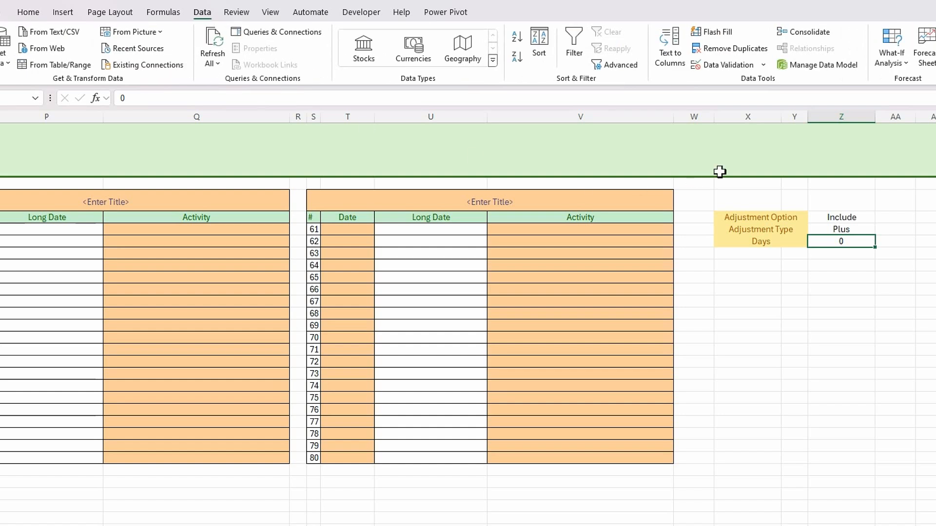
{"action": "left_click", "coordinate": [766, 71]}
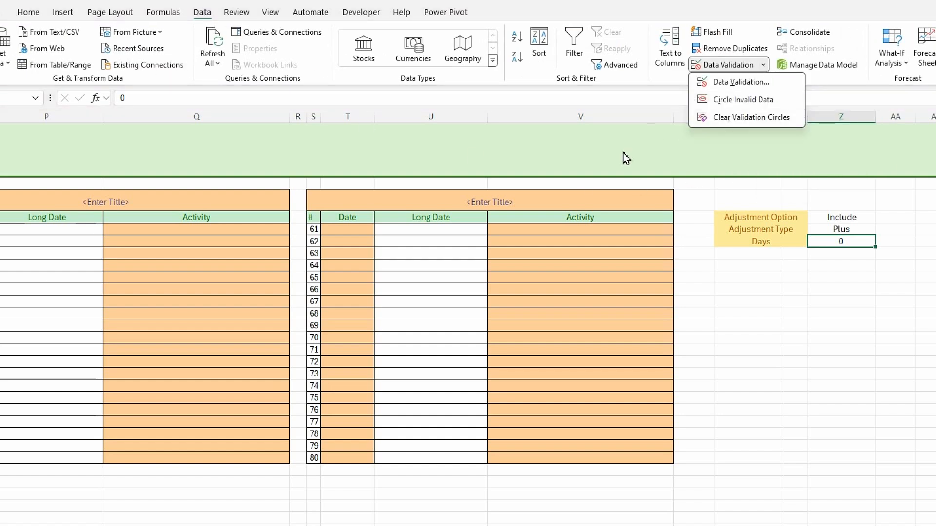
{"action": "left_click", "coordinate": [748, 83]}
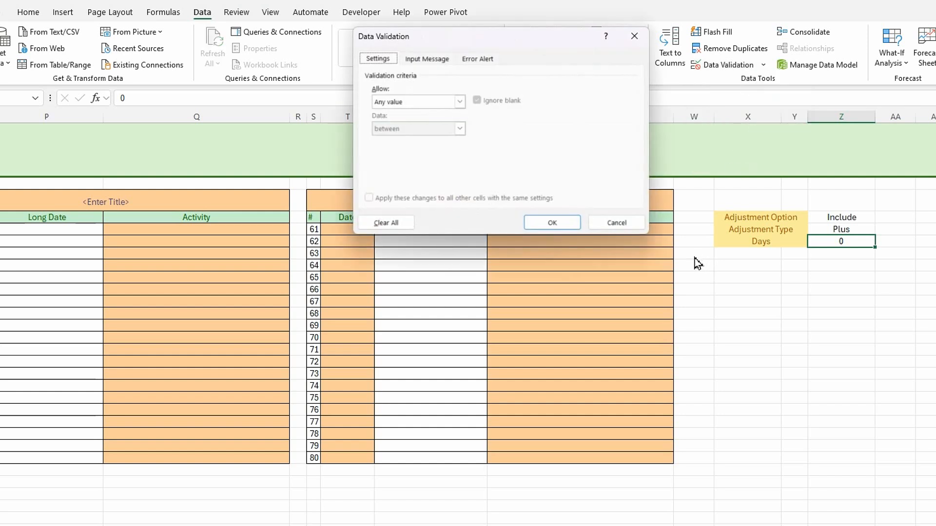
{"action": "left_click", "coordinate": [464, 101]}
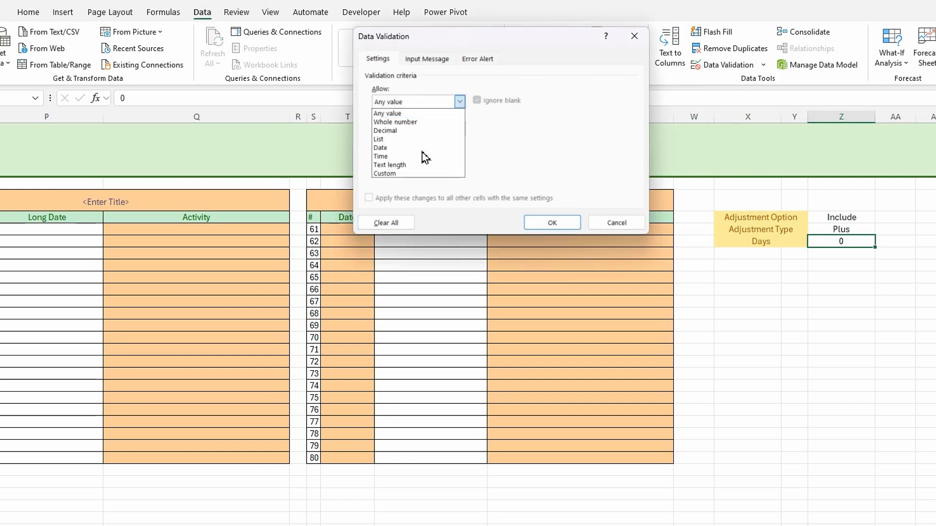
{"action": "left_click", "coordinate": [413, 122]}
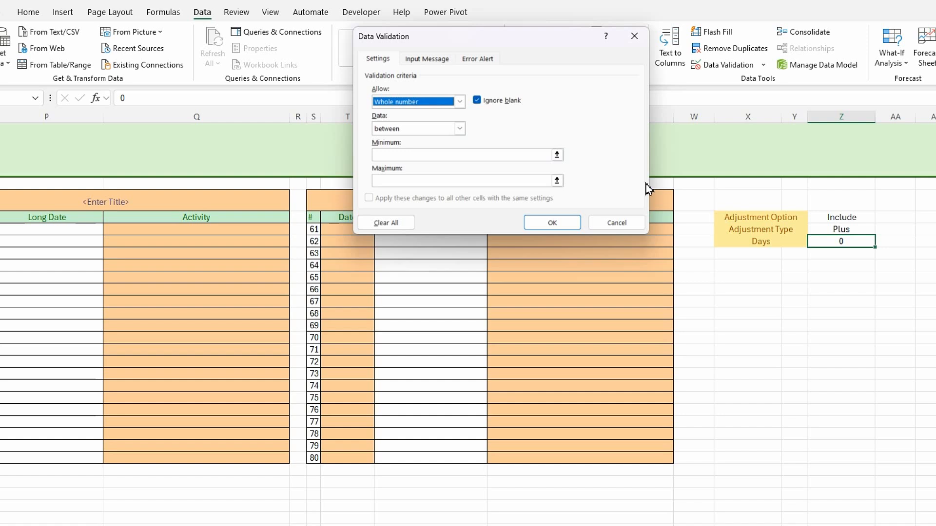
{"action": "left_click", "coordinate": [460, 130]}
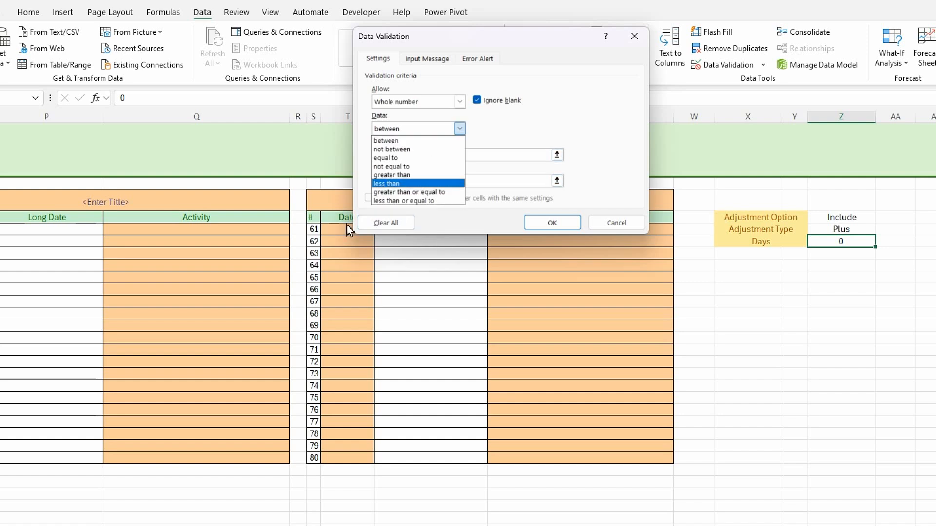
{"action": "left_click", "coordinate": [408, 192]}
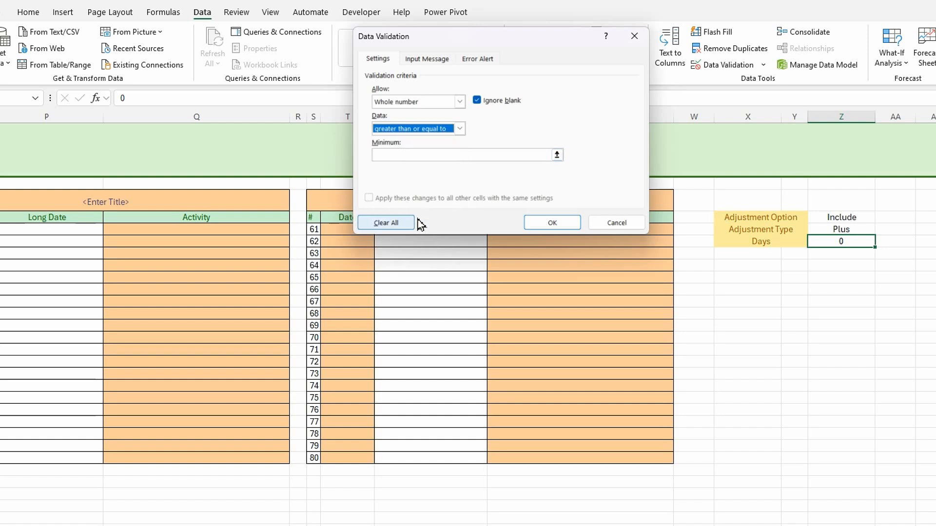
{"action": "left_click", "coordinate": [396, 155]}
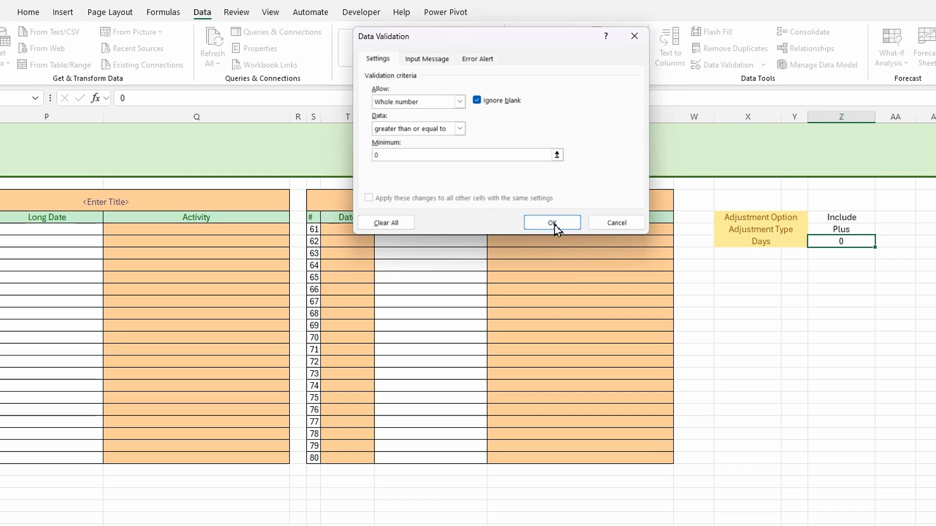
Give the Z6 validation a Stop error alert titled Days with the message "Must be a valid whole number." and apply it
{"action": "left_click", "coordinate": [478, 60]}
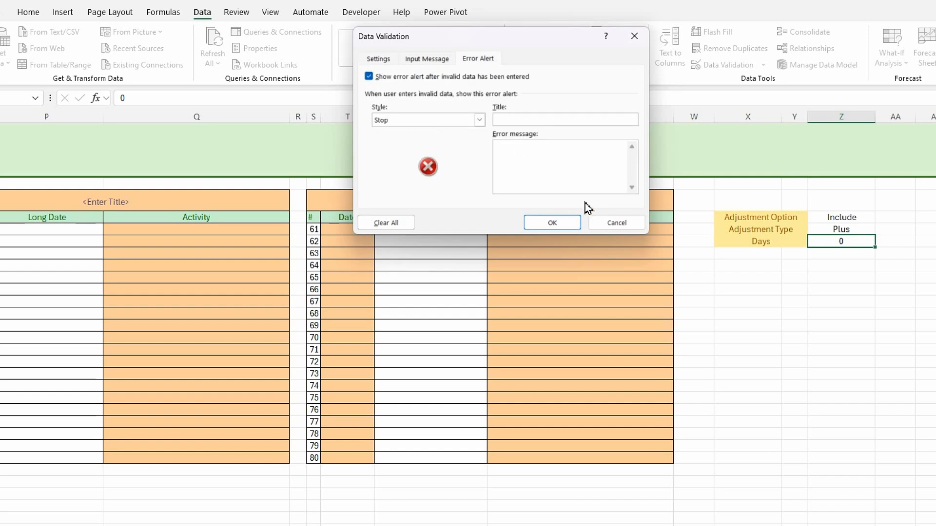
{"action": "left_click", "coordinate": [536, 145]}
{"action": "type", "text": "Must be a valid whole number."}
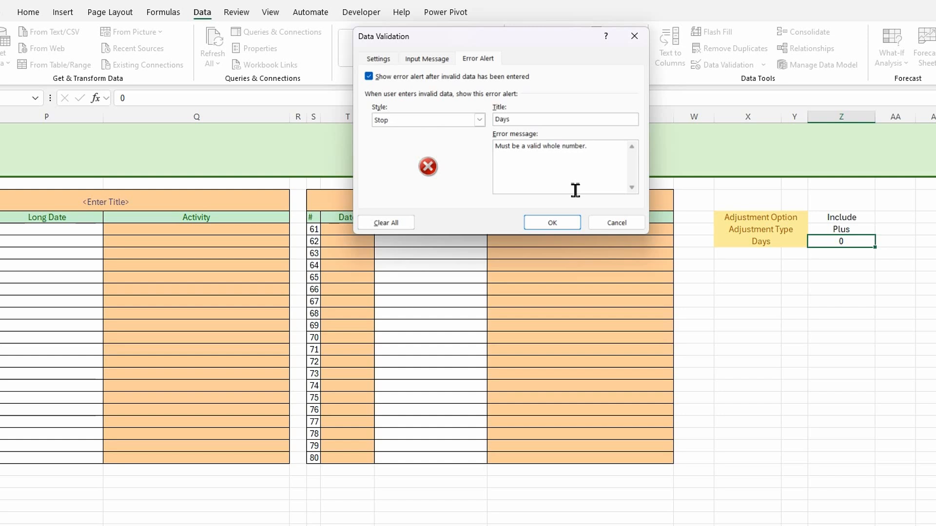
{"action": "left_click", "coordinate": [564, 222]}
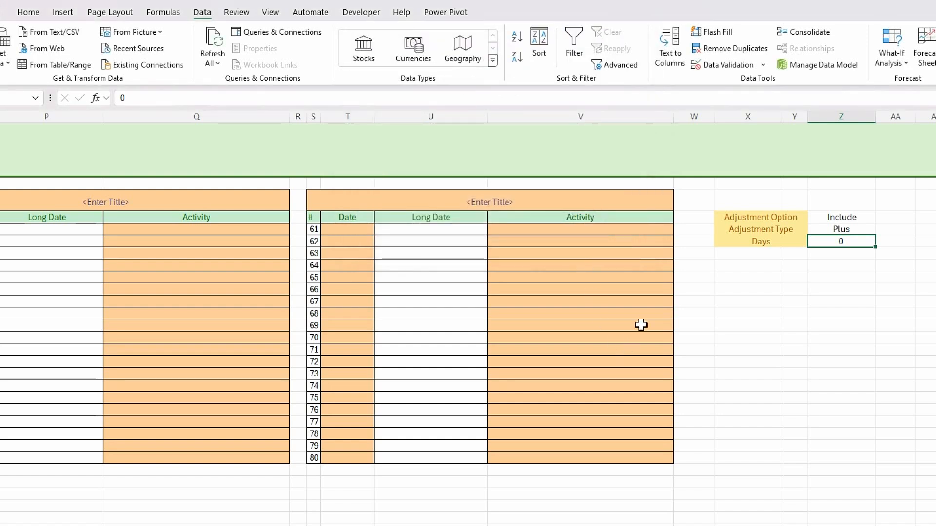
Apply All Borders to the adjustment options block X4:Z6
{"action": "left_click_drag", "start_coordinate": [842, 216], "coordinate": [843, 241]}
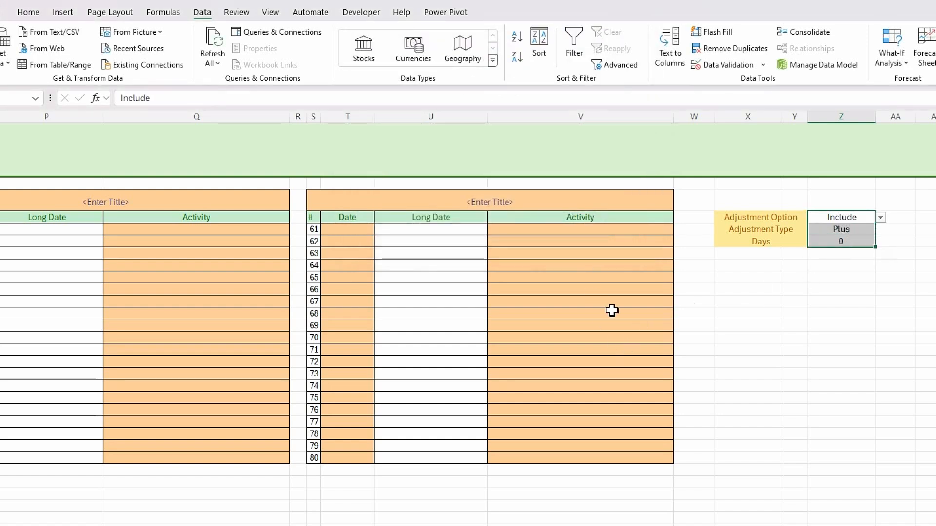
{"action": "key", "text": "ctrl+v"}
{"action": "left_click_drag", "start_coordinate": [751, 217], "coordinate": [843, 239]}
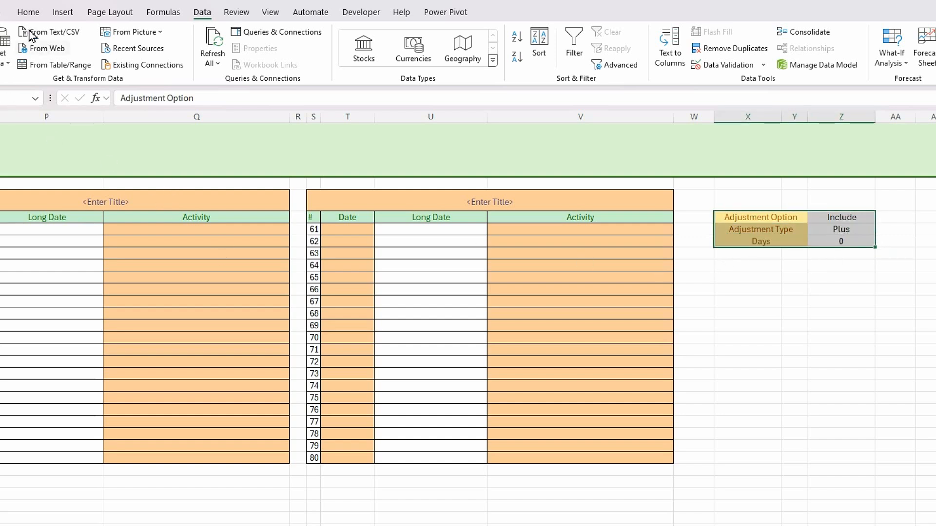
{"action": "left_click", "coordinate": [24, 12]}
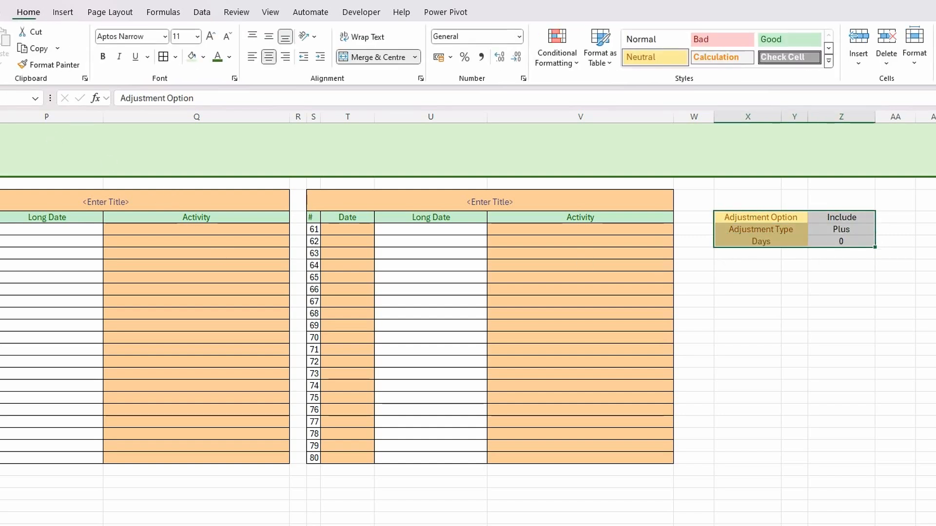
{"action": "left_click", "coordinate": [175, 56]}
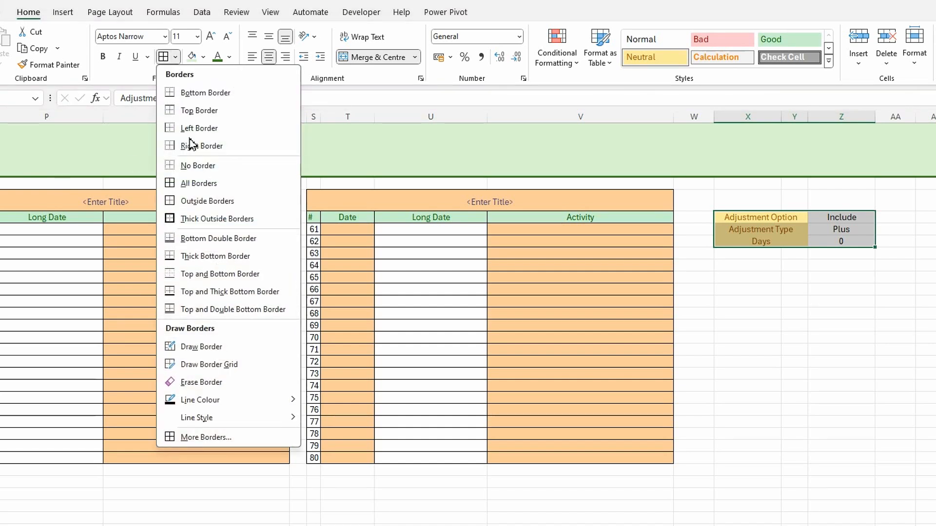
{"action": "left_click", "coordinate": [192, 188]}
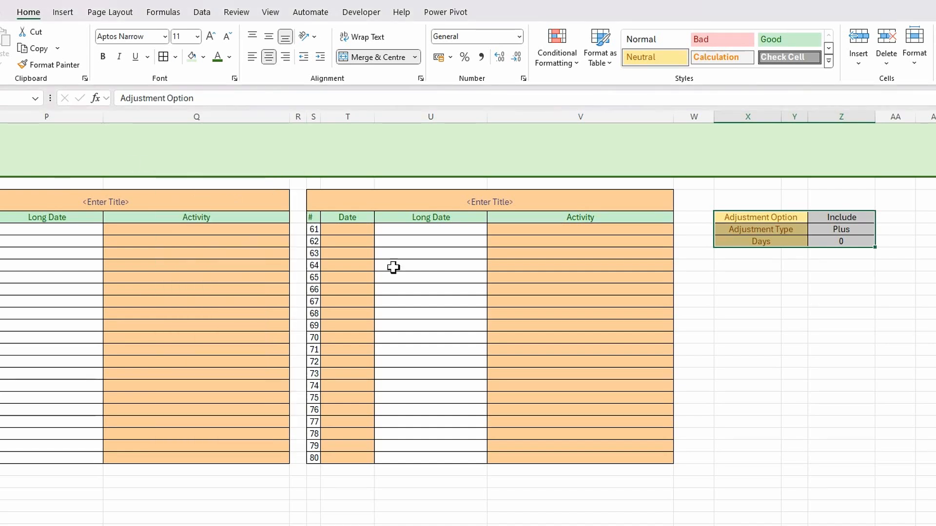
{"action": "left_click", "coordinate": [772, 314]}
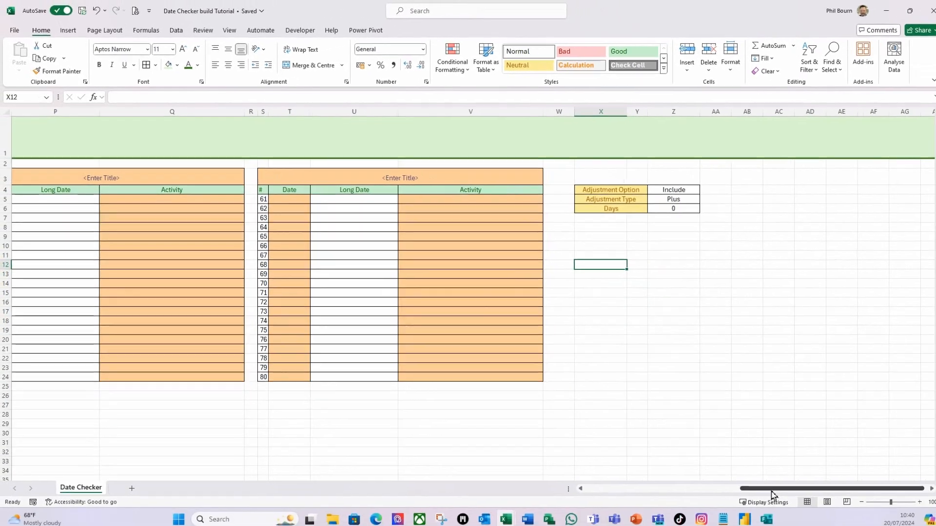
Review the Months lookup and date tables on the Date Checker sheet, and the monthly calendars on the Date Checker Support sheet
{"action": "left_click_drag", "start_coordinate": [767, 489], "coordinate": [611, 489]}
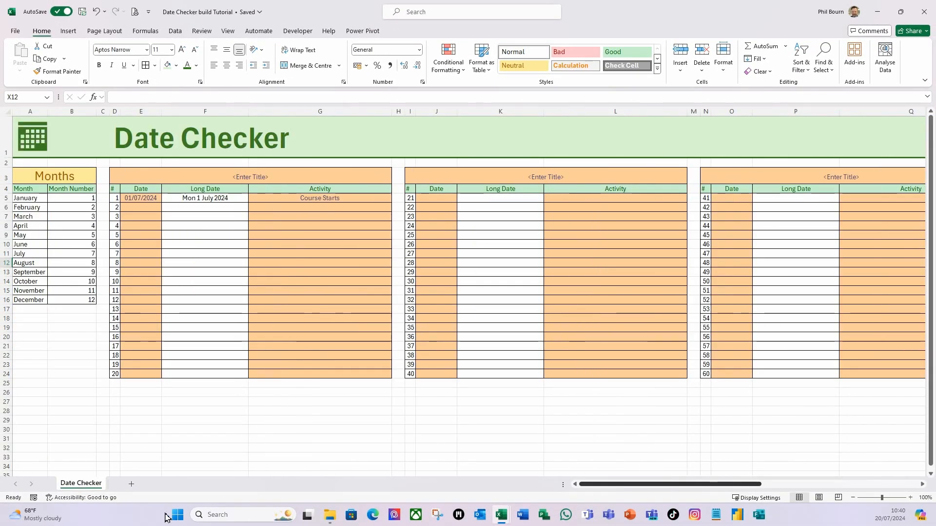
{"action": "left_click", "coordinate": [153, 412]}
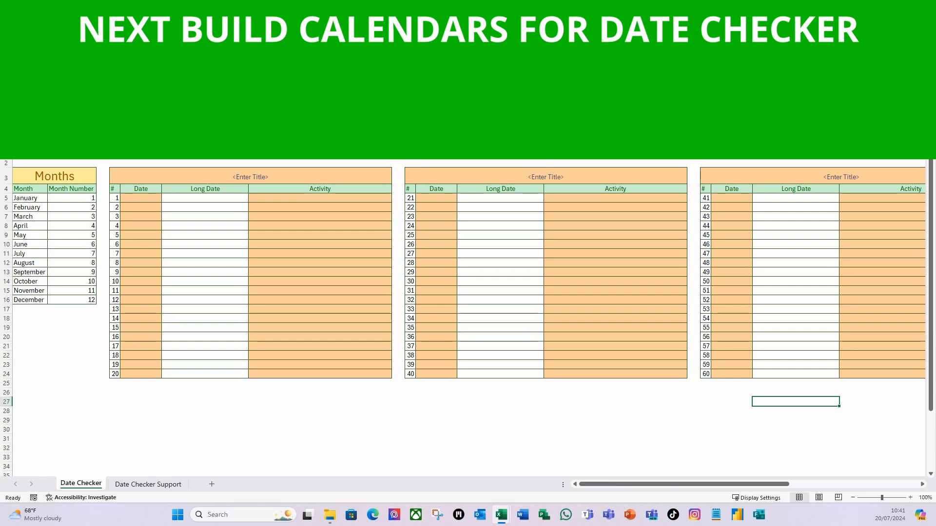
{"action": "left_click", "coordinate": [137, 485]}
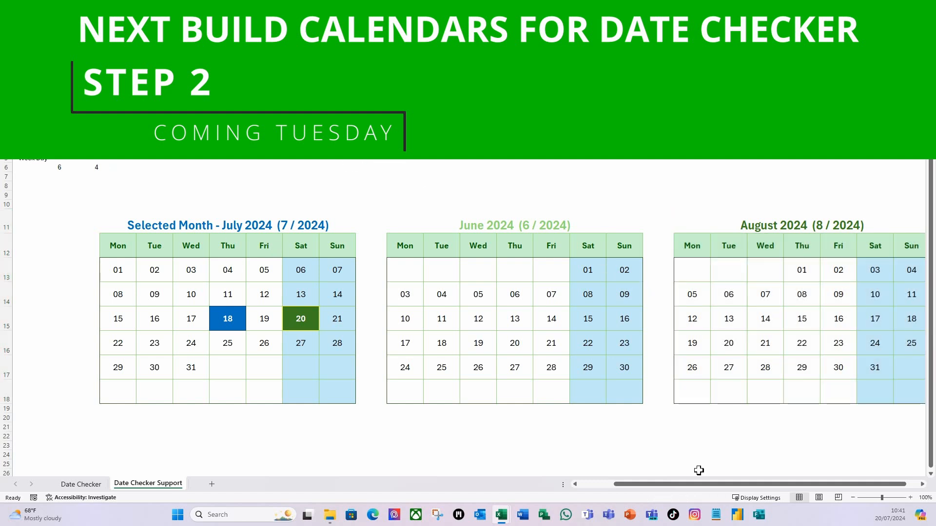
{"action": "left_click_drag", "start_coordinate": [682, 484], "coordinate": [621, 487]}
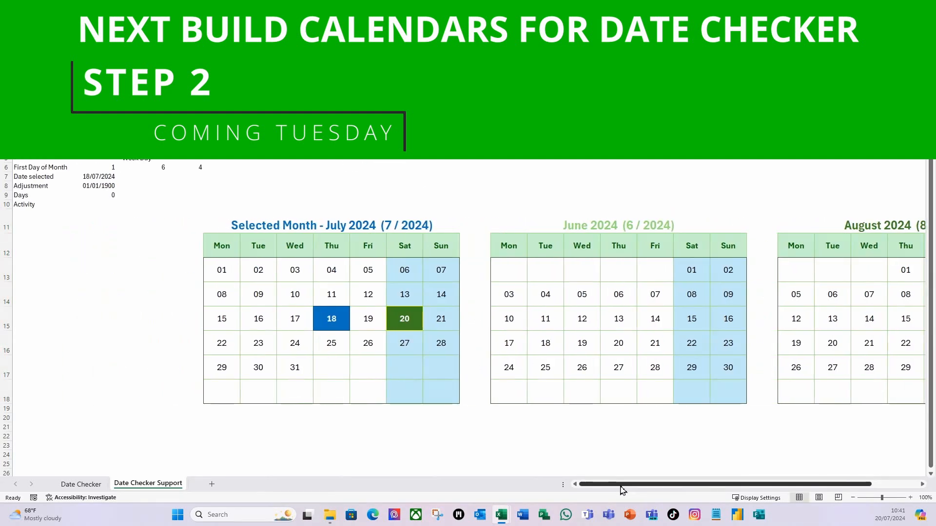